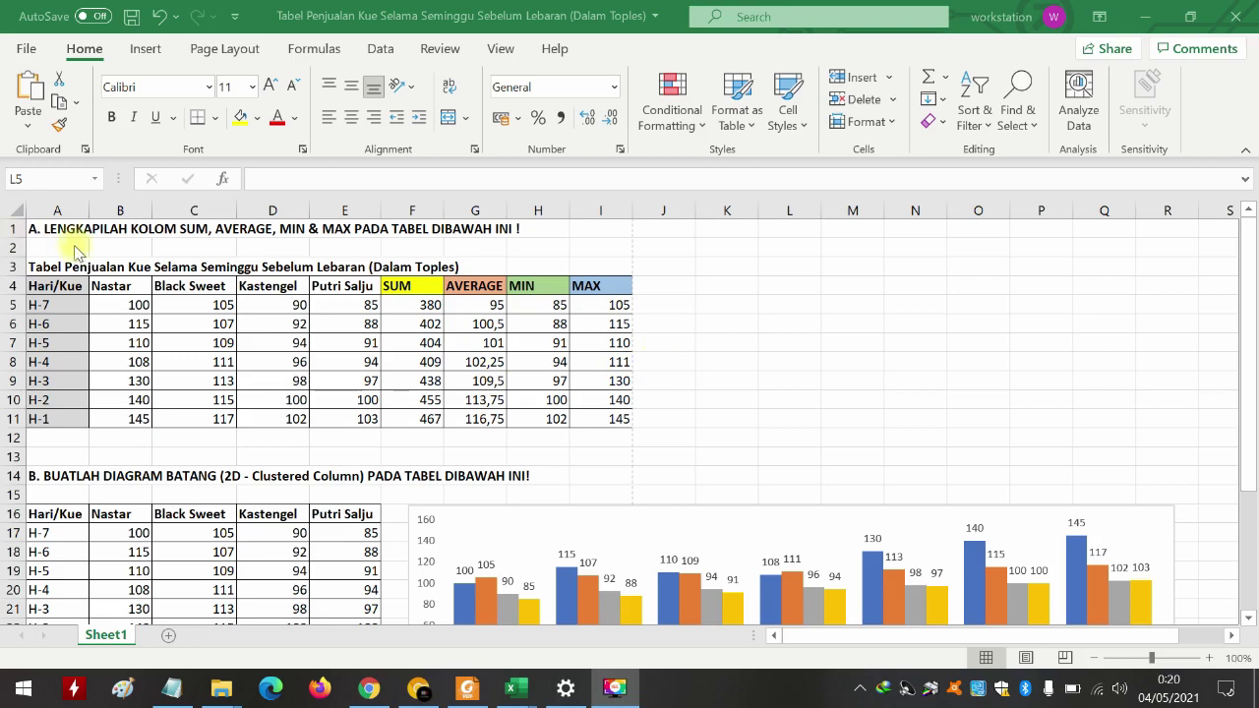
- Look over the cake sales table with its SUM, AVERAGE, MIN and MAX columns and the clustered column chart below it
{"action": "left_click", "coordinate": [47, 263]}
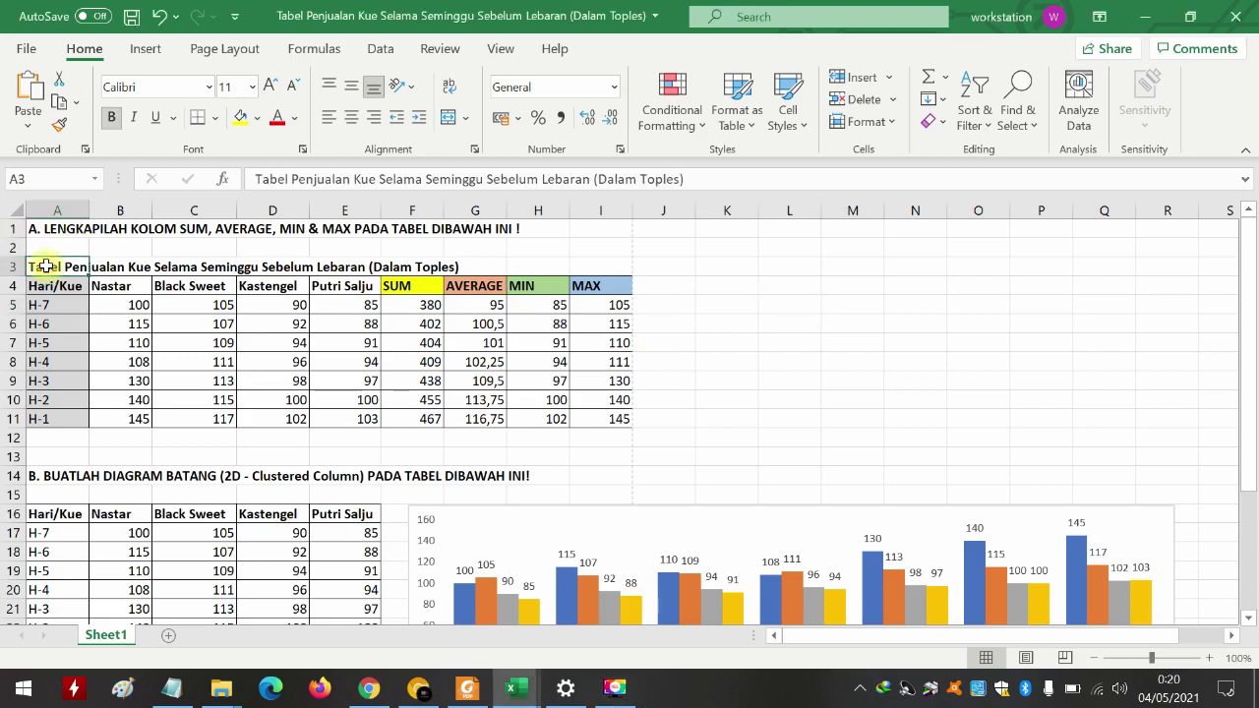
{"action": "scroll", "coordinate": [128, 452], "scroll_direction": "down", "scroll_amount": 1}
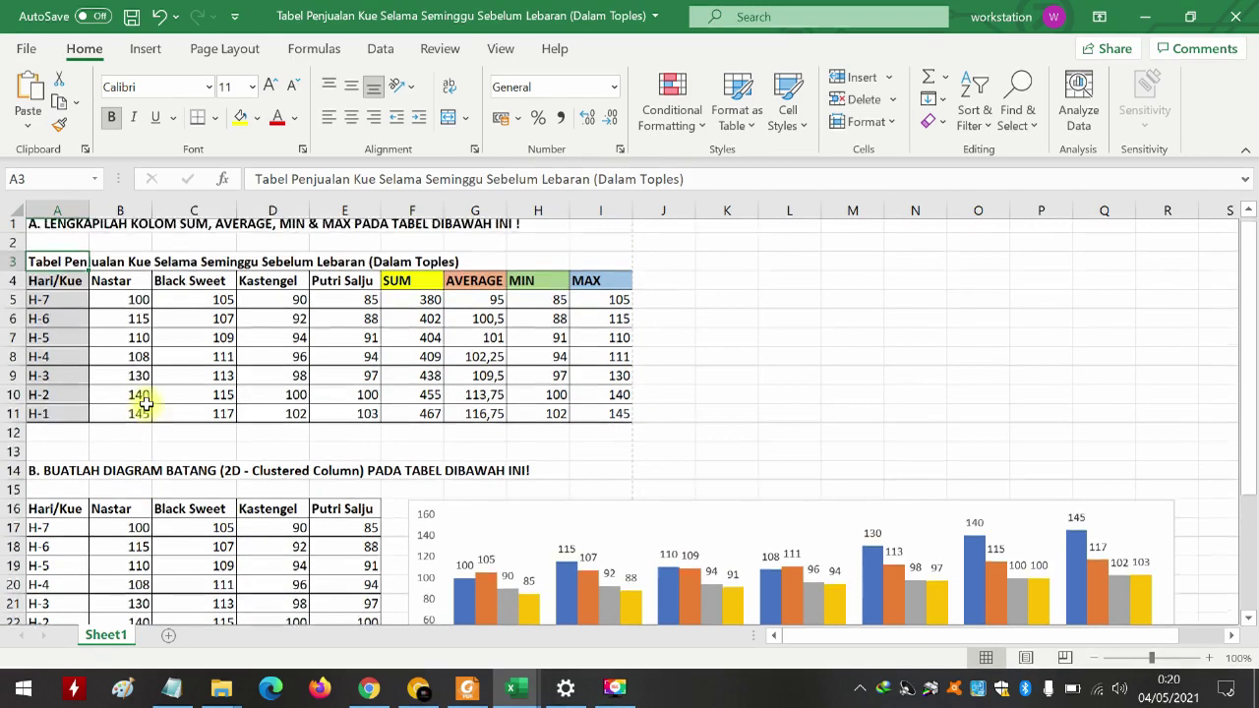
{"action": "scroll", "coordinate": [128, 456], "scroll_direction": "up", "scroll_amount": 1}
{"action": "left_click", "coordinate": [698, 436]}
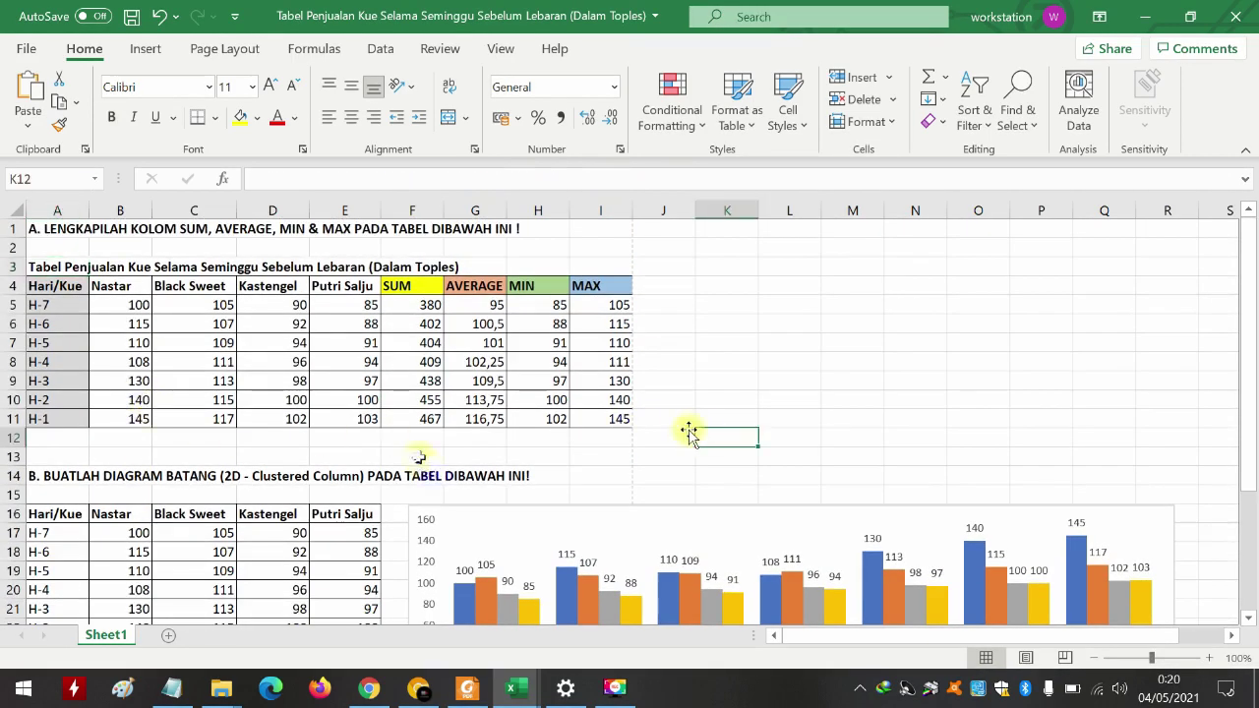
{"action": "scroll", "coordinate": [491, 452], "scroll_direction": "down", "scroll_amount": 1}
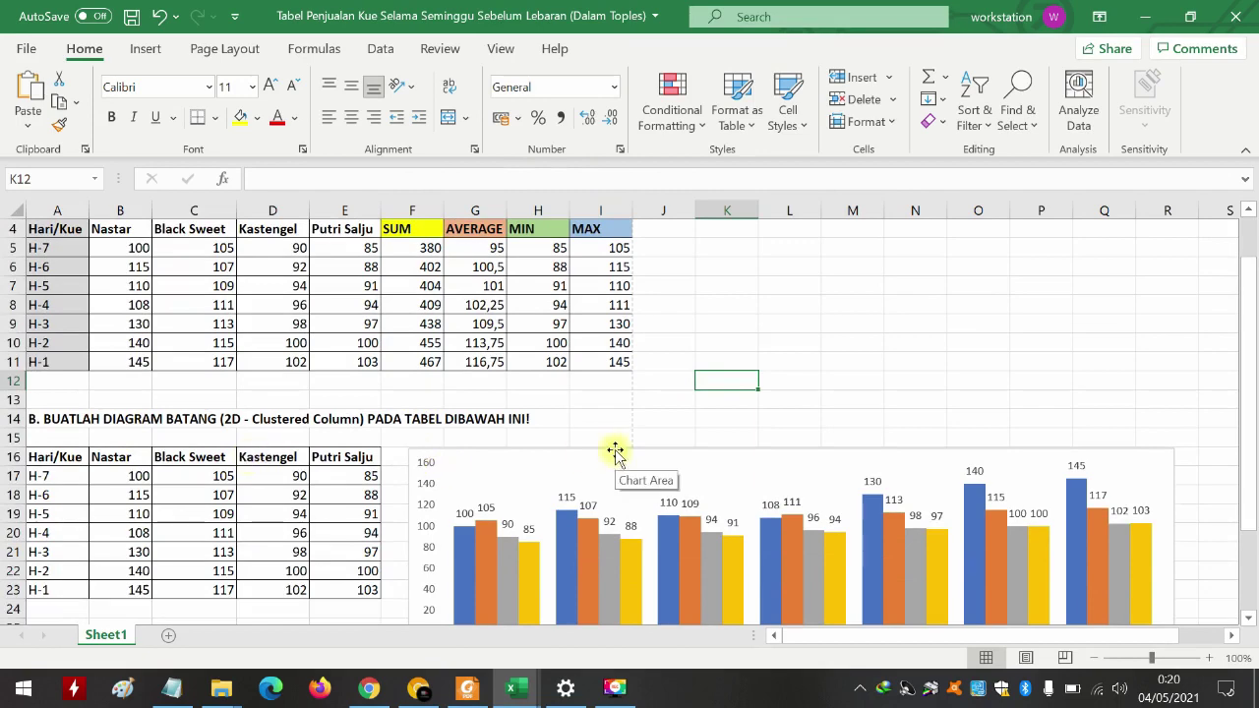
{"action": "scroll", "coordinate": [541, 381], "scroll_direction": "down", "scroll_amount": 1}
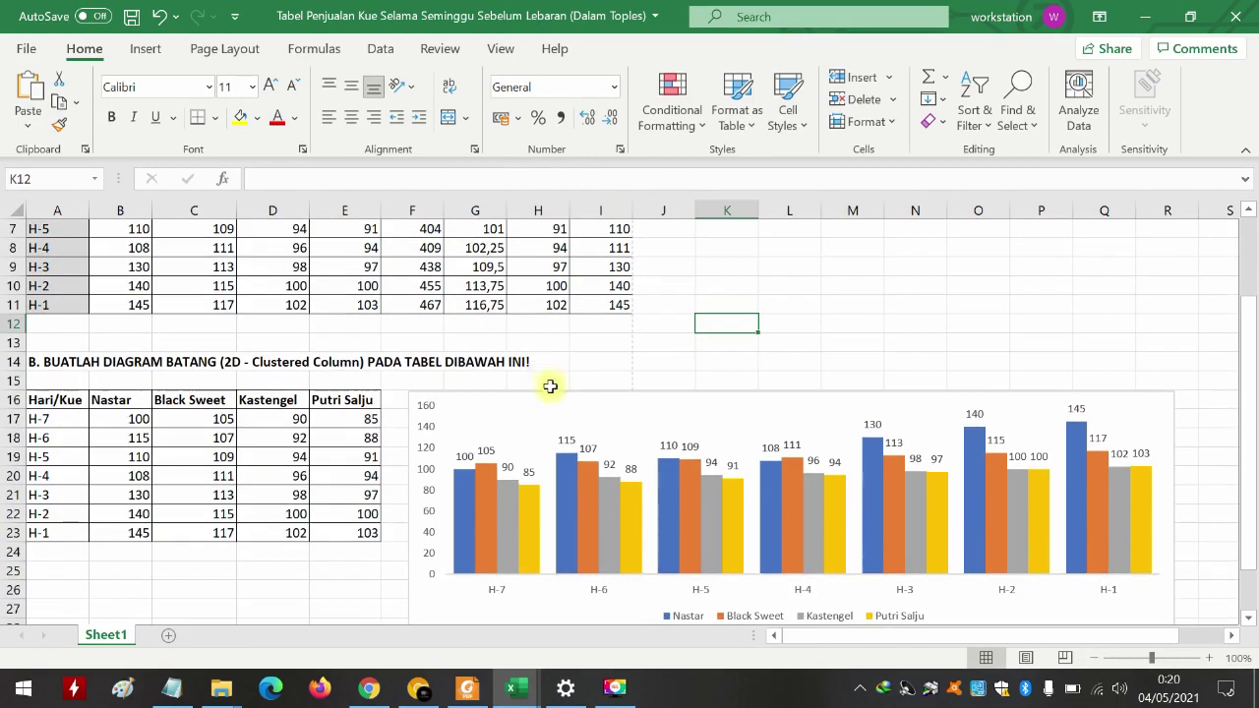
{"action": "scroll", "coordinate": [546, 384], "scroll_direction": "up", "scroll_amount": 1}
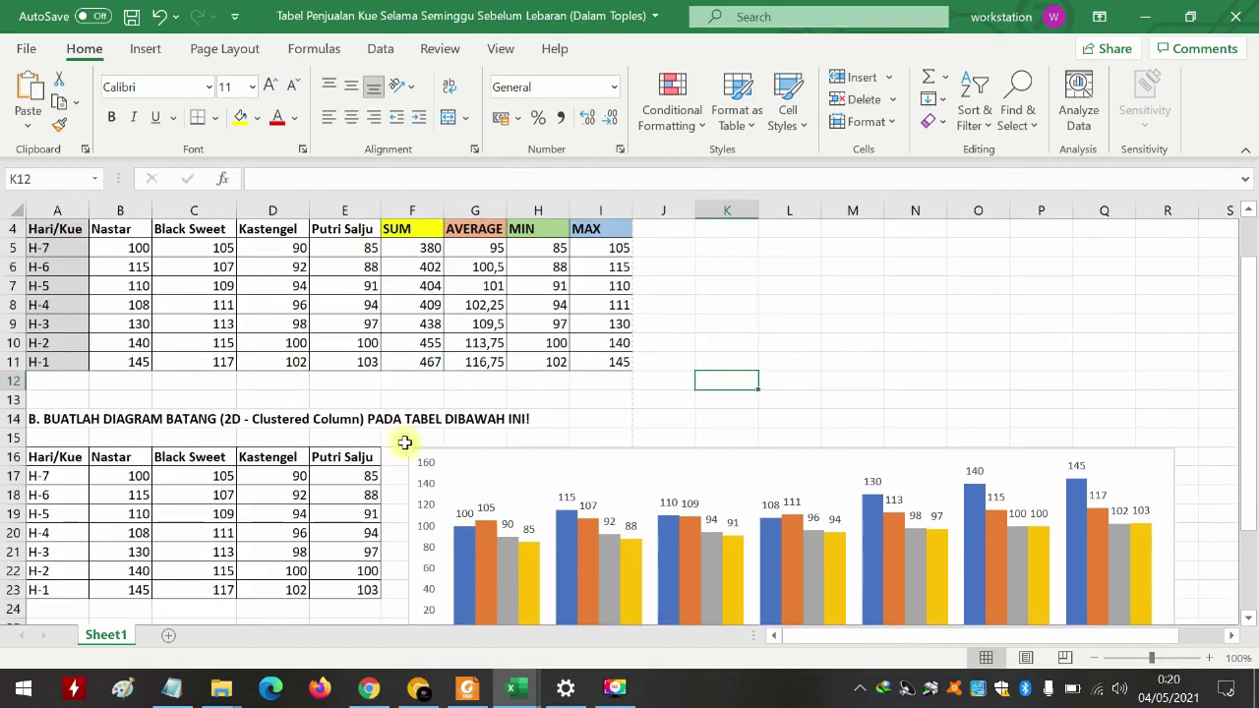
{"action": "left_click", "coordinate": [359, 325]}
{"action": "left_click", "coordinate": [203, 519]}
{"action": "left_click", "coordinate": [689, 480]}
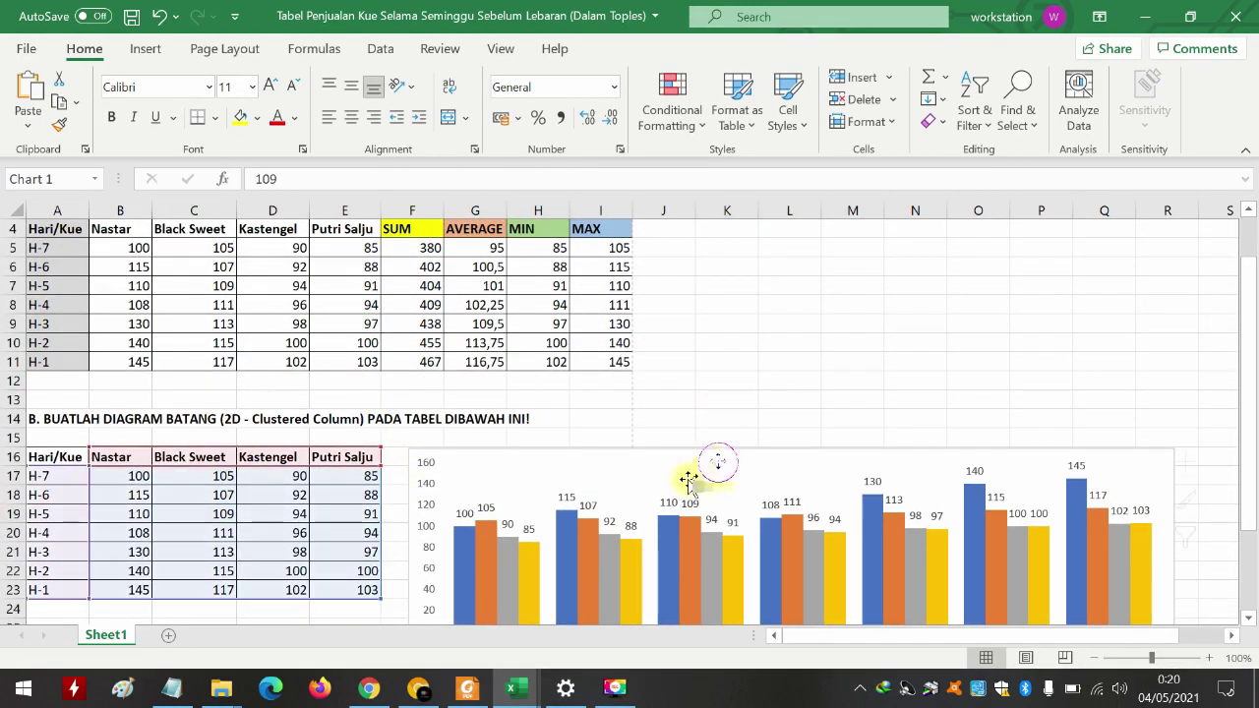
{"action": "left_click", "coordinate": [716, 328]}
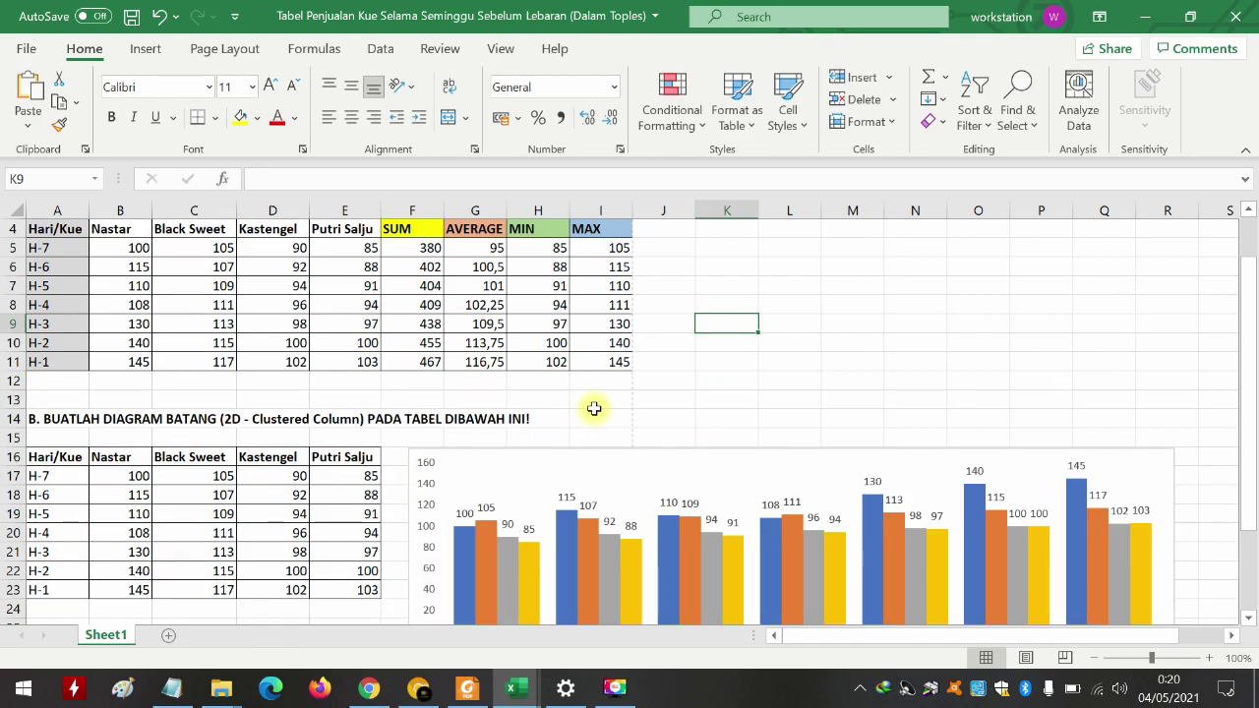
{"action": "left_click", "coordinate": [702, 398]}
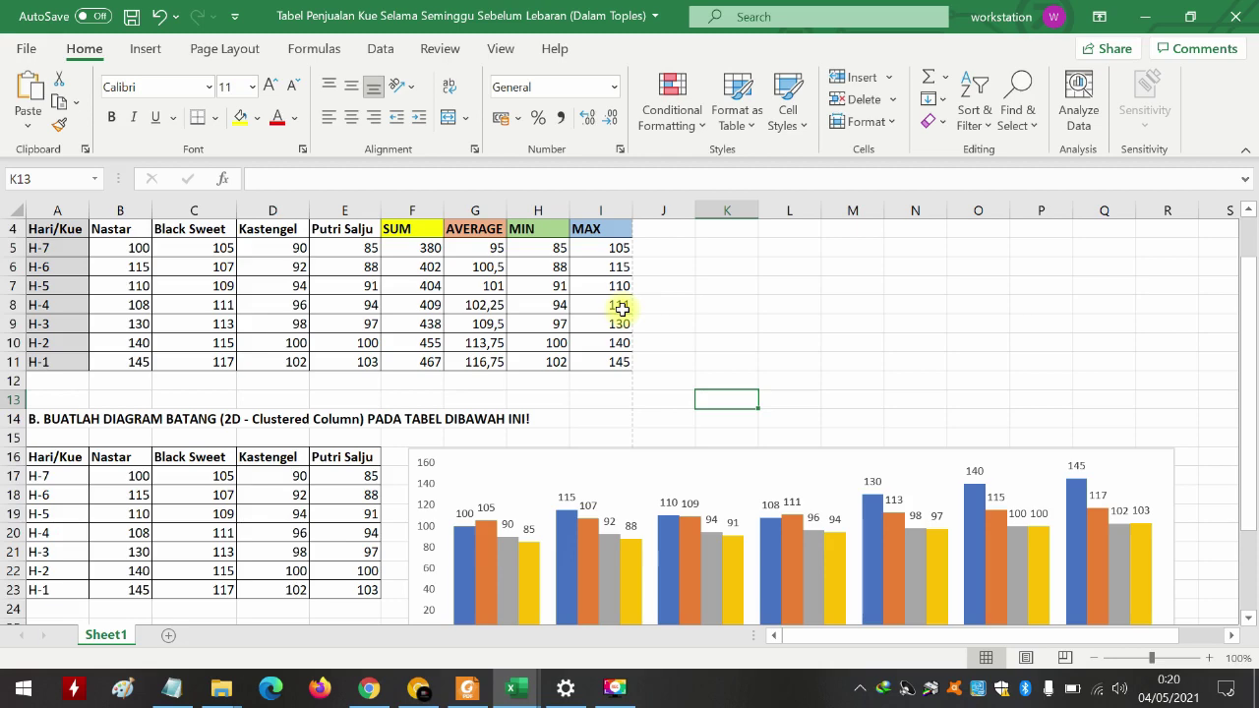
- Switch to the Notepad notes and read the "Print A Sheet" topics on margin, orientation, paper and print selection
{"action": "left_click", "coordinate": [172, 688]}
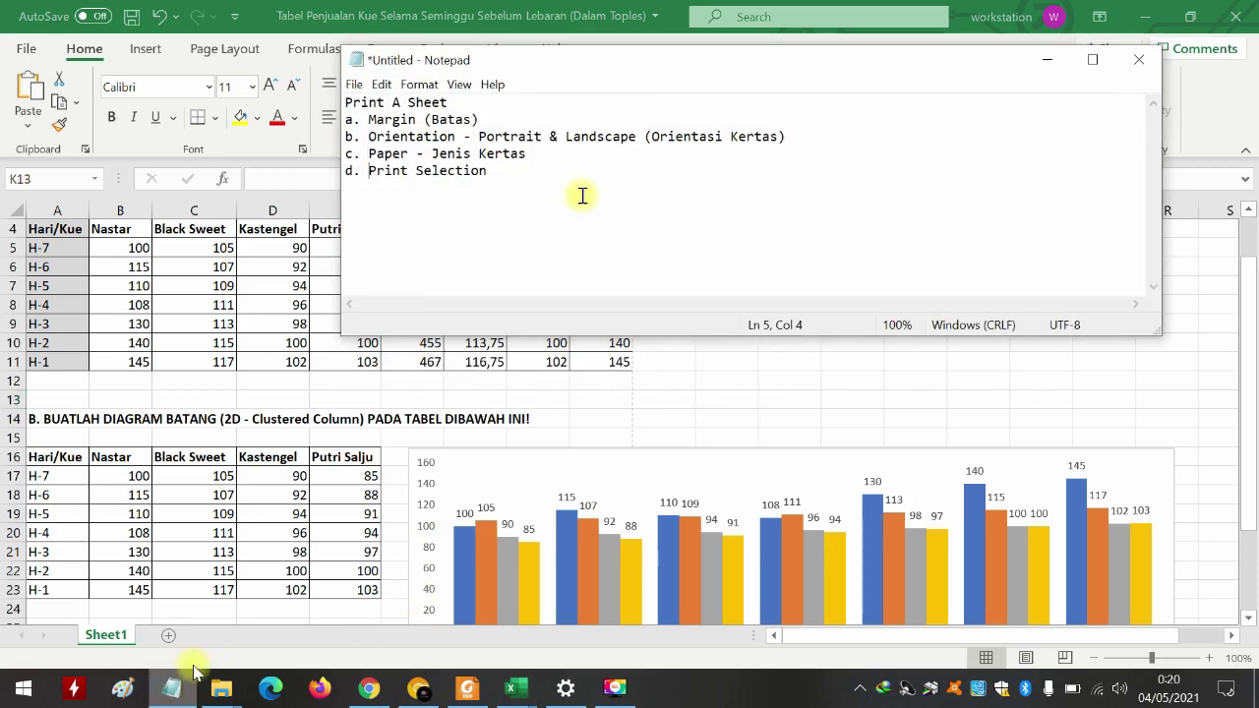
{"action": "left_click_drag", "start_coordinate": [669, 62], "coordinate": [707, 236]}
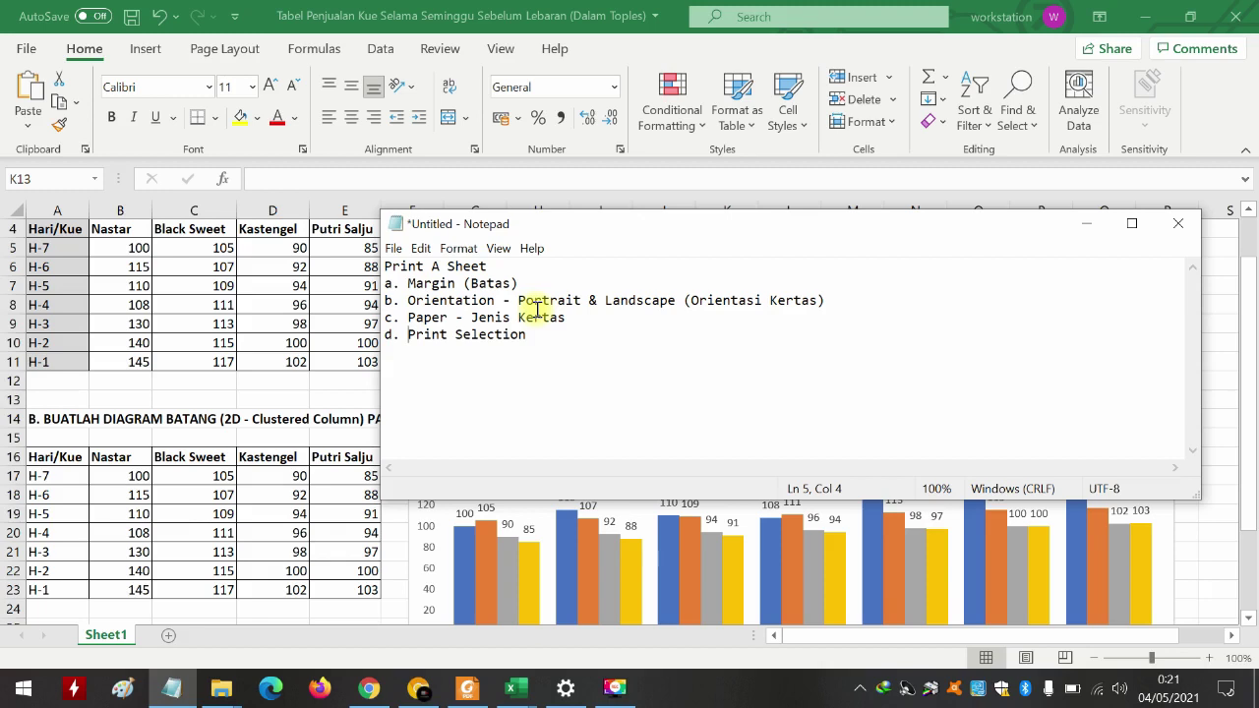
{"action": "left_click", "coordinate": [472, 318]}
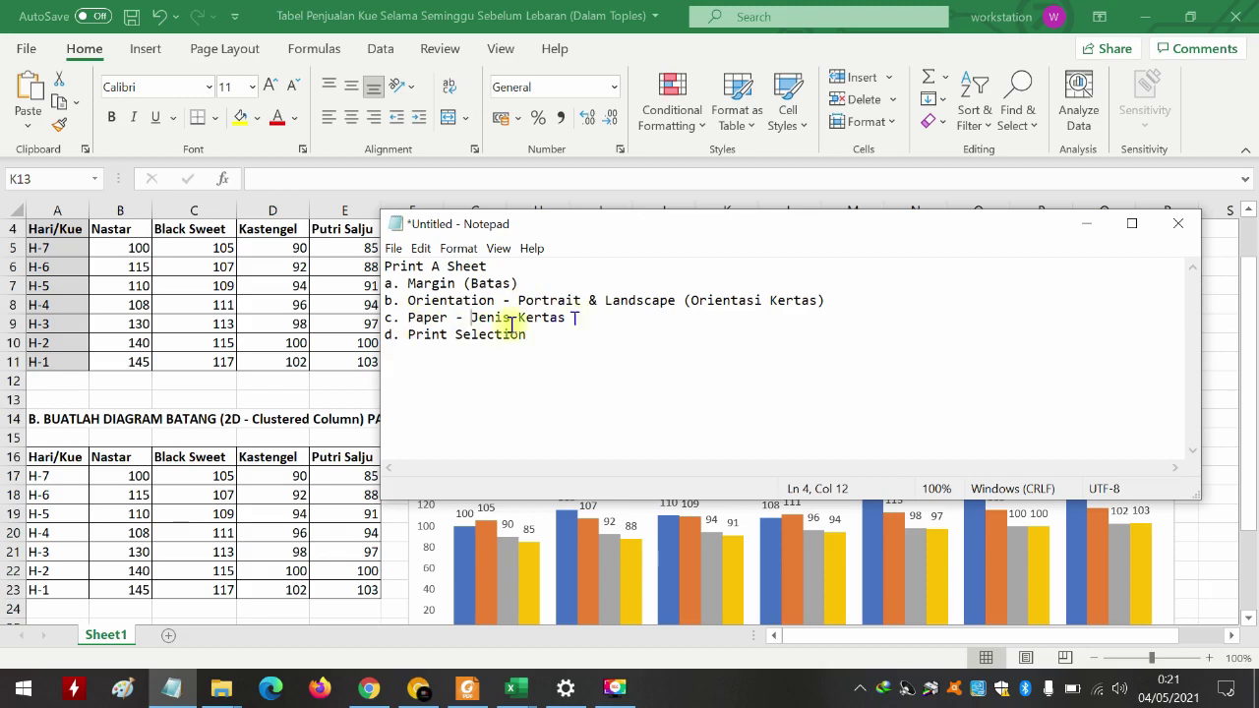
{"action": "left_click", "coordinate": [574, 320]}
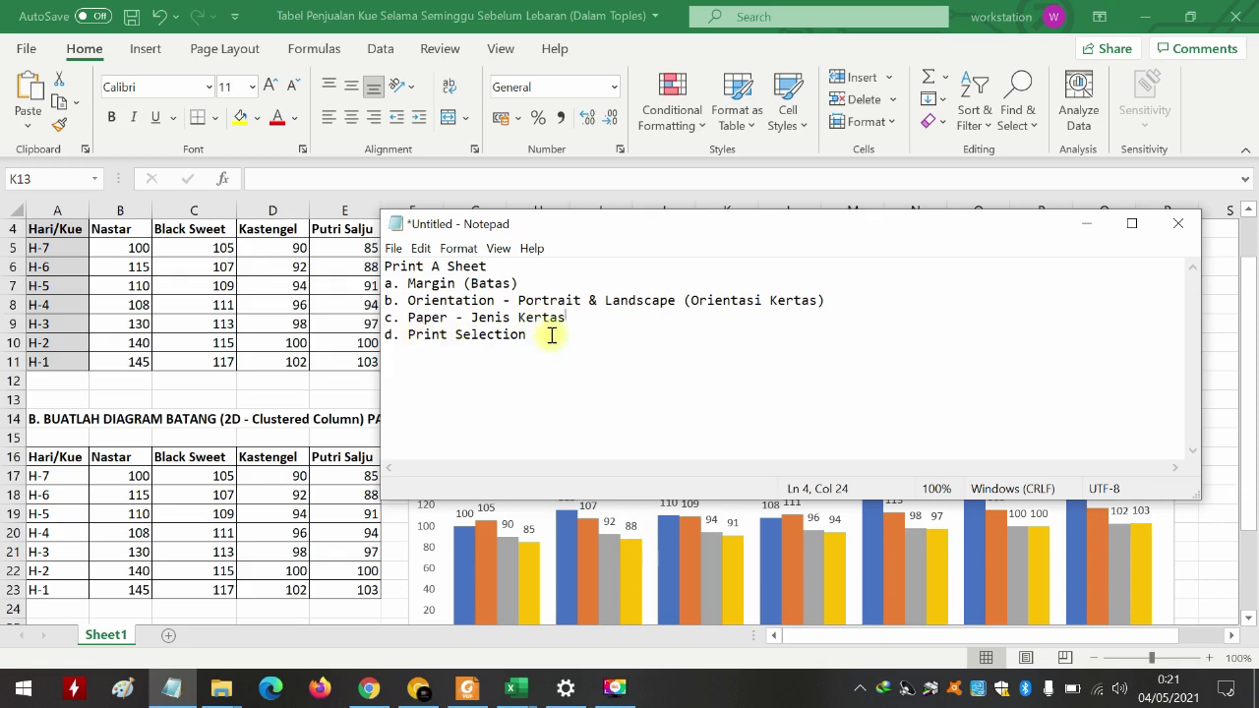
{"action": "left_click_drag", "start_coordinate": [551, 340], "coordinate": [496, 334]}
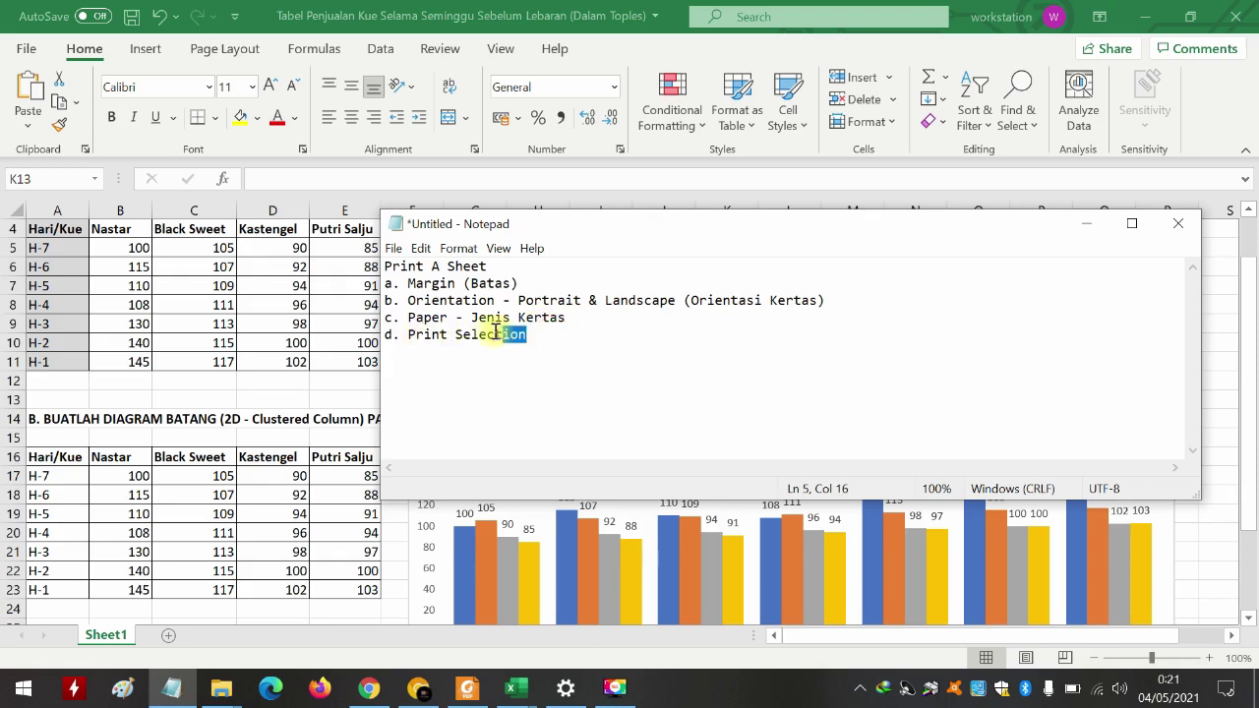
{"action": "left_click", "coordinate": [413, 334]}
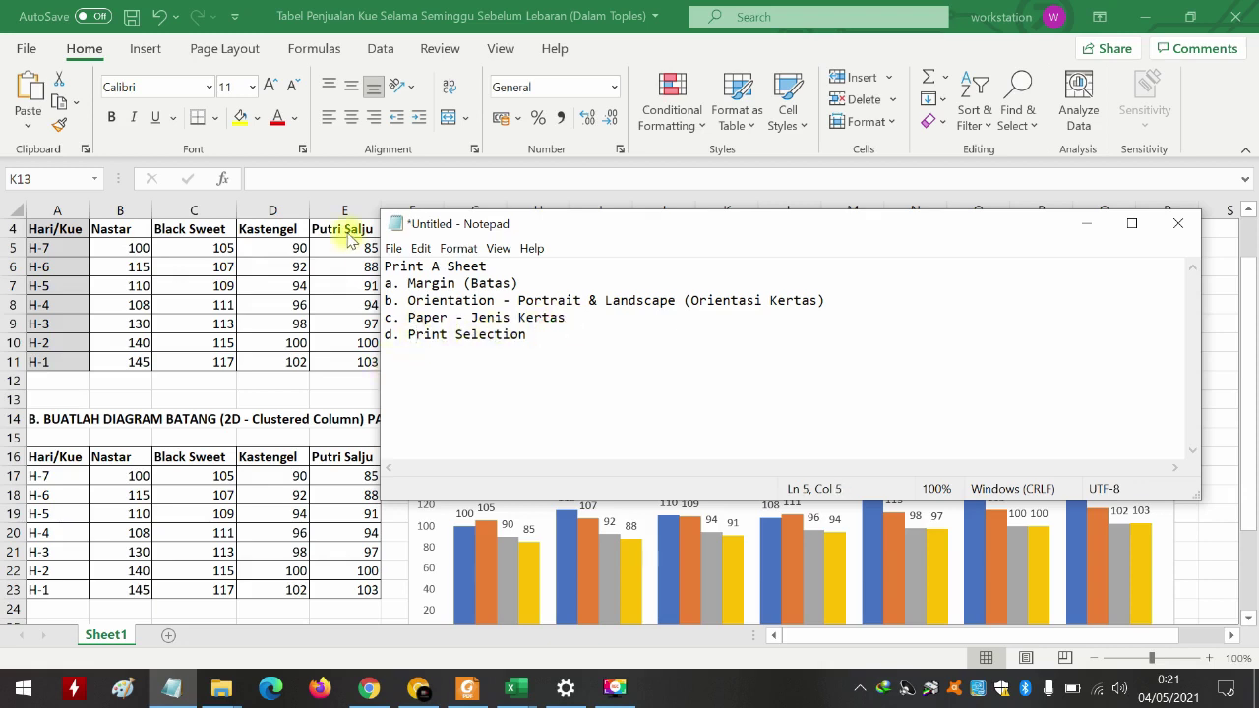
- Return to the Excel workbook and set a custom top page margin of 1 cm
{"action": "left_click", "coordinate": [32, 56]}
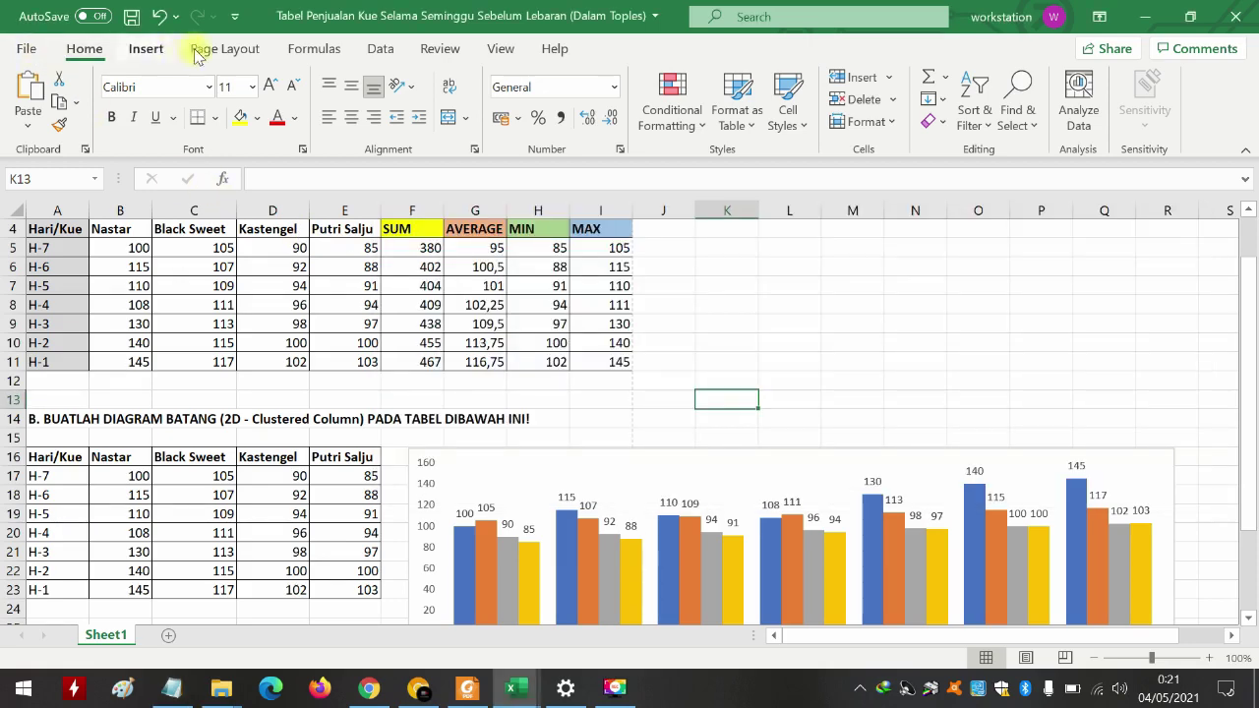
{"action": "left_click", "coordinate": [224, 54]}
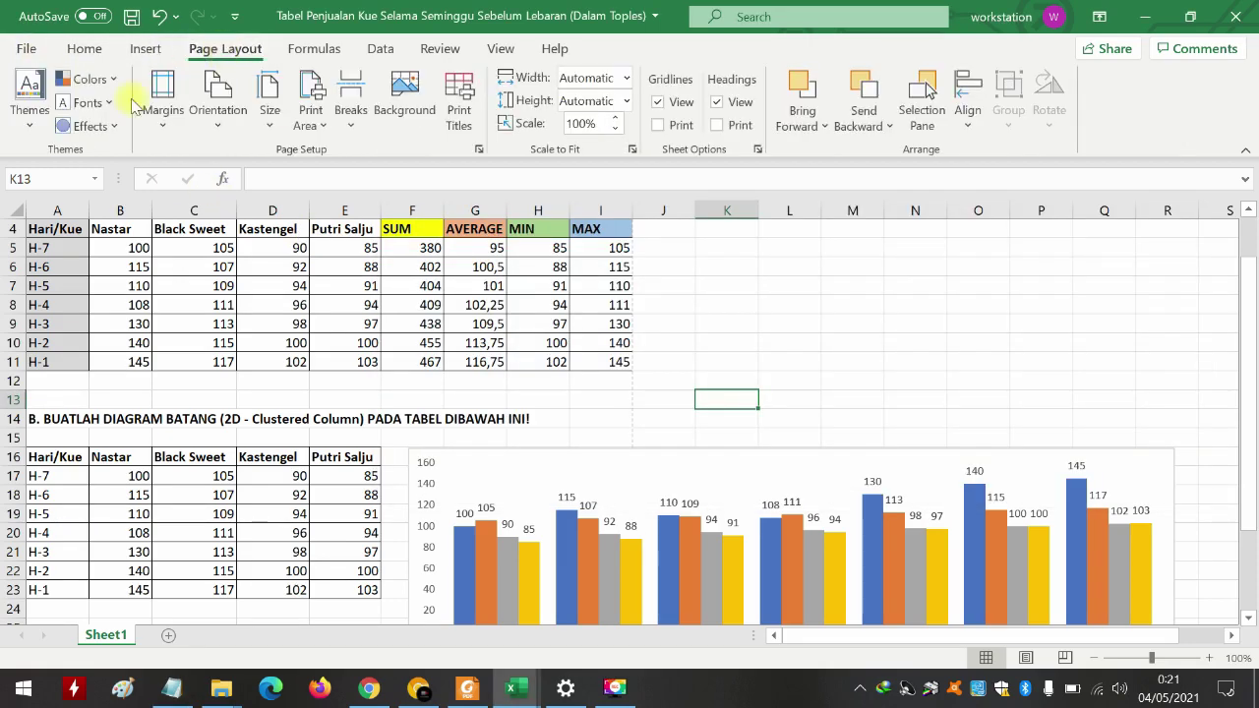
{"action": "left_click", "coordinate": [163, 127]}
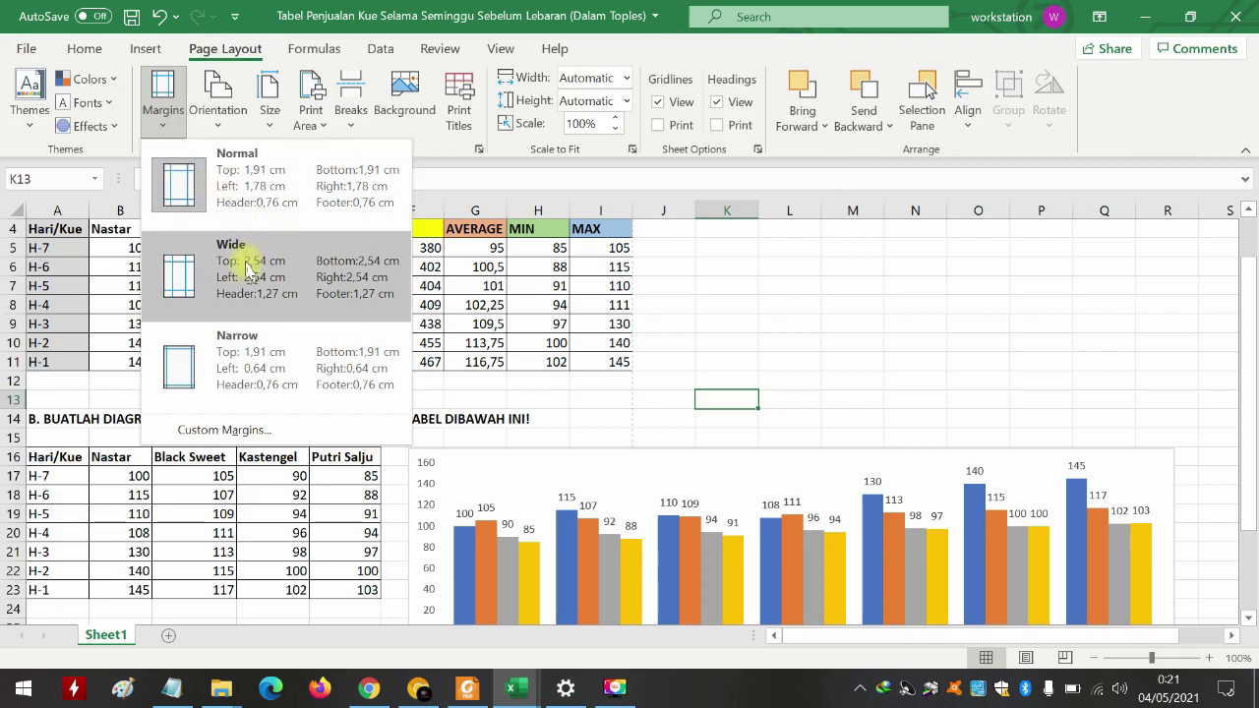
{"action": "left_click", "coordinate": [226, 431]}
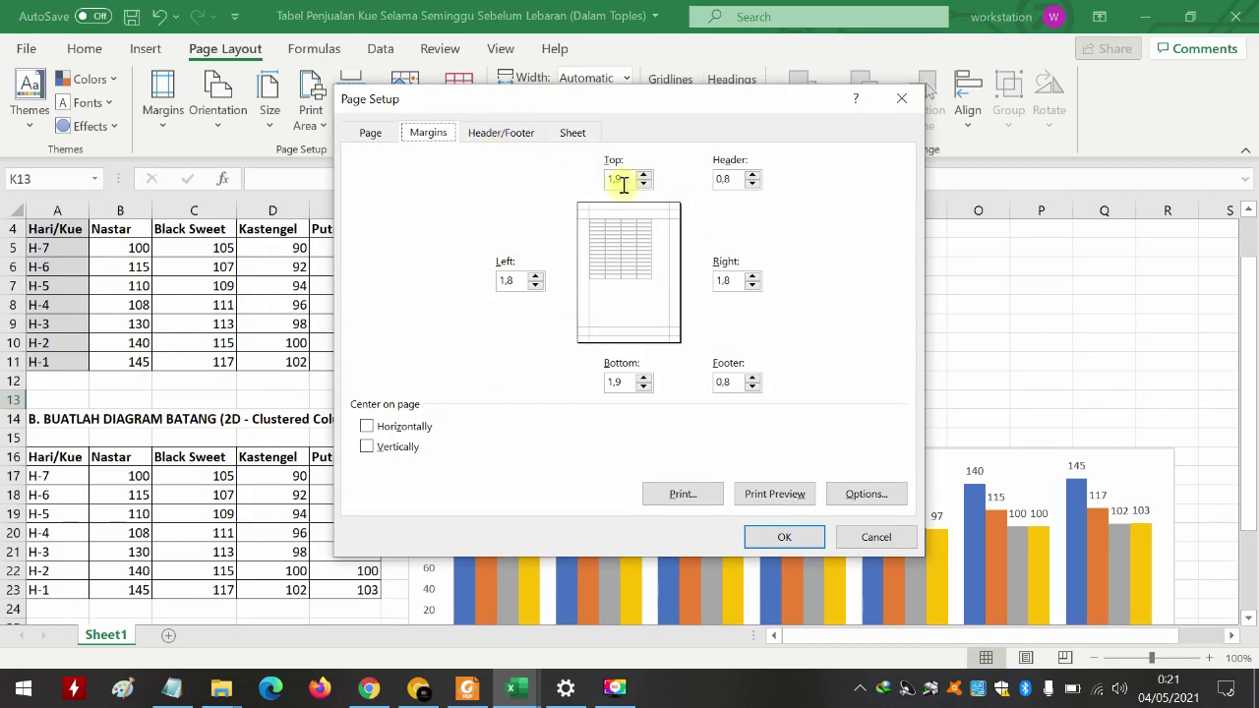
{"action": "left_click_drag", "start_coordinate": [624, 178], "coordinate": [578, 179]}
{"action": "type", "text": "1"}
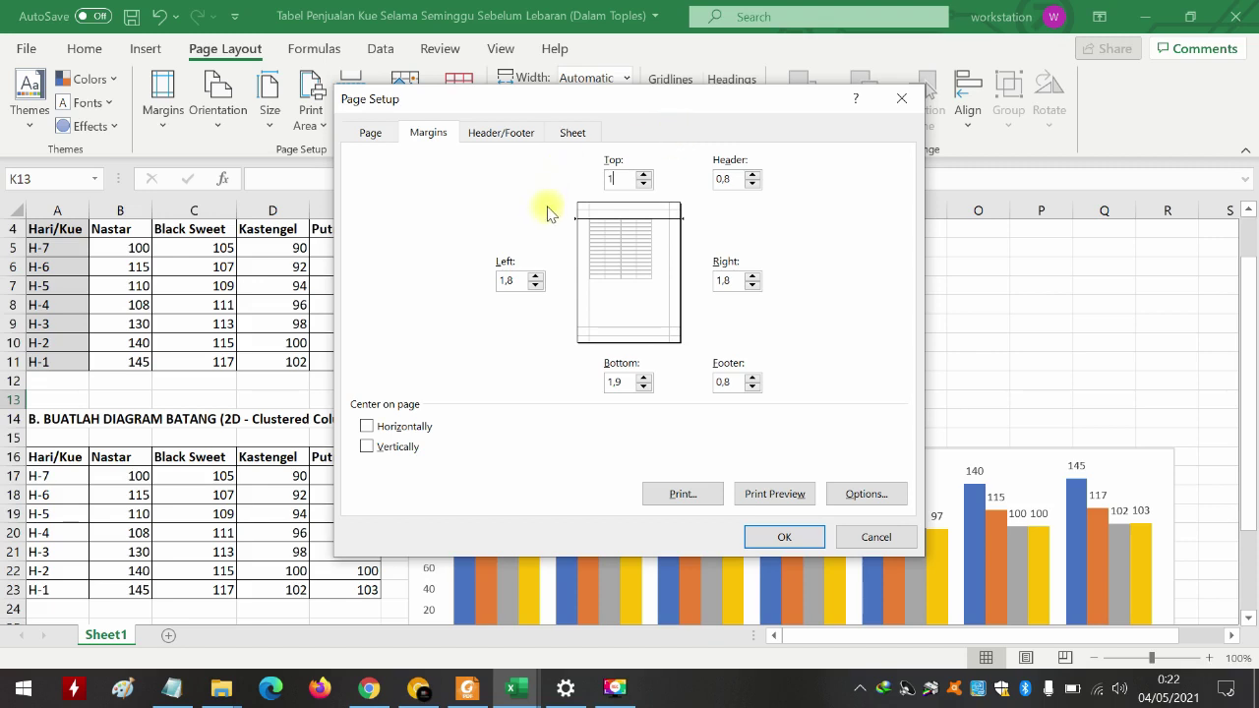
- Set the left and right page margins to 1 cm each
{"action": "left_click", "coordinate": [513, 281]}
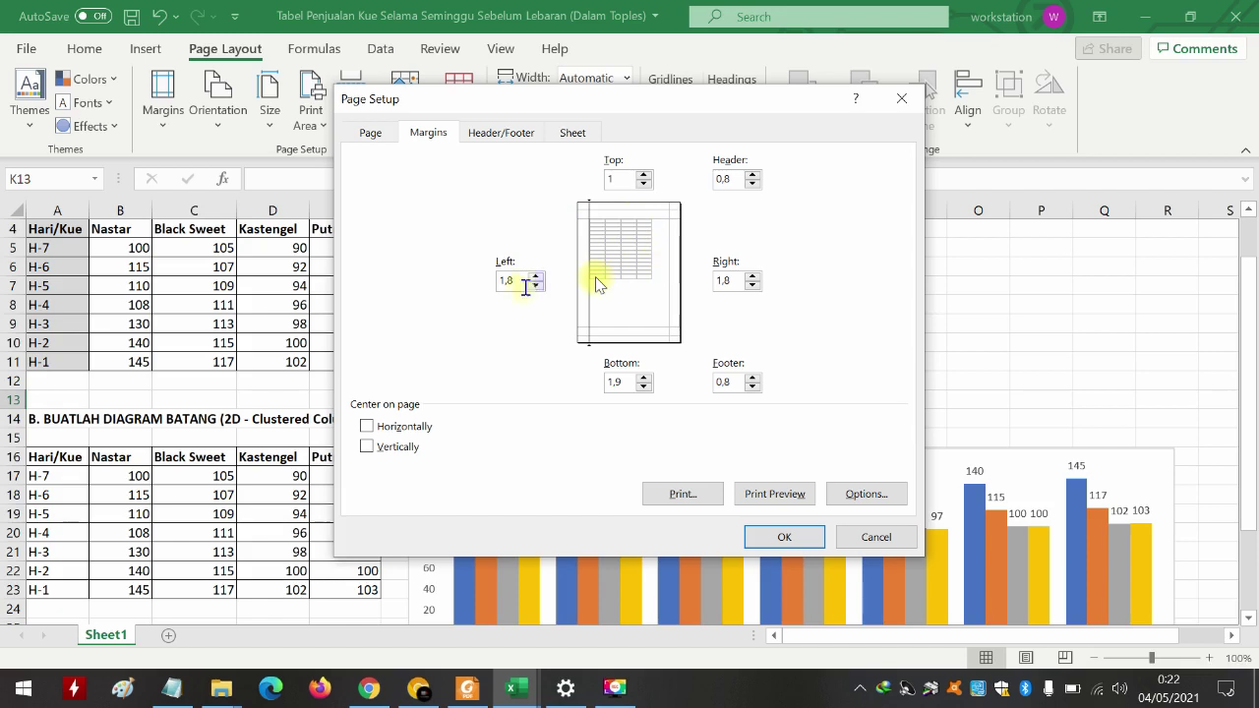
{"action": "left_click_drag", "start_coordinate": [526, 281], "coordinate": [489, 284]}
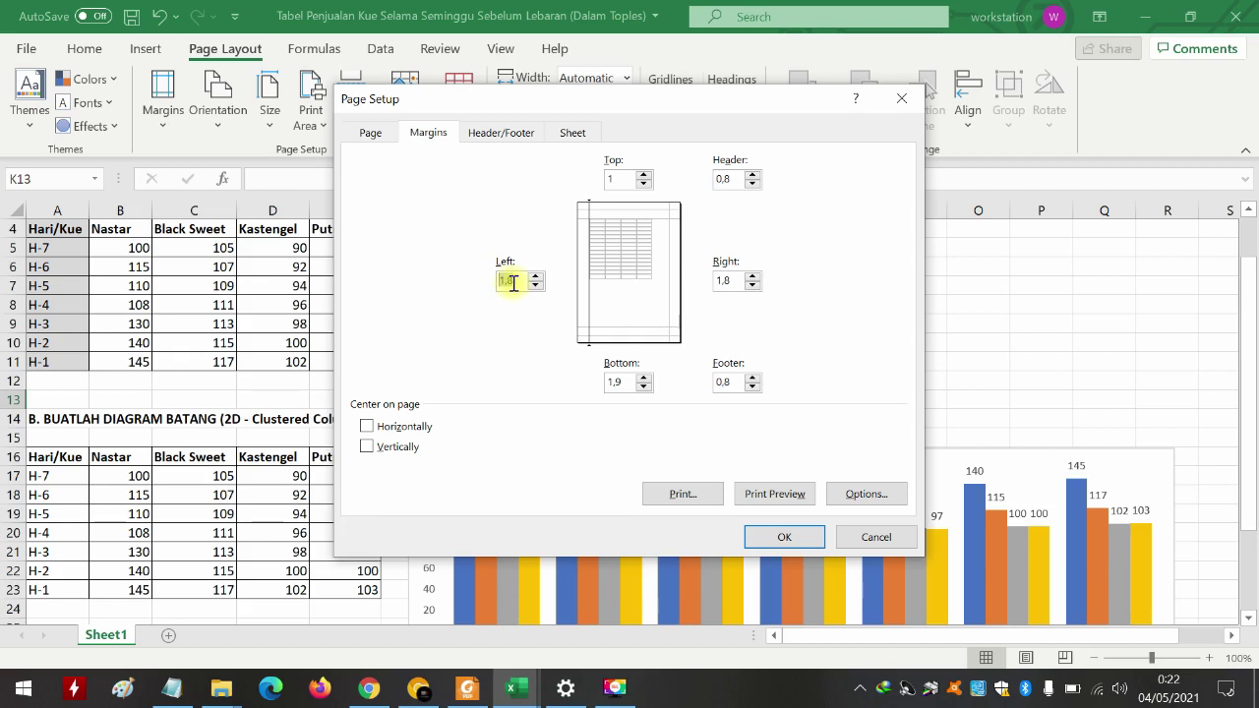
{"action": "type", "text": "1"}
{"action": "left_click", "coordinate": [725, 282]}
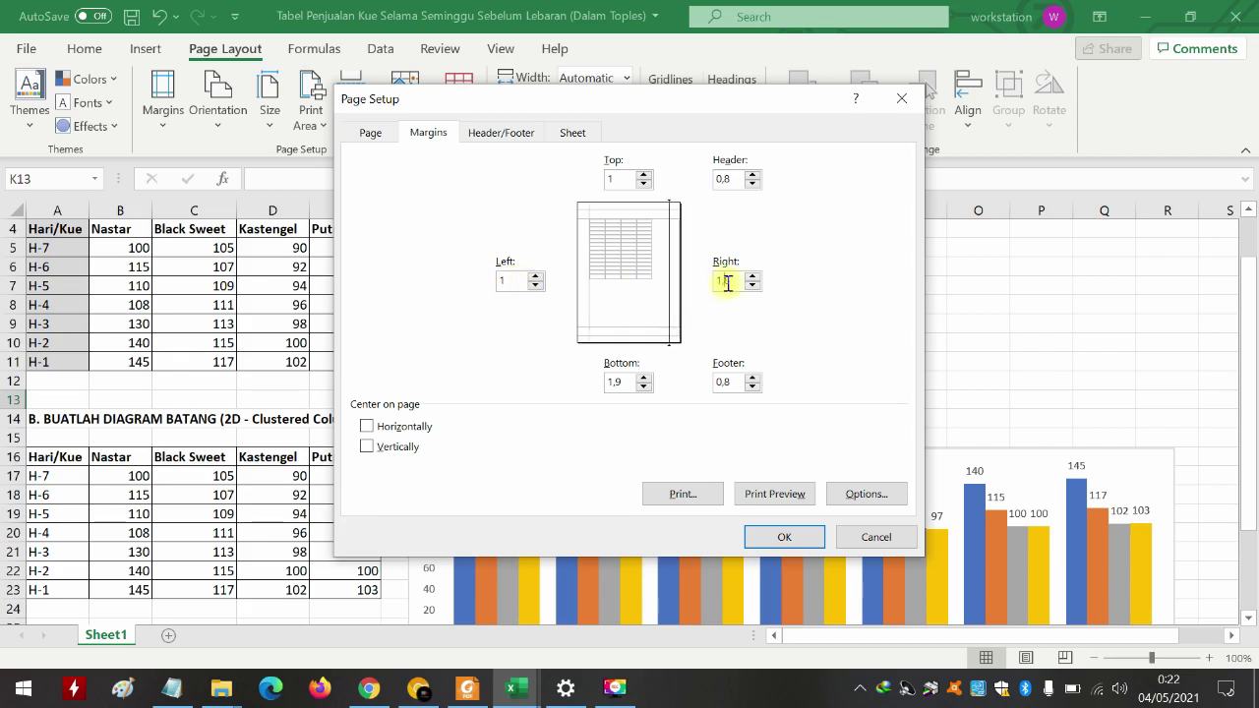
{"action": "left_click_drag", "start_coordinate": [717, 283], "coordinate": [736, 284]}
{"action": "type", "text": "1"}
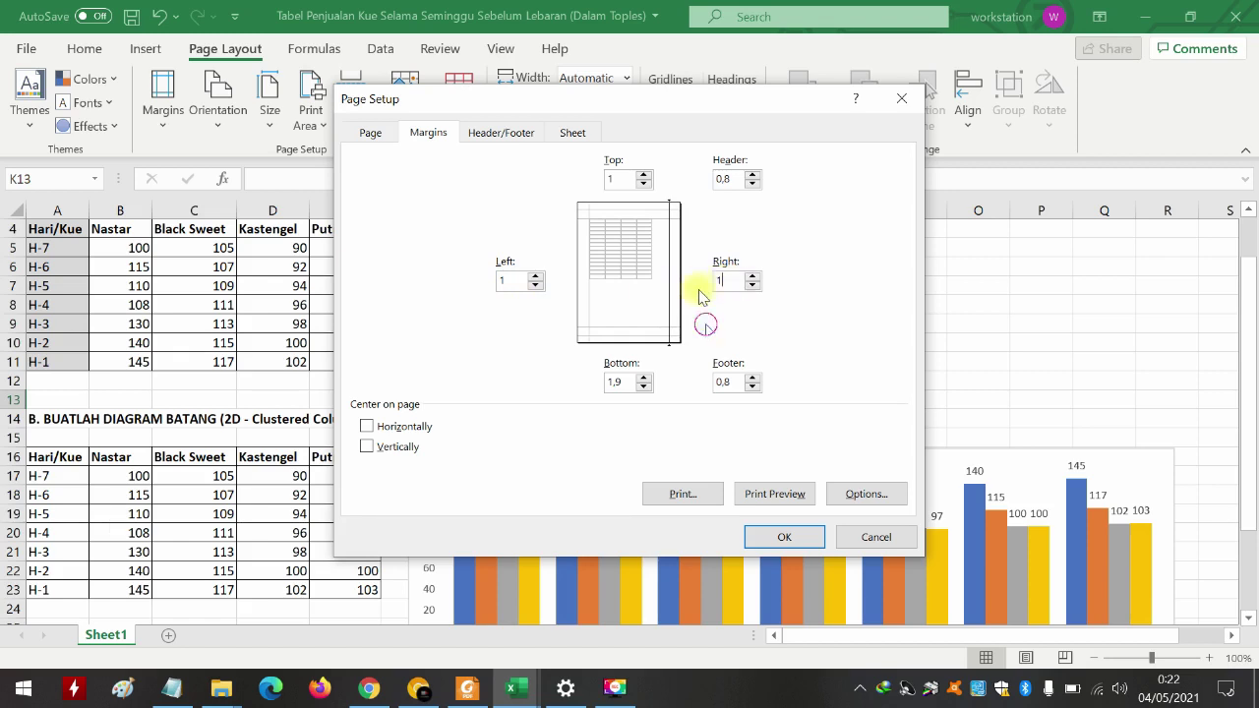
- Set the bottom page margin to 1 cm, check the sheet in print preview and return to the worksheet
{"action": "left_click", "coordinate": [630, 383]}
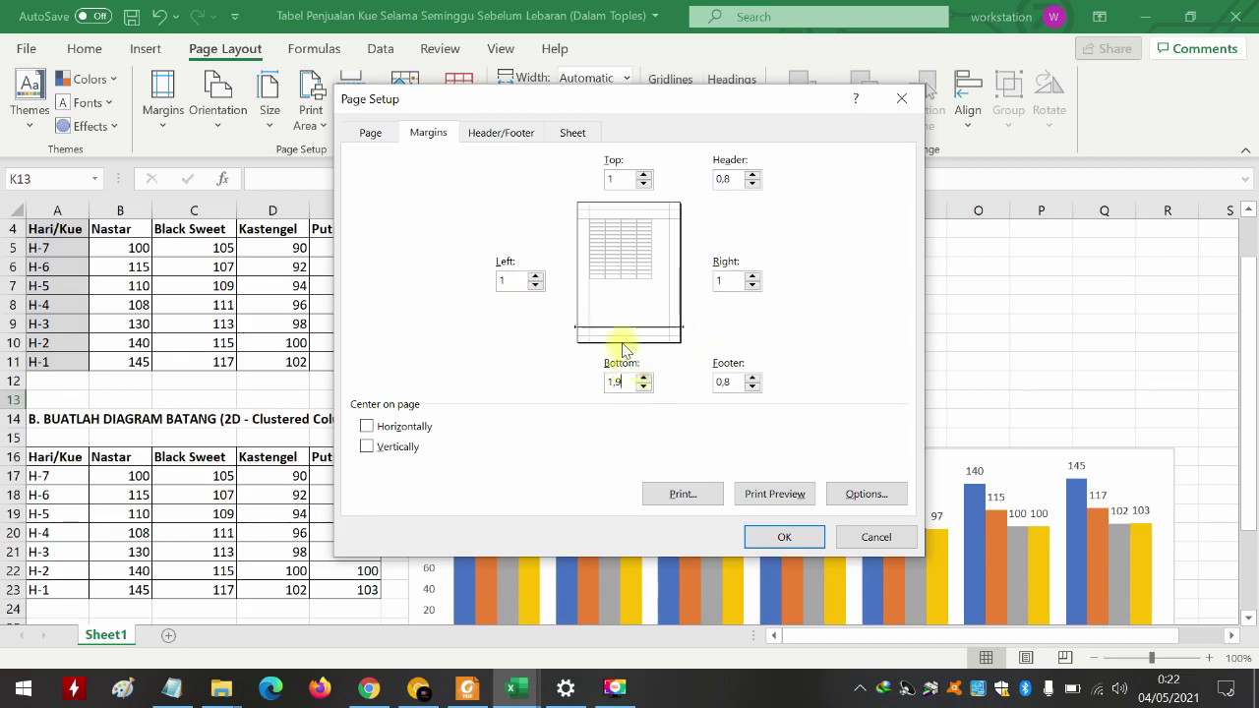
{"action": "left_click_drag", "start_coordinate": [622, 381], "coordinate": [604, 381]}
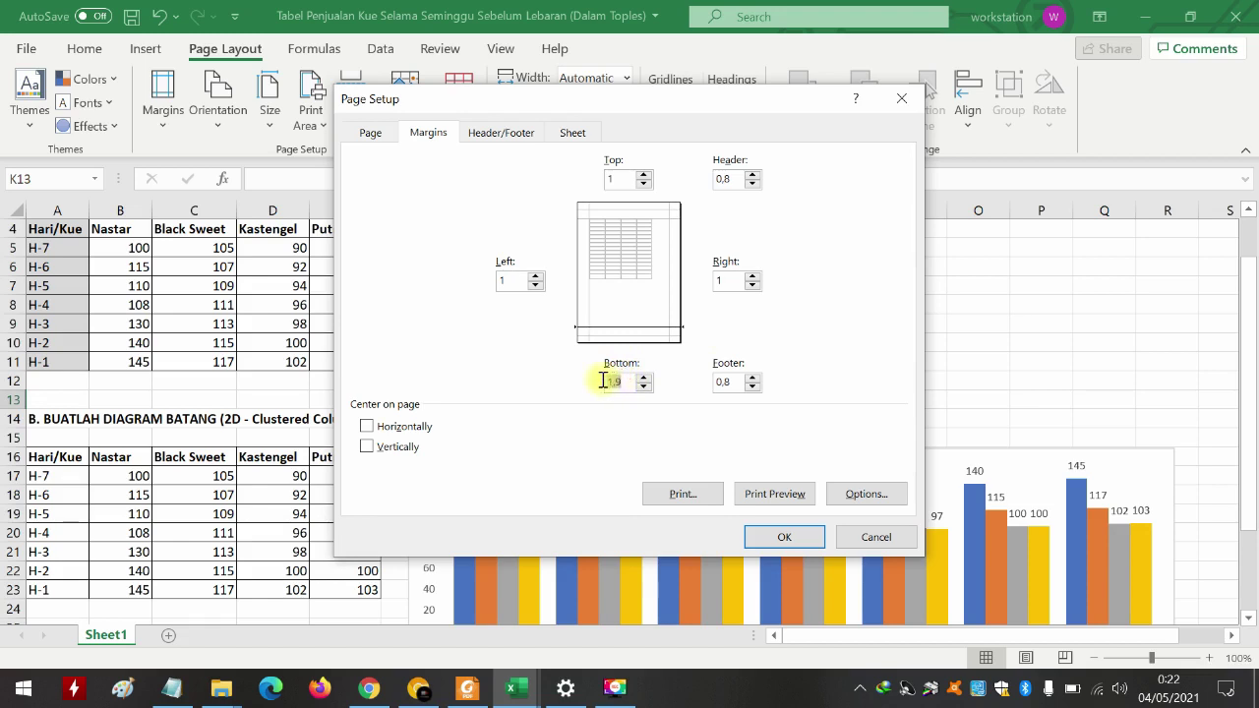
{"action": "type", "text": "1"}
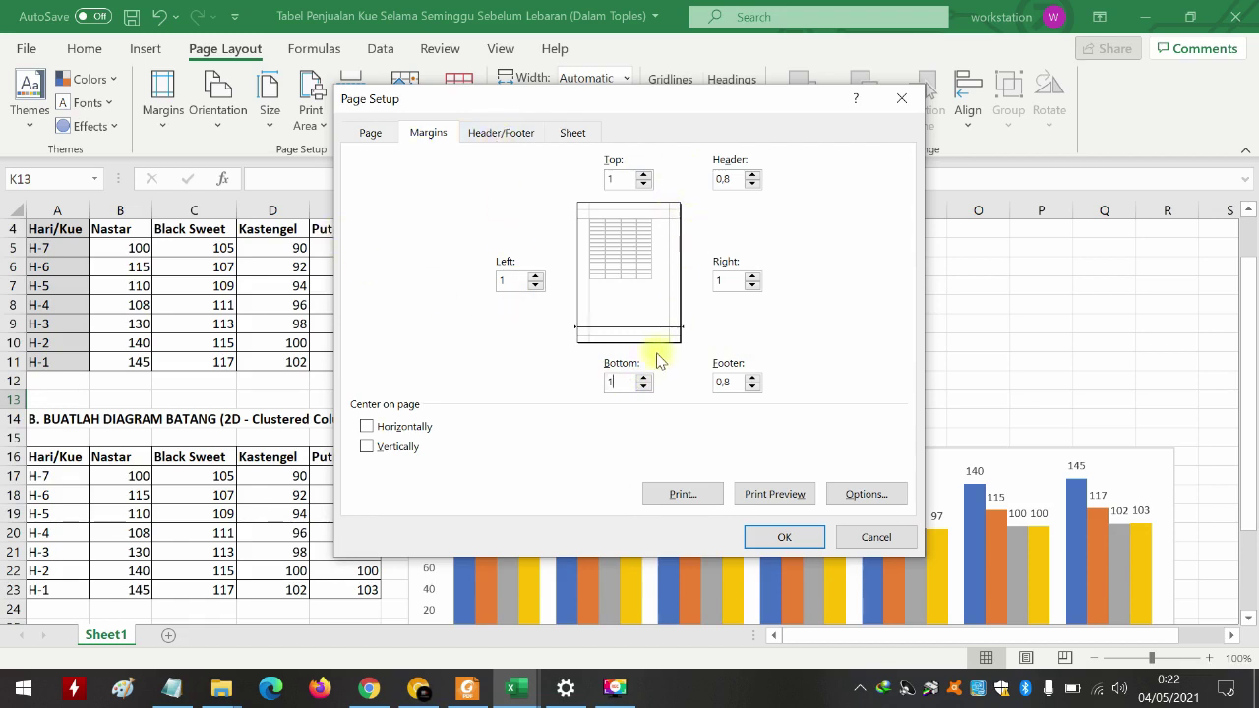
{"action": "left_click", "coordinate": [772, 494]}
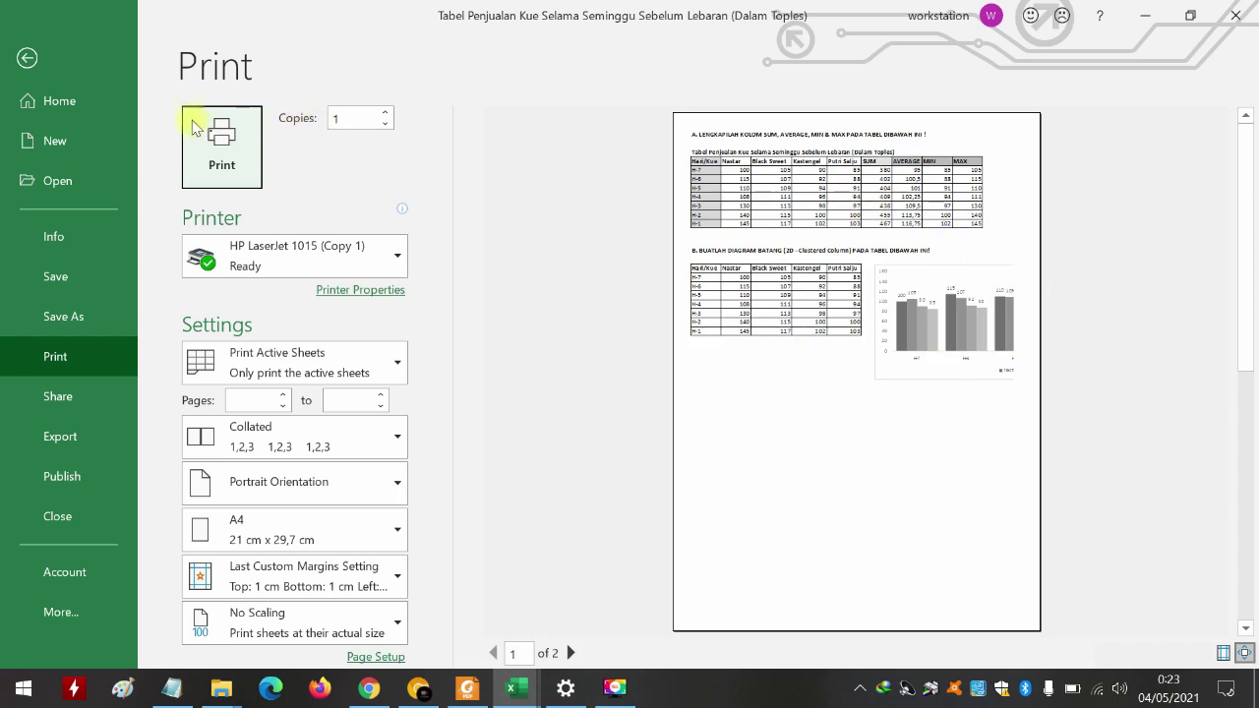
{"action": "left_click", "coordinate": [26, 58]}
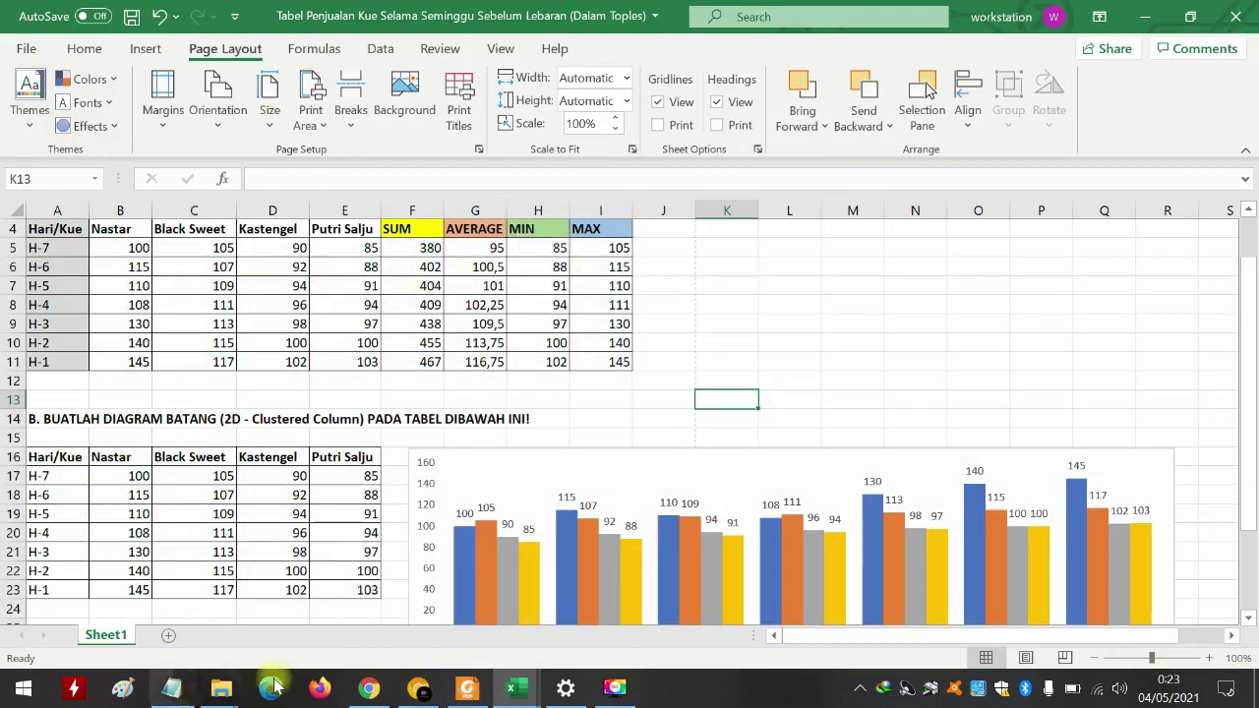
- Check the orientation topic in the Notepad notes and set the Excel sheet's page orientation to Landscape
{"action": "left_click", "coordinate": [175, 688]}
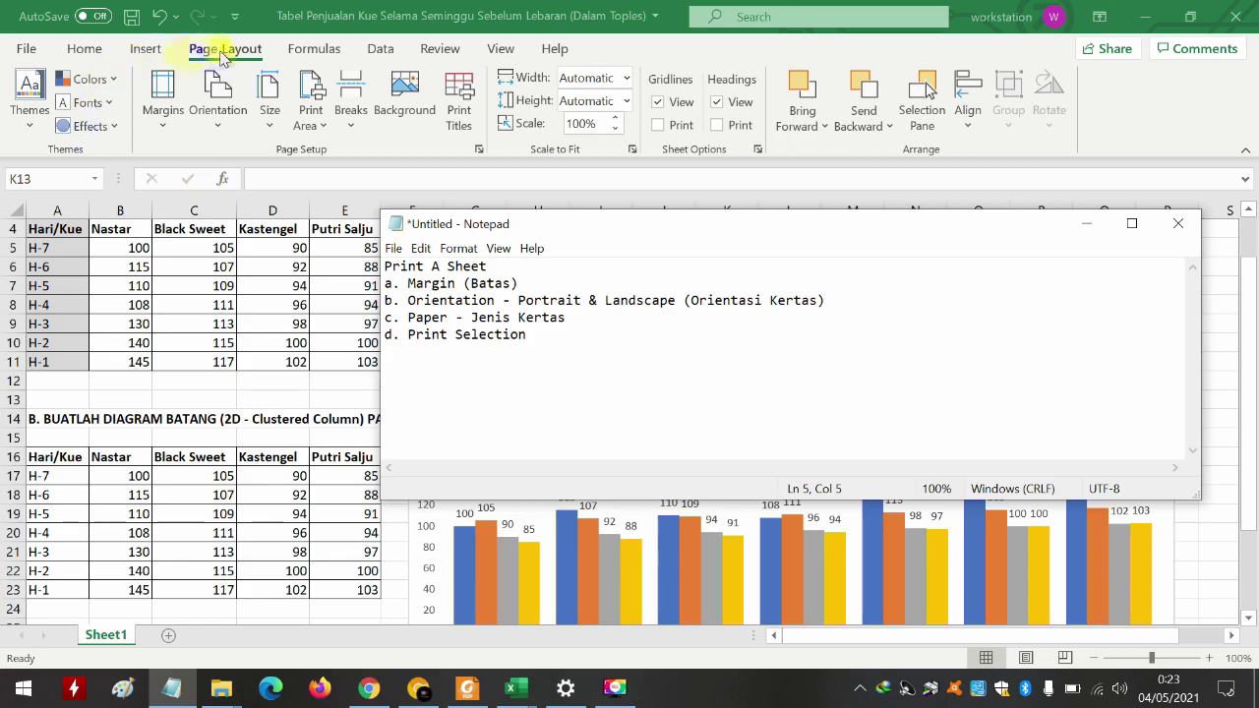
{"action": "left_click", "coordinate": [222, 118]}
{"action": "left_click", "coordinate": [222, 120]}
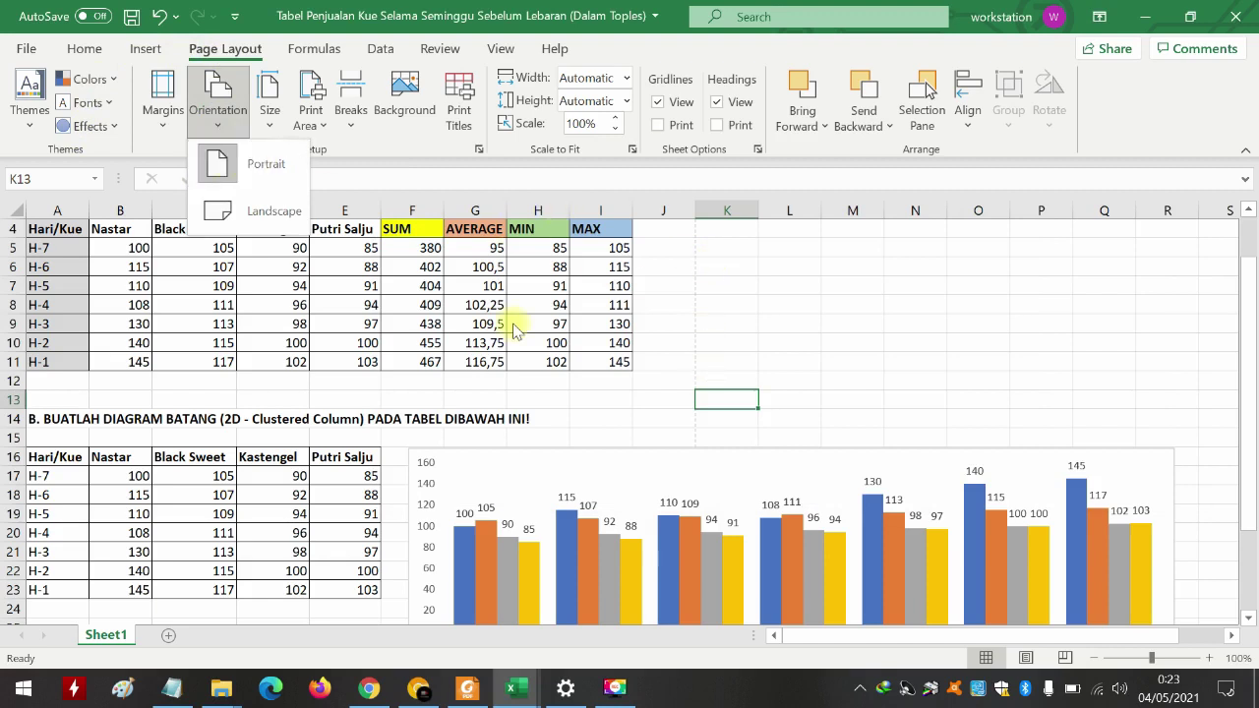
{"action": "left_click", "coordinate": [261, 213]}
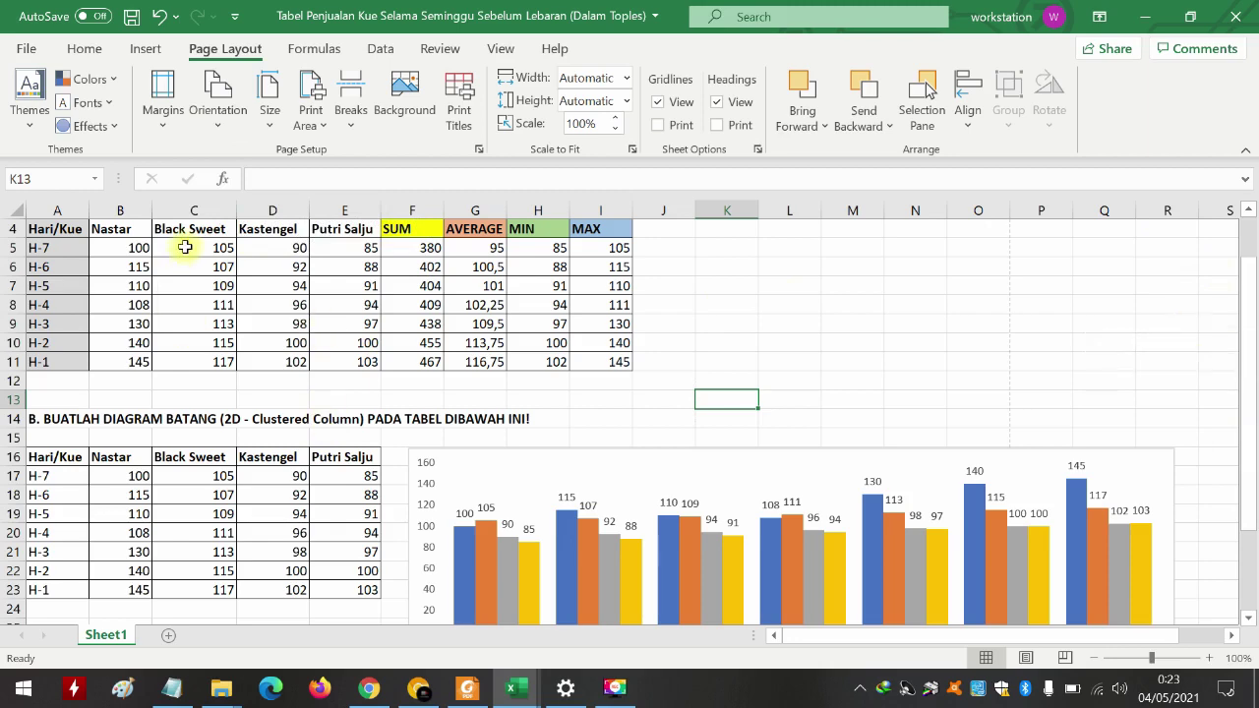
- Check the paper topic in the Notepad notes and look through Excel's available paper sizes, keeping A4
{"action": "left_click", "coordinate": [272, 128]}
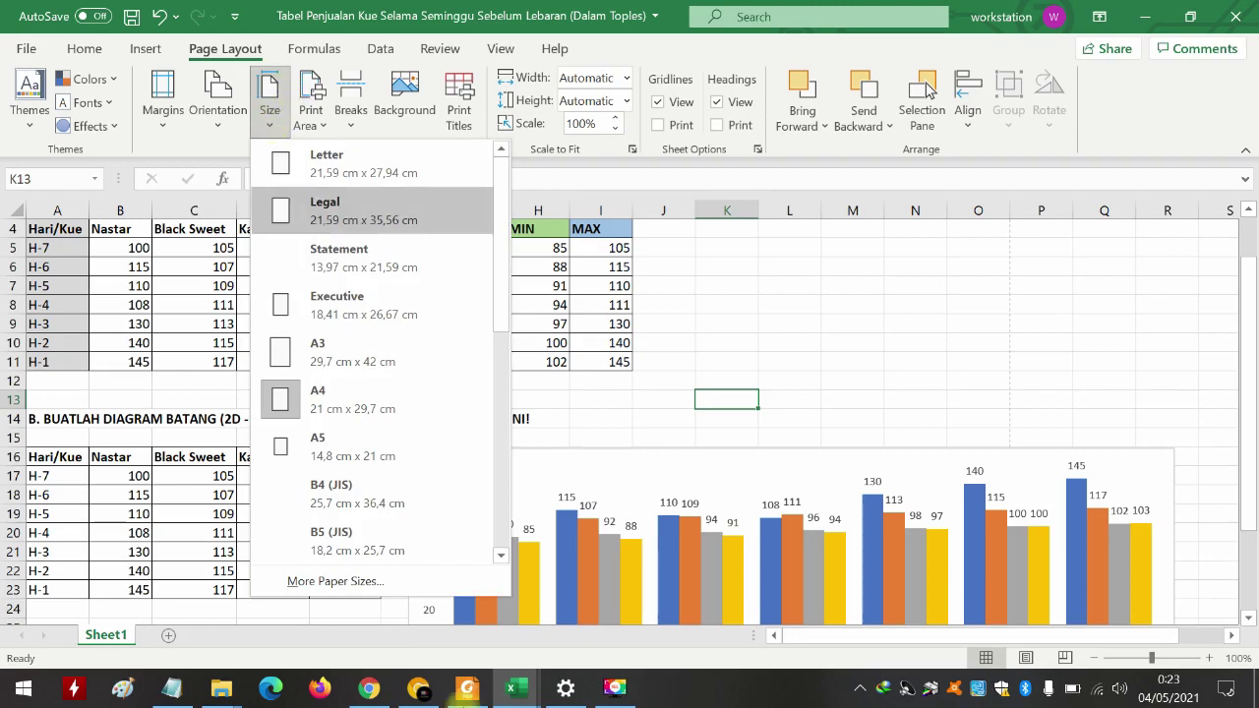
{"action": "left_click", "coordinate": [172, 688]}
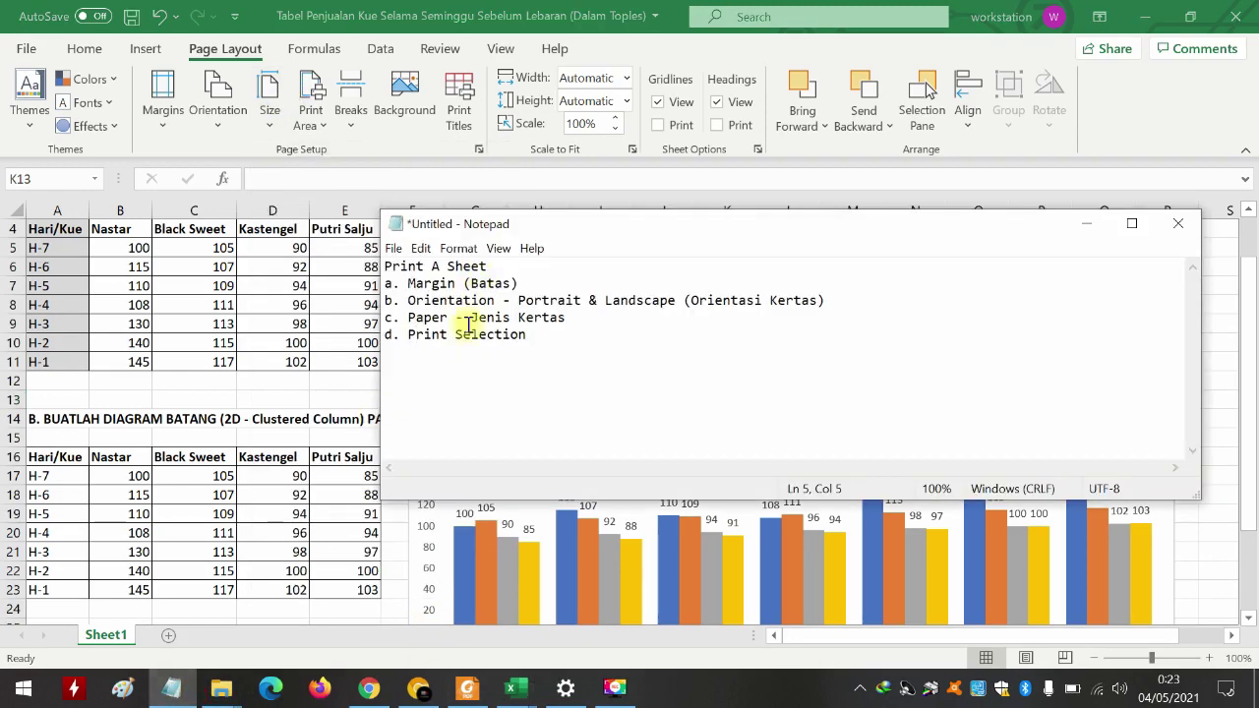
{"action": "left_click_drag", "start_coordinate": [565, 318], "coordinate": [503, 318]}
{"action": "left_click", "coordinate": [271, 118]}
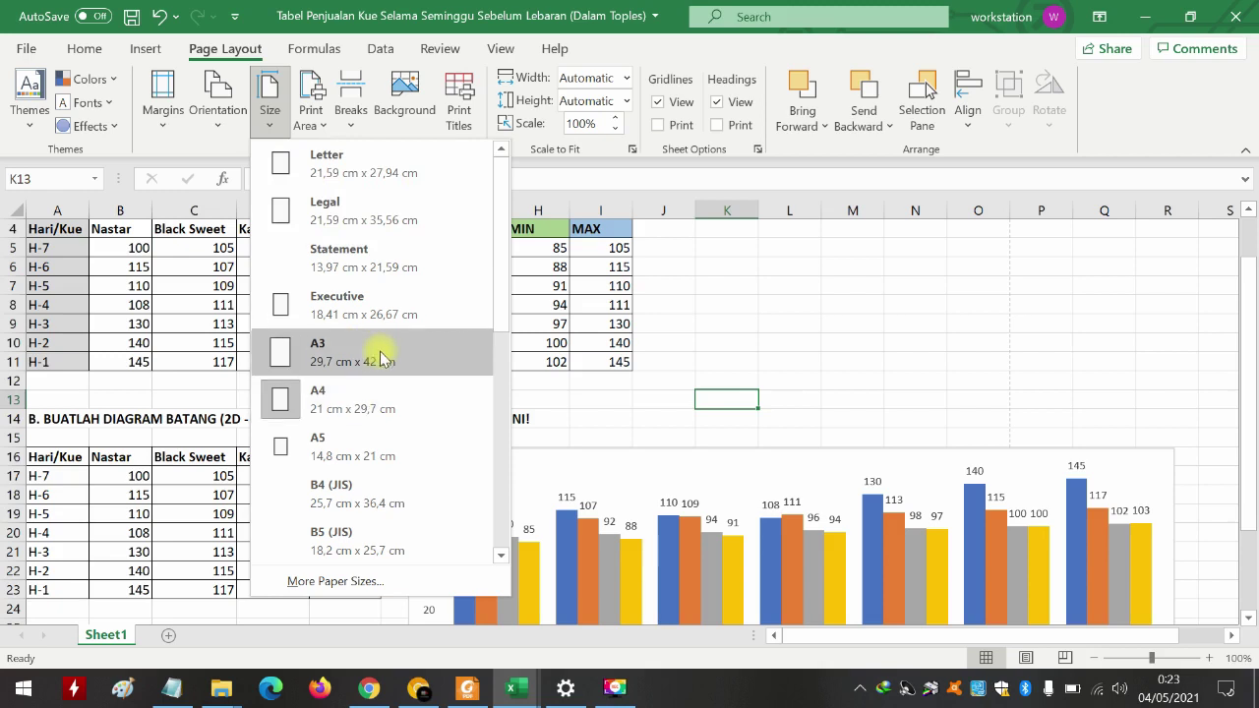
{"action": "scroll", "coordinate": [381, 357], "scroll_direction": "down", "scroll_amount": 2}
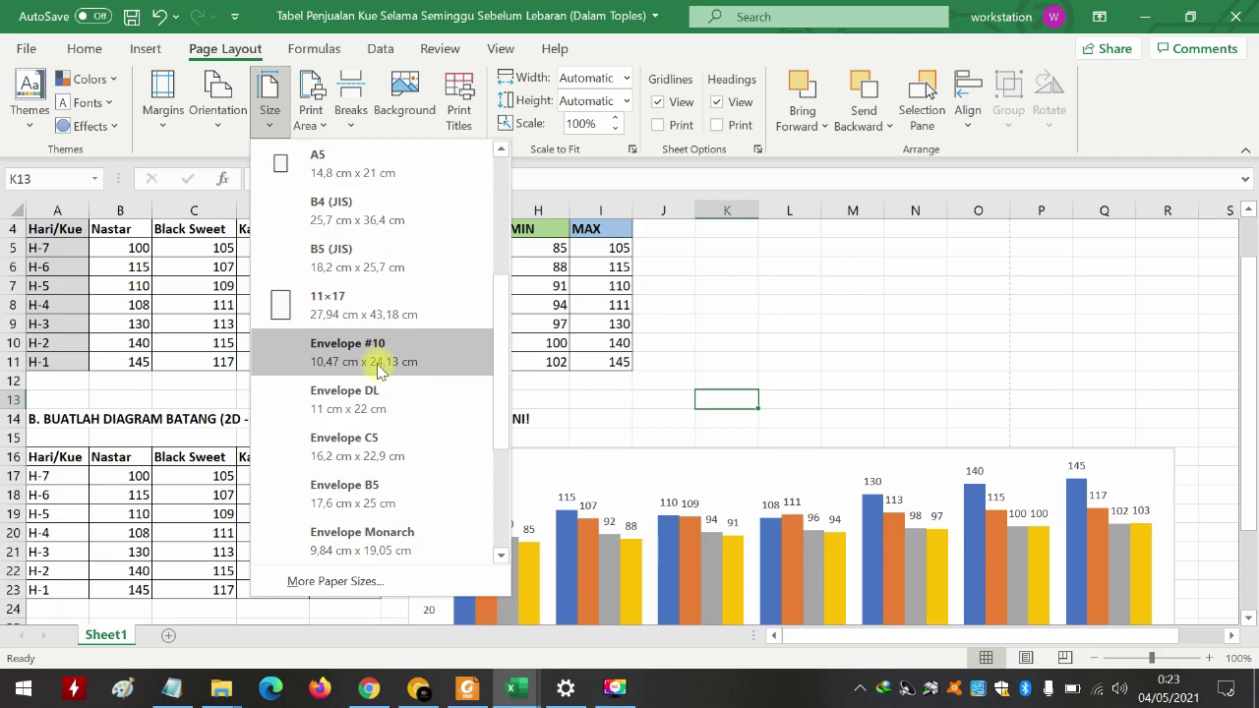
{"action": "scroll", "coordinate": [377, 365], "scroll_direction": "down", "scroll_amount": 2}
{"action": "scroll", "coordinate": [383, 386], "scroll_direction": "up", "scroll_amount": 4}
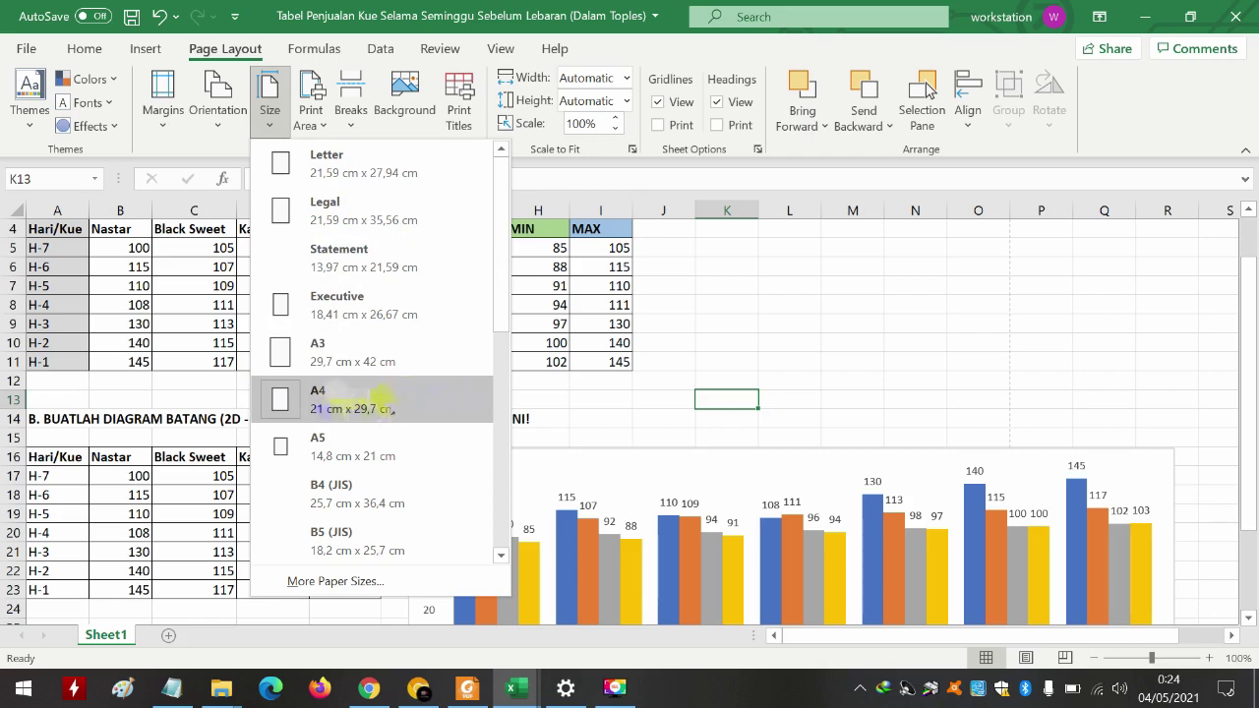
{"action": "left_click", "coordinate": [693, 312]}
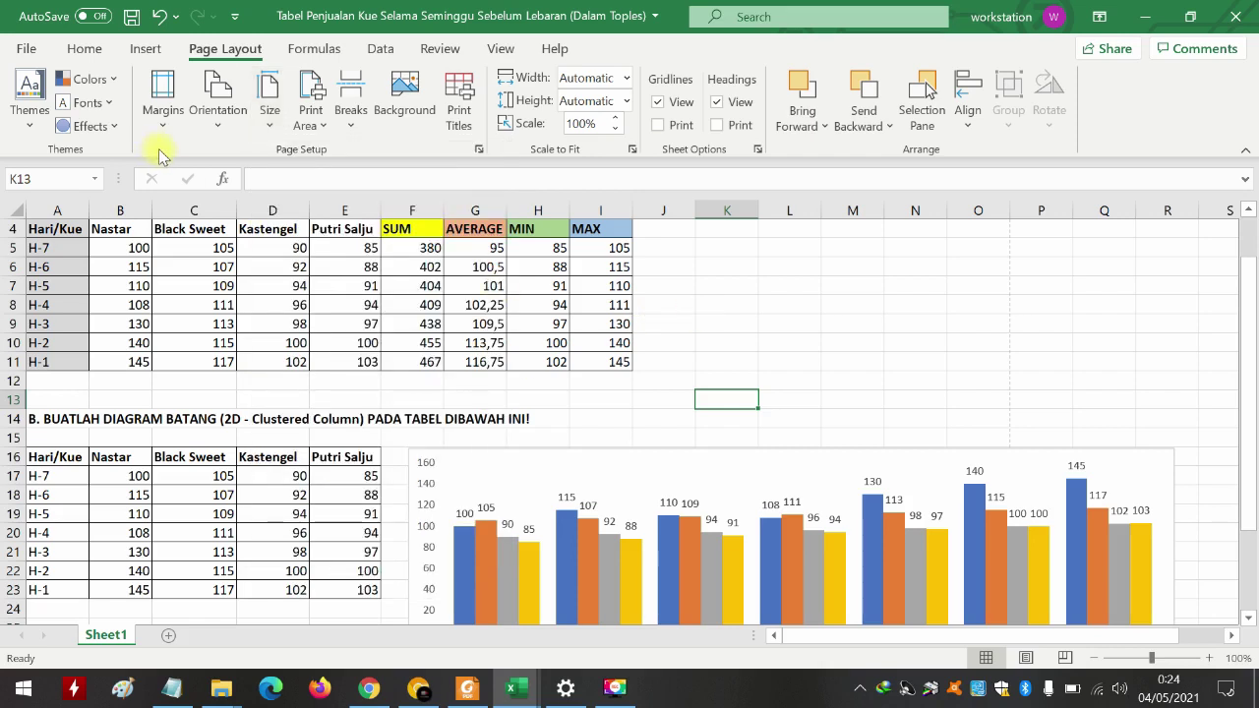
- Review the Paper and Print Selection topics in the Notepad notes, return to the Excel worksheet and select cell E8
{"action": "left_click", "coordinate": [165, 695]}
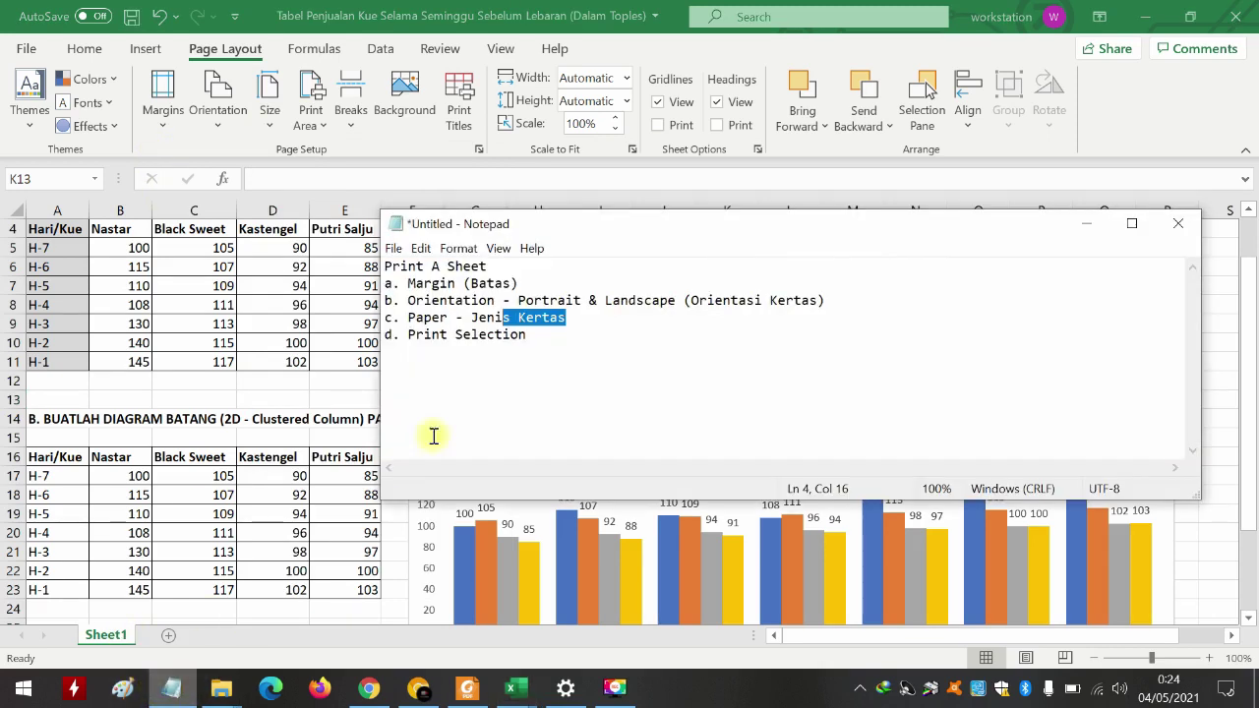
{"action": "left_click", "coordinate": [418, 321]}
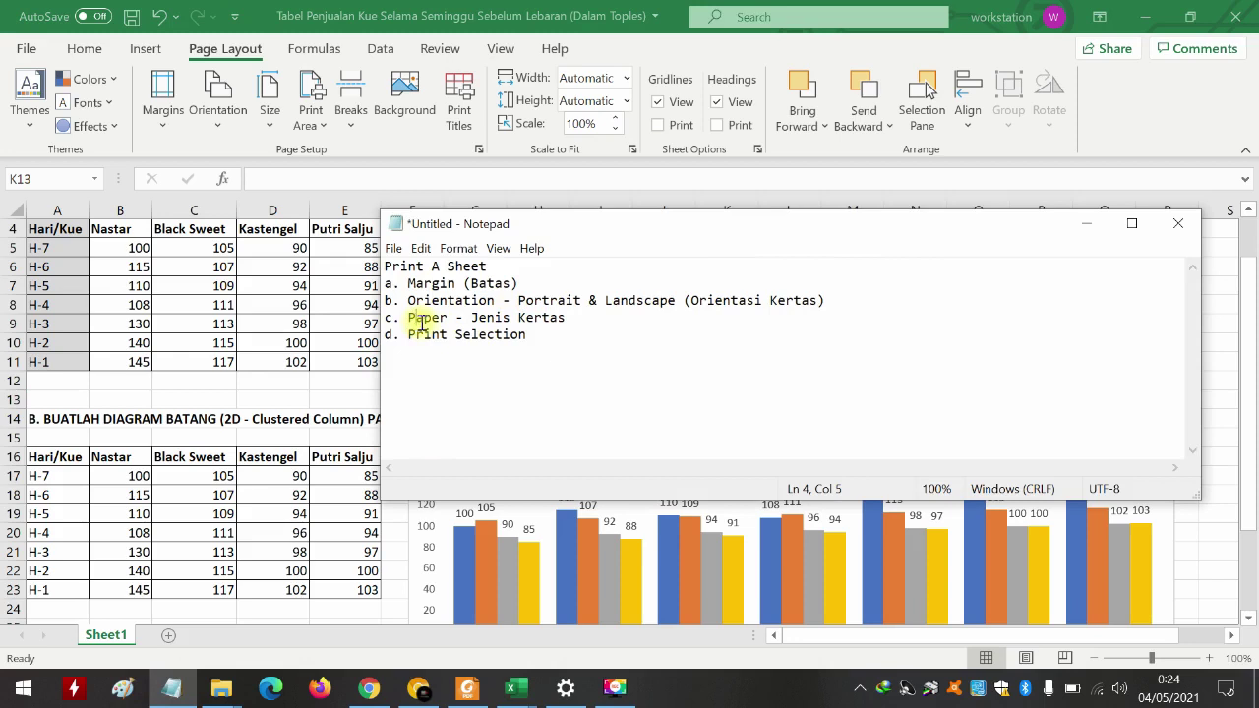
{"action": "left_click", "coordinate": [409, 335]}
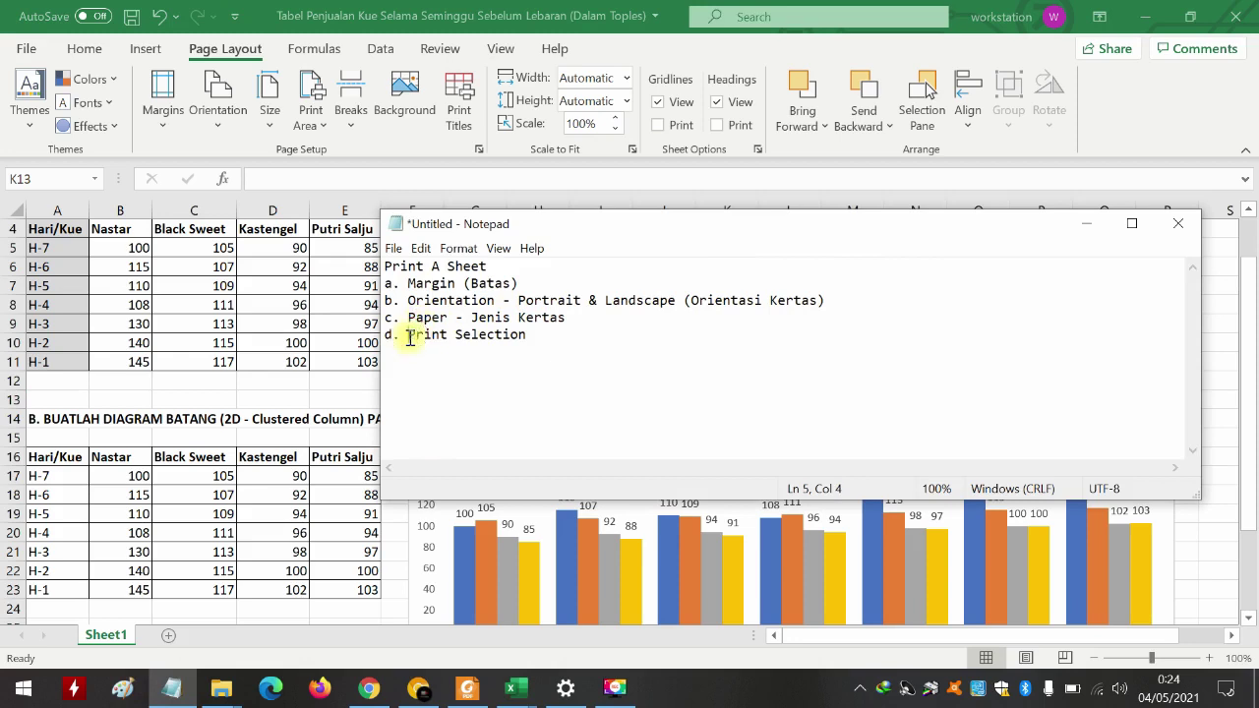
{"action": "left_click", "coordinate": [529, 338]}
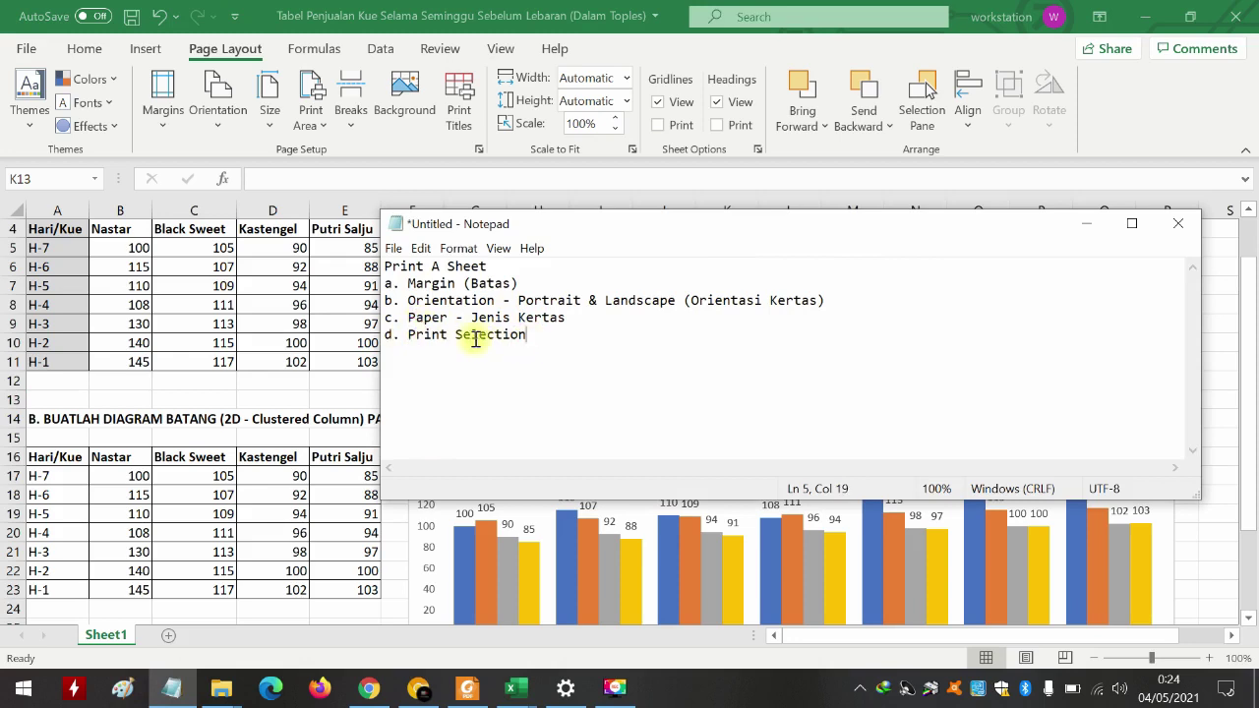
{"action": "left_click", "coordinate": [307, 287]}
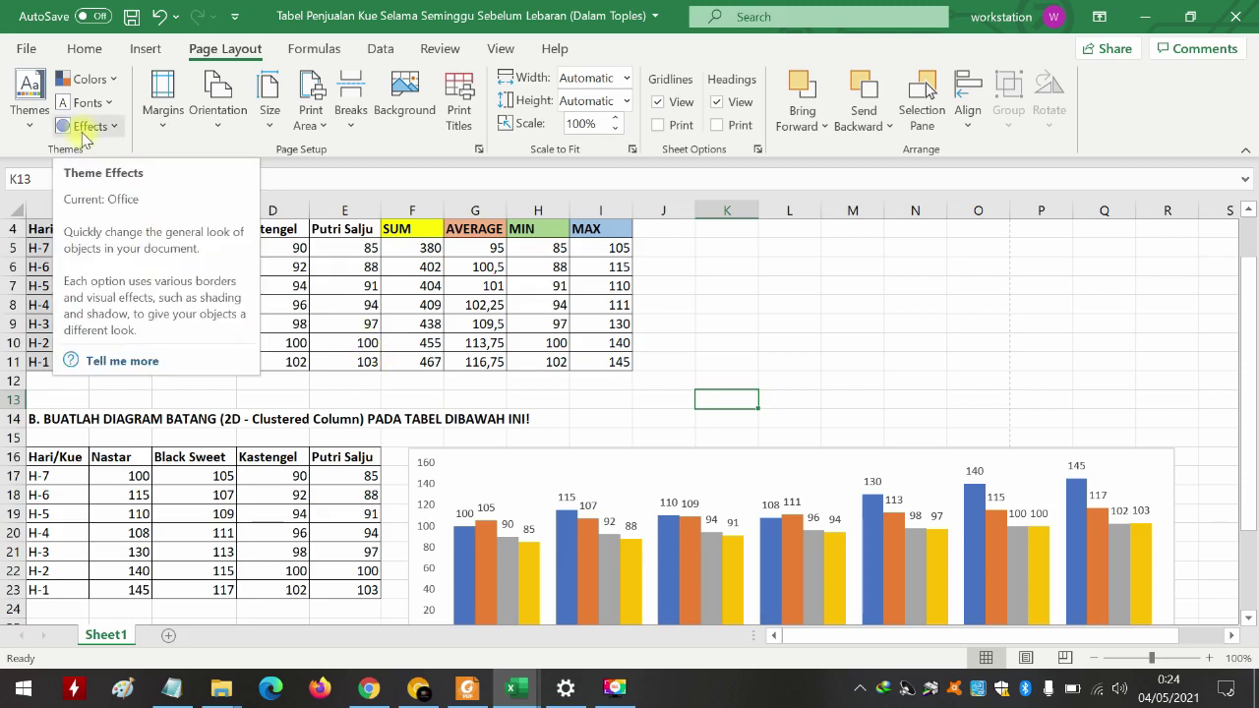
{"action": "left_click", "coordinate": [354, 303]}
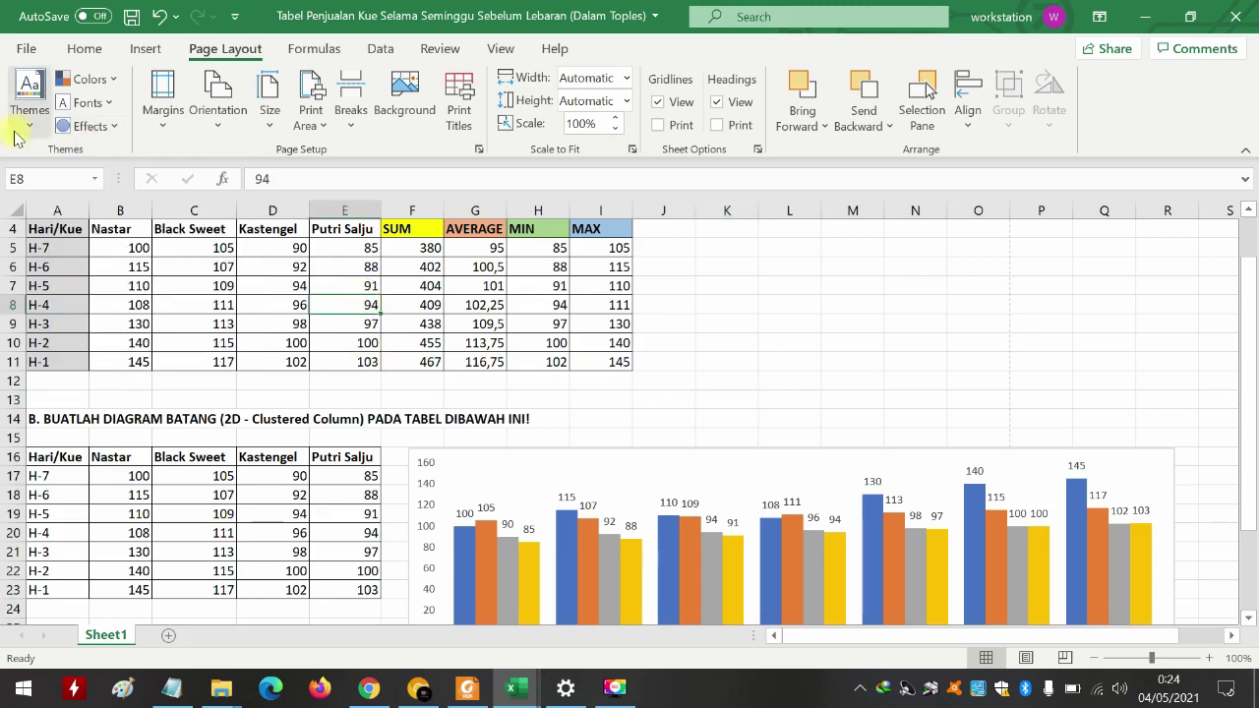
- Open the worksheet's print settings, set the orientation to Portrait and look over the paper sizes, keeping A4
{"action": "left_click", "coordinate": [26, 49]}
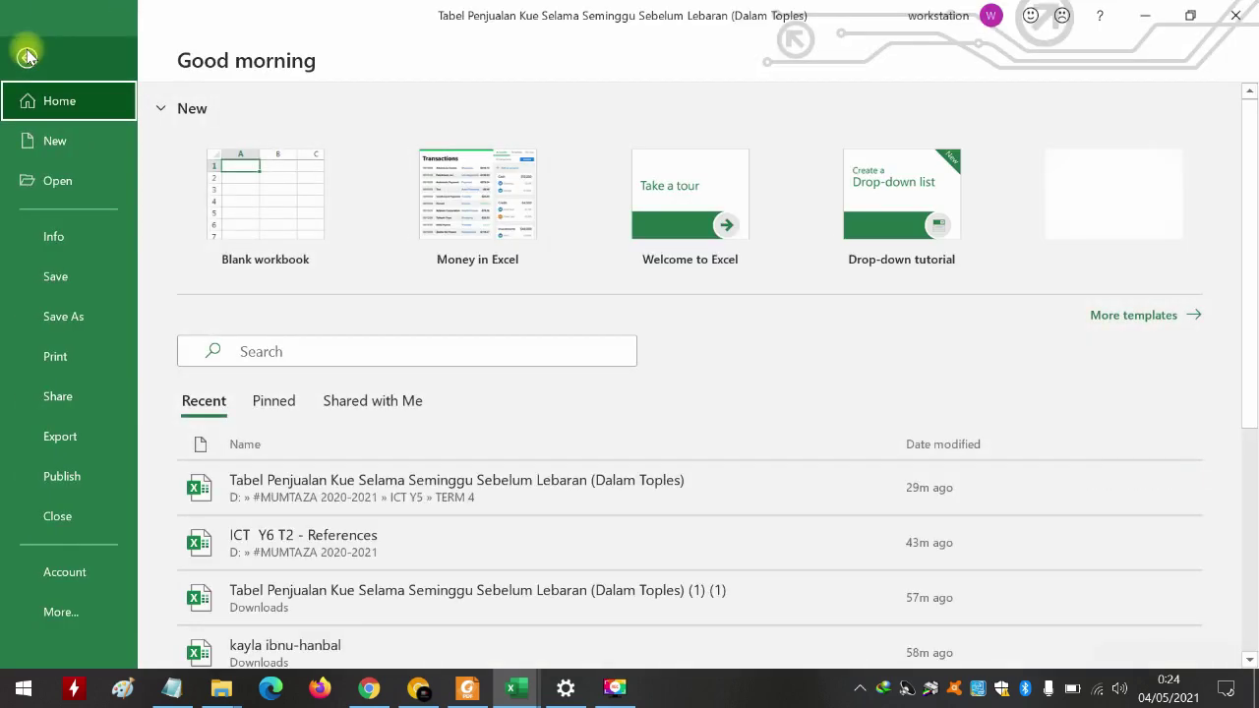
{"action": "left_click", "coordinate": [67, 356]}
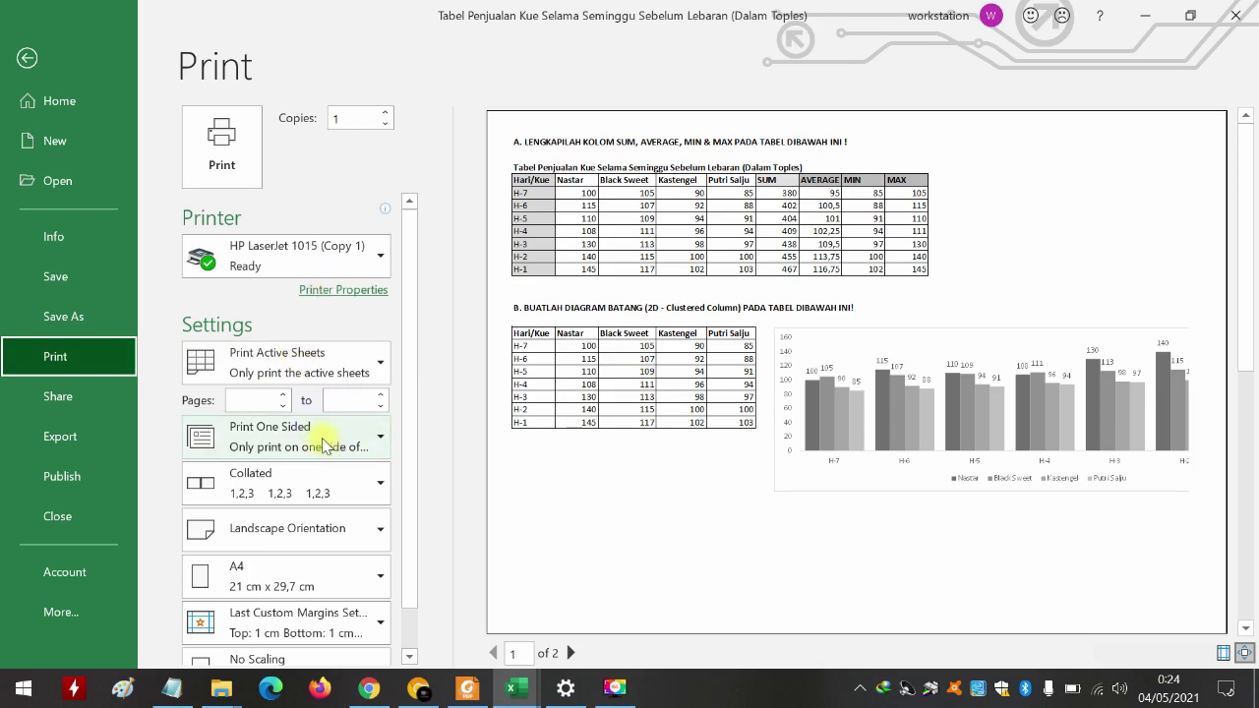
{"action": "scroll", "coordinate": [332, 448], "scroll_direction": "down", "scroll_amount": 1}
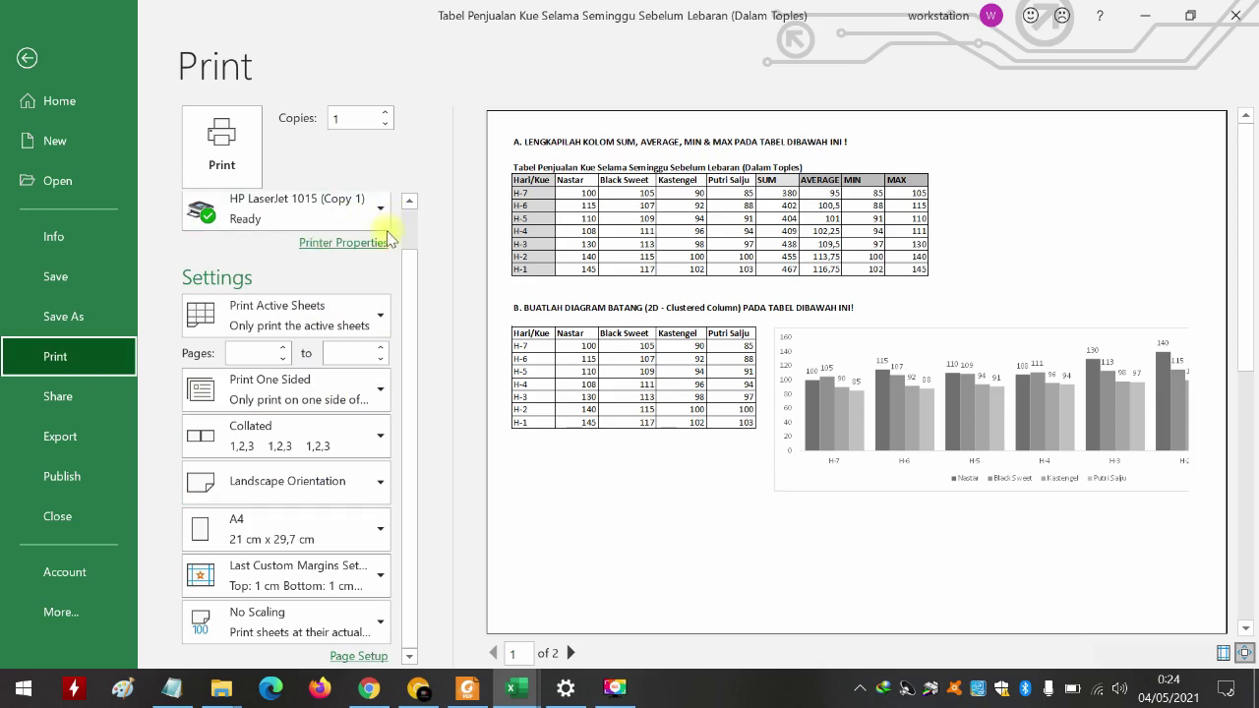
{"action": "left_click", "coordinate": [338, 486]}
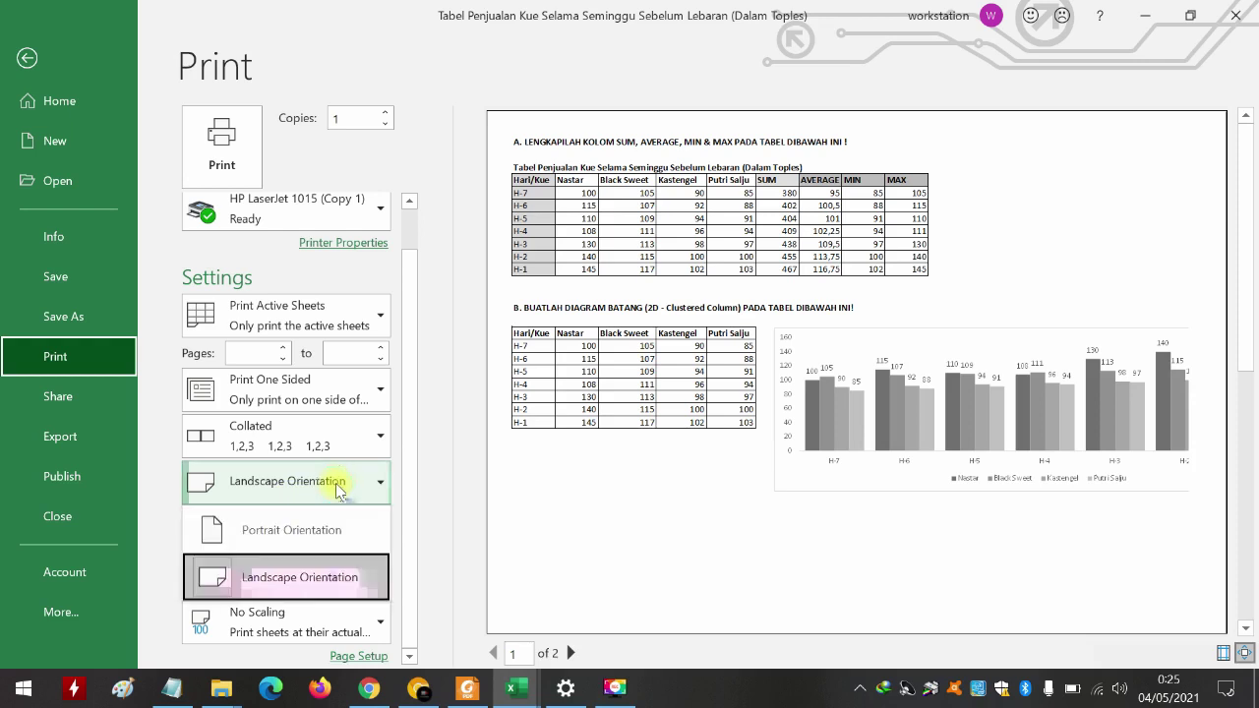
{"action": "left_click", "coordinate": [295, 529]}
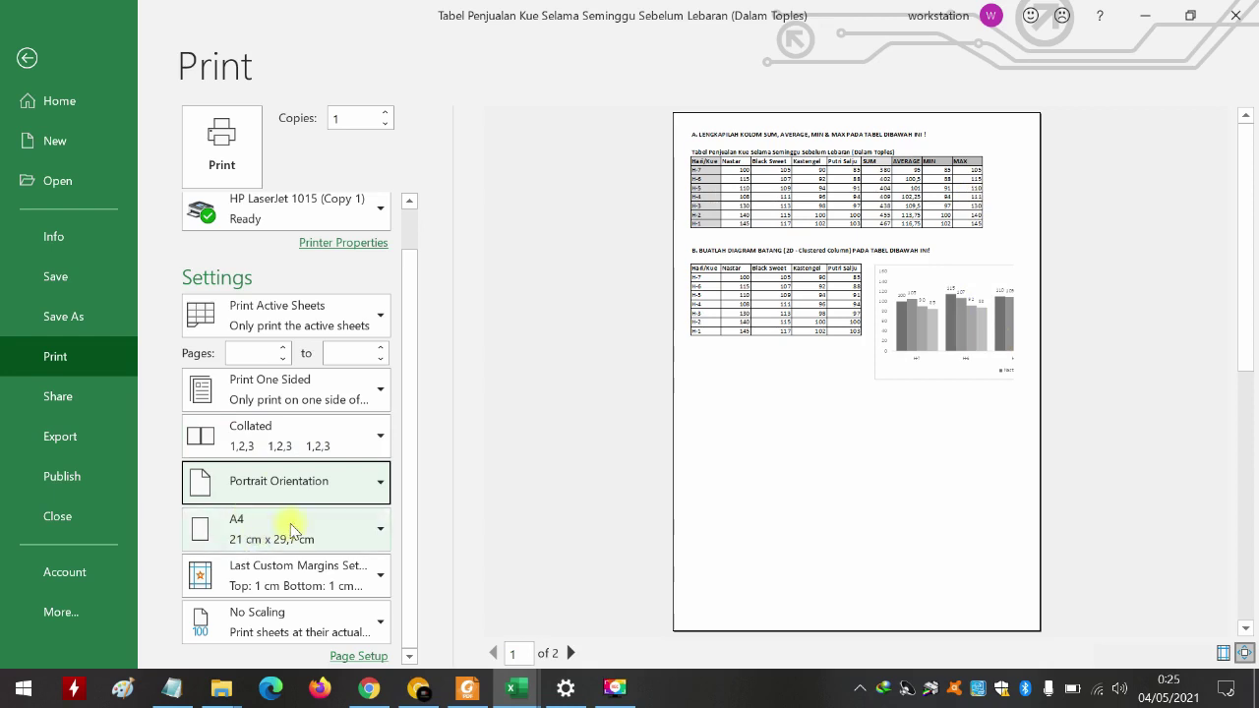
{"action": "left_click", "coordinate": [259, 536]}
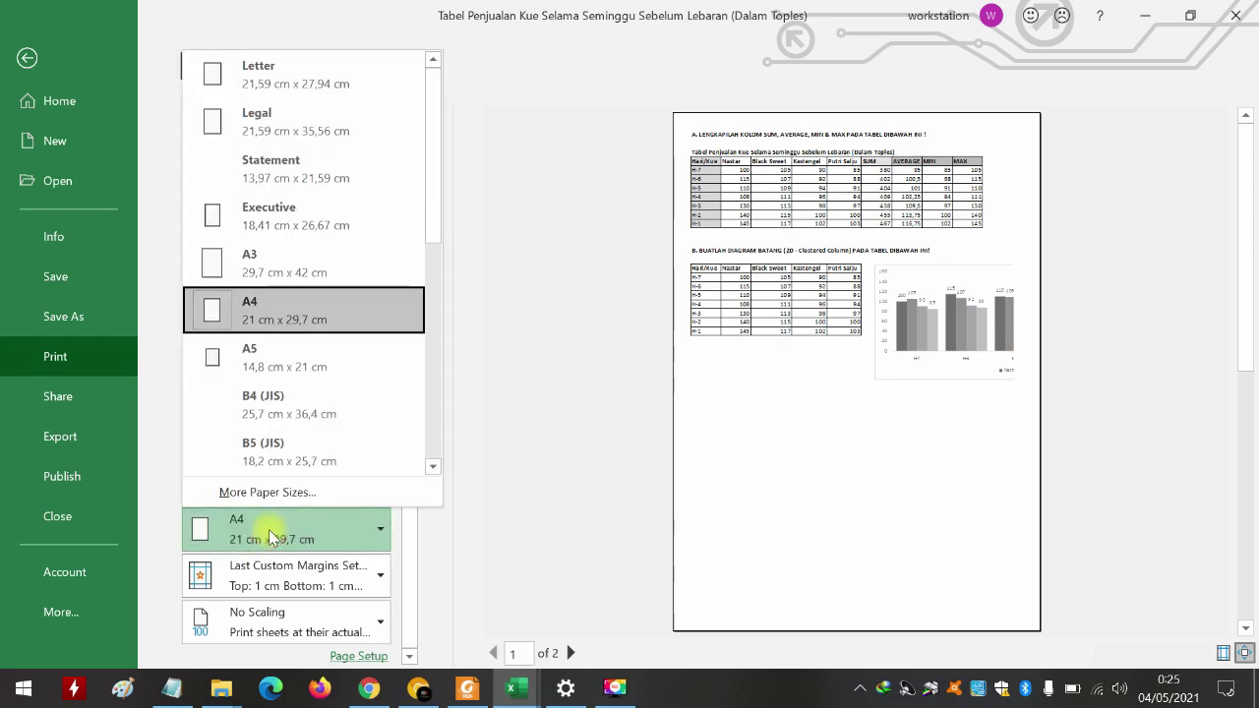
{"action": "left_click", "coordinate": [309, 511]}
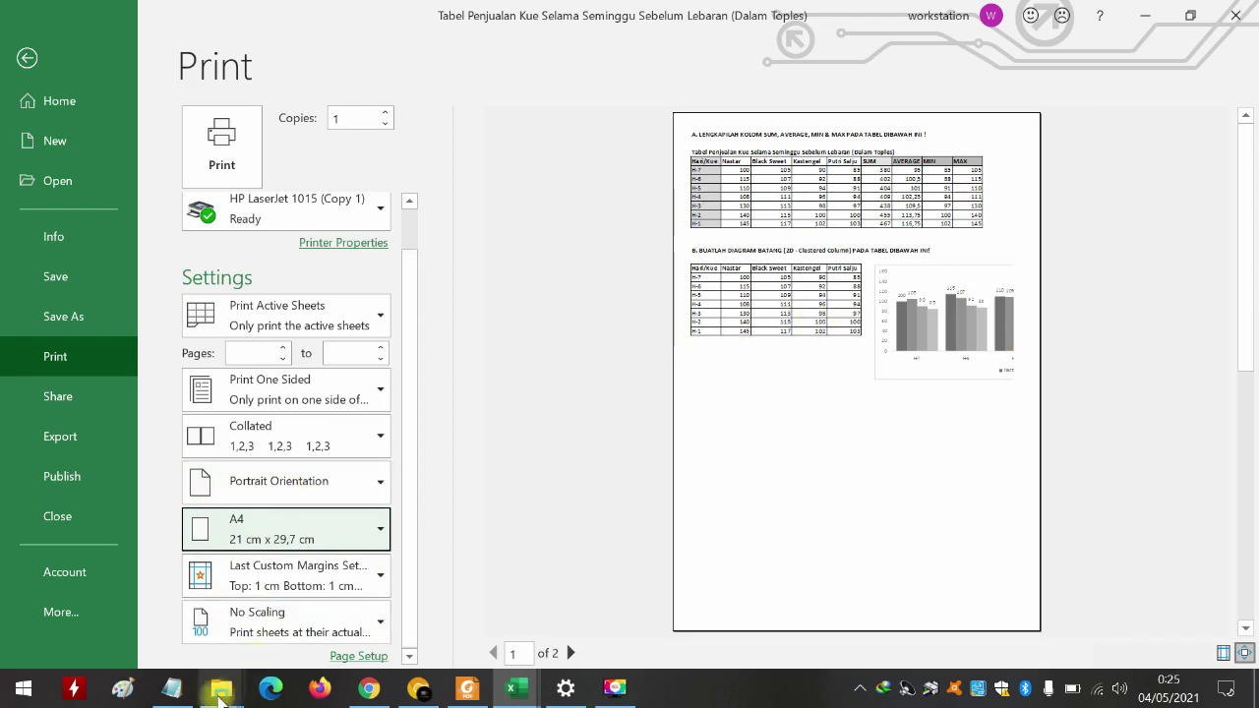
- Check the Notepad notes, return to the Excel print settings and set the scaling to Fit Sheet on One Page
{"action": "left_click", "coordinate": [172, 688]}
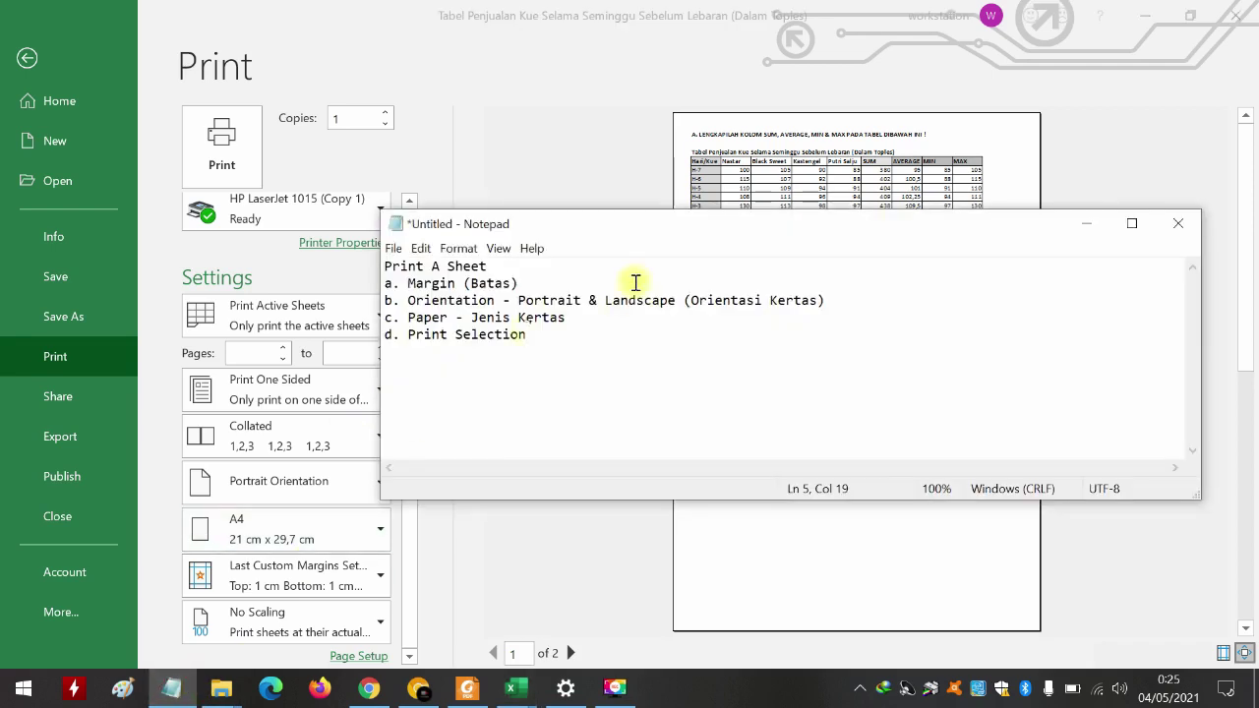
{"action": "left_click", "coordinate": [473, 545]}
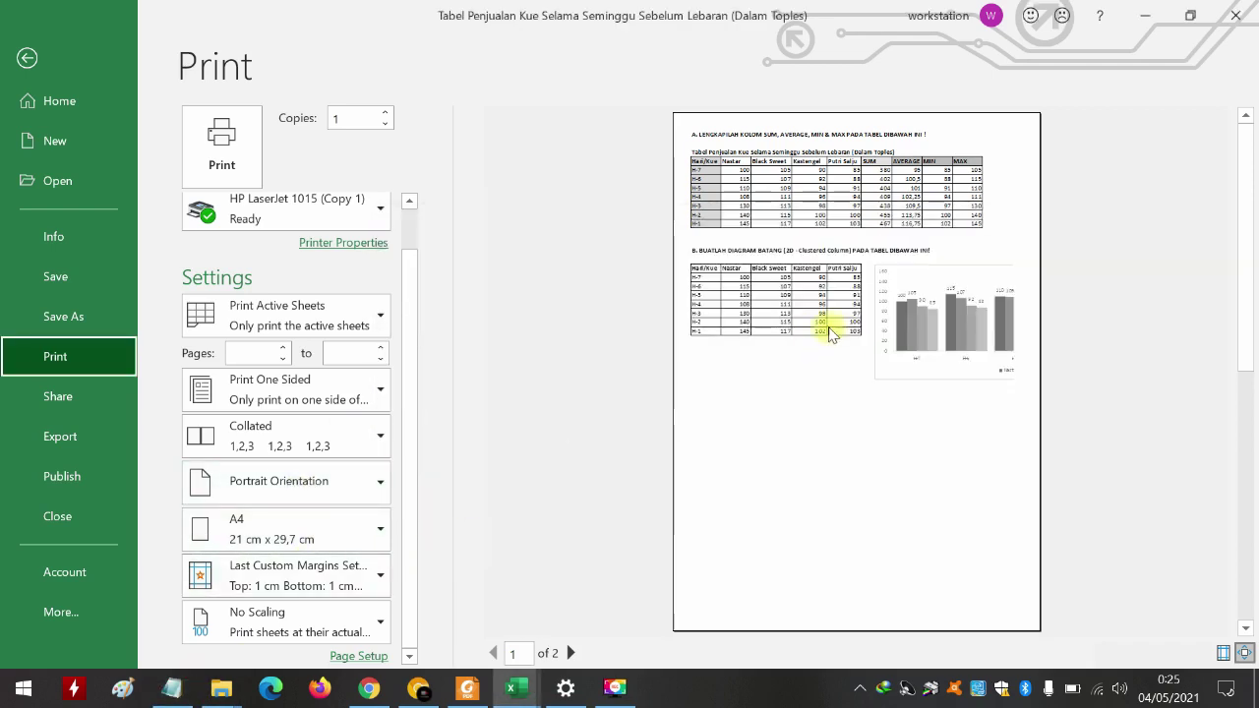
{"action": "left_click", "coordinate": [284, 630]}
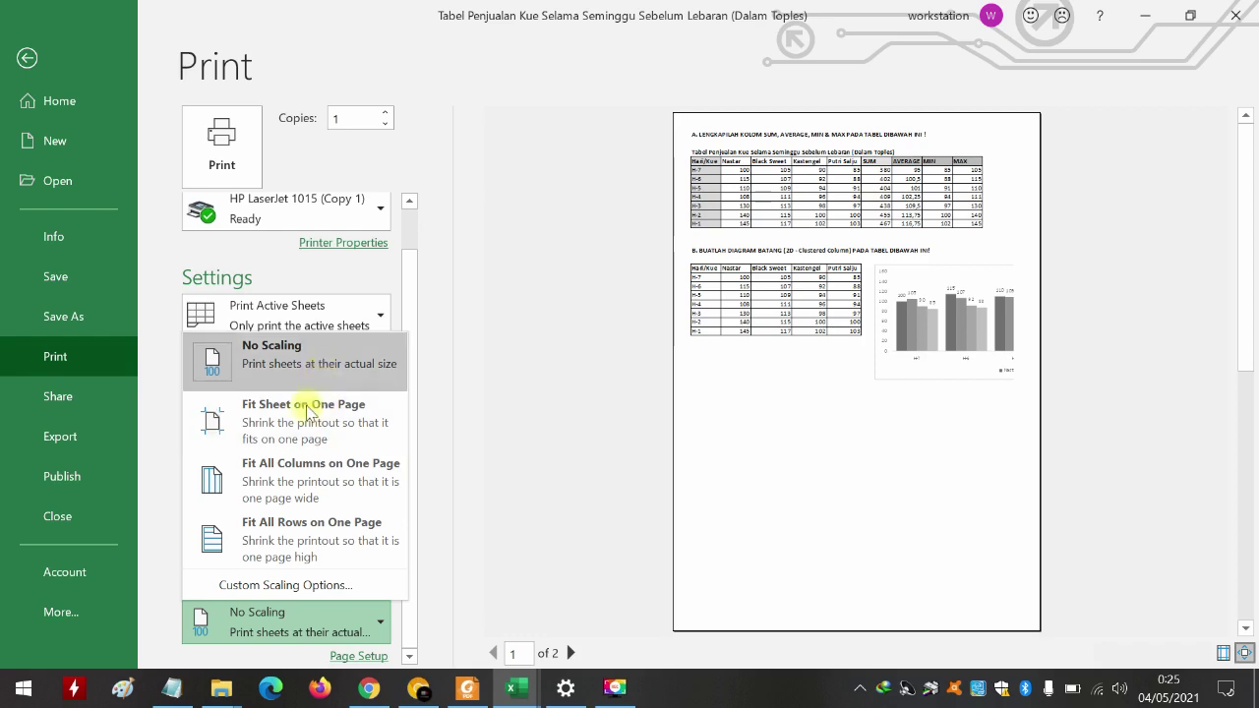
{"action": "key", "text": "Escape"}
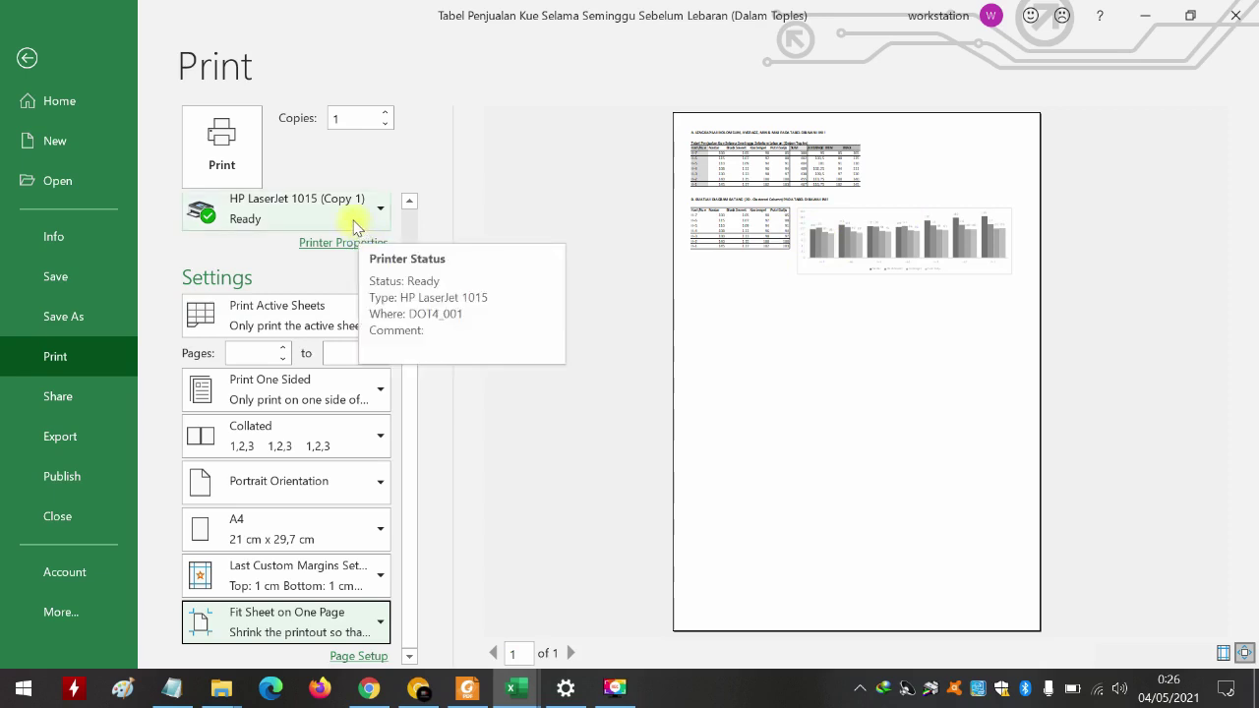
- Look through the available printers, keeping HP LaserJet 1015 (Copy 1), and check the Print Selection topic in the Notepad notes
{"action": "left_click", "coordinate": [266, 213]}
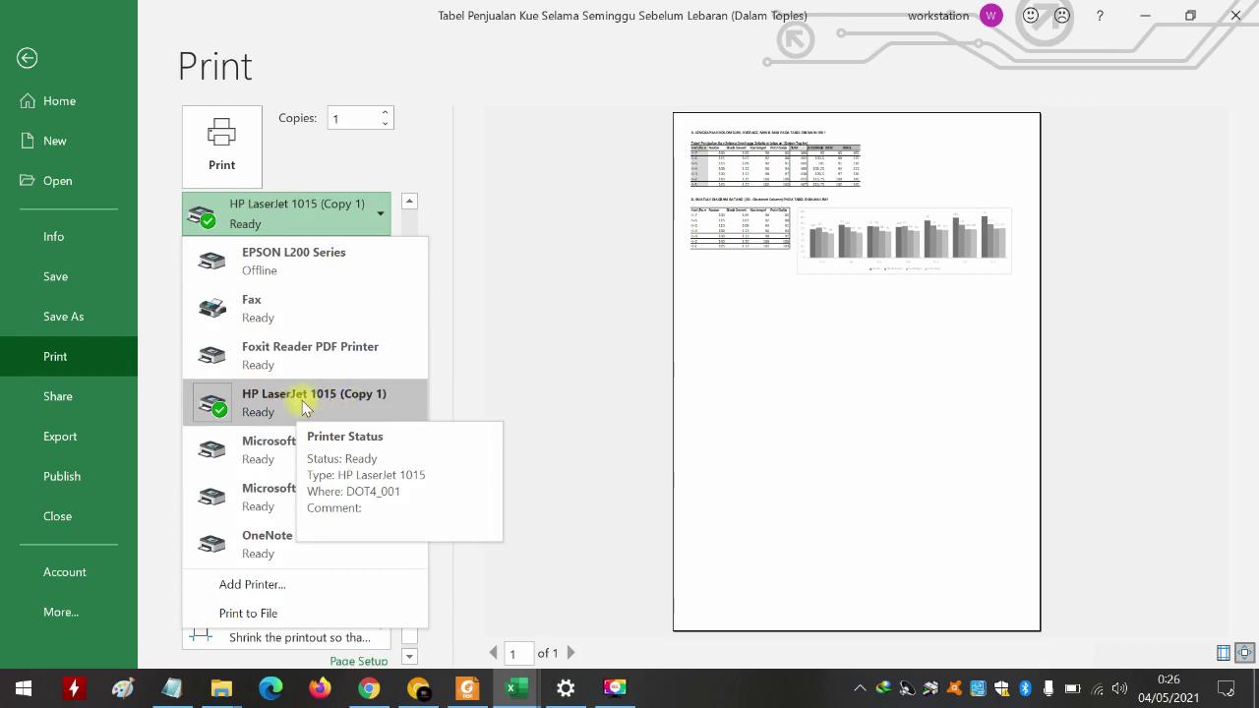
{"action": "left_click", "coordinate": [585, 358]}
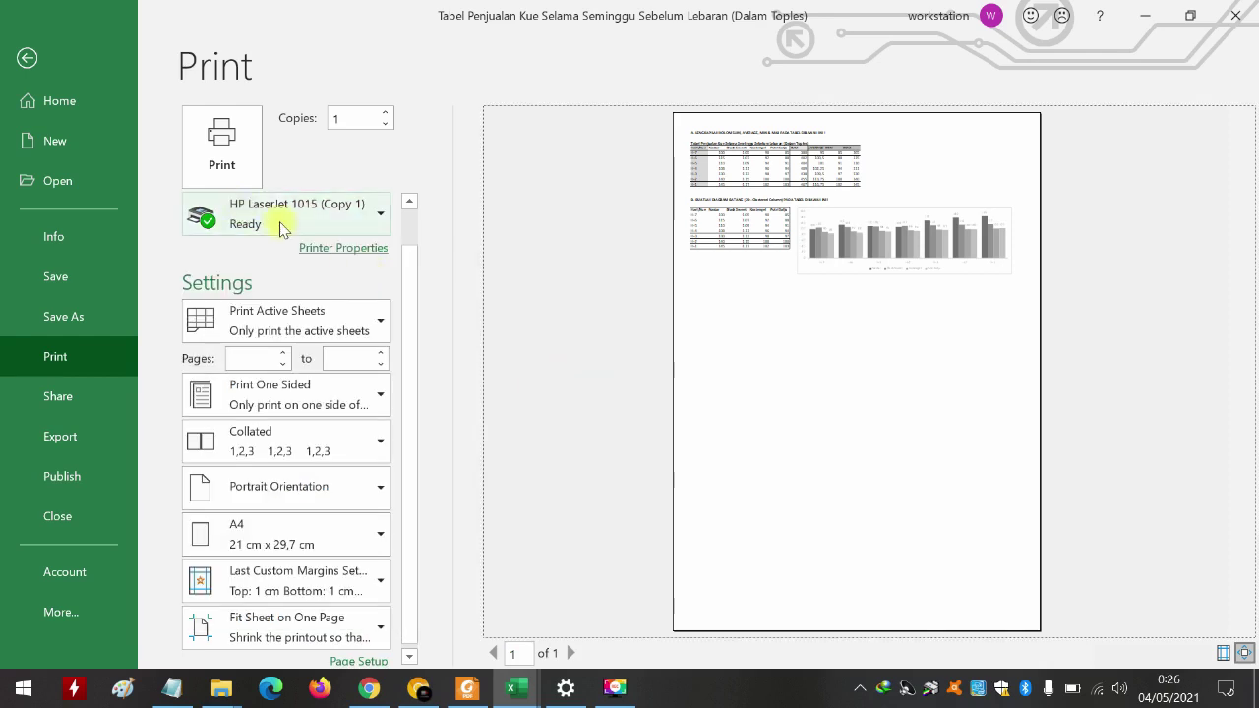
{"action": "left_click", "coordinate": [279, 222]}
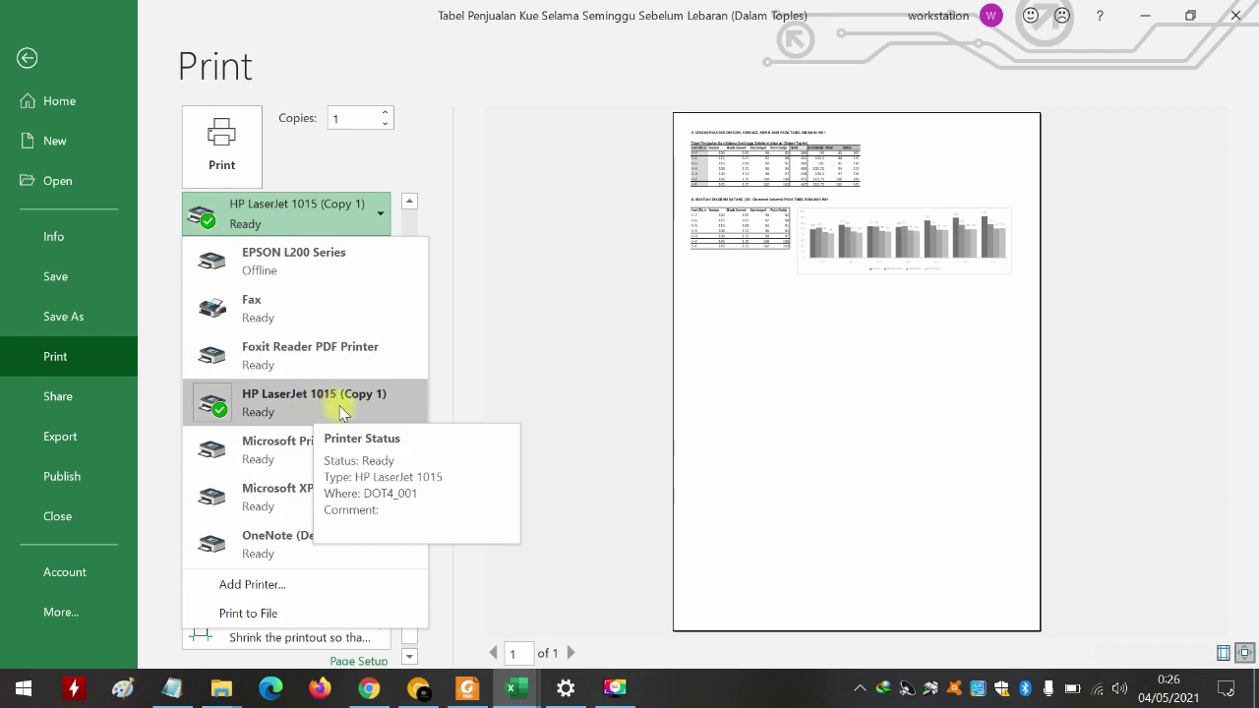
{"action": "left_click", "coordinate": [543, 337]}
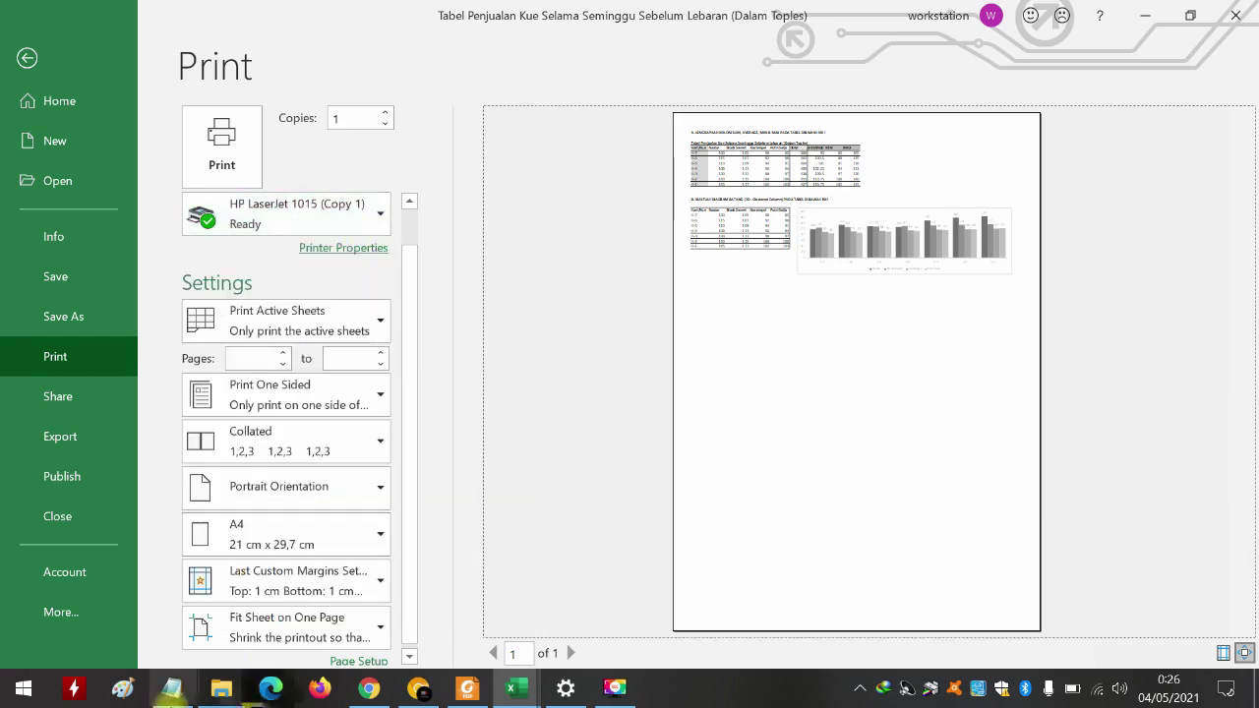
{"action": "left_click", "coordinate": [172, 688]}
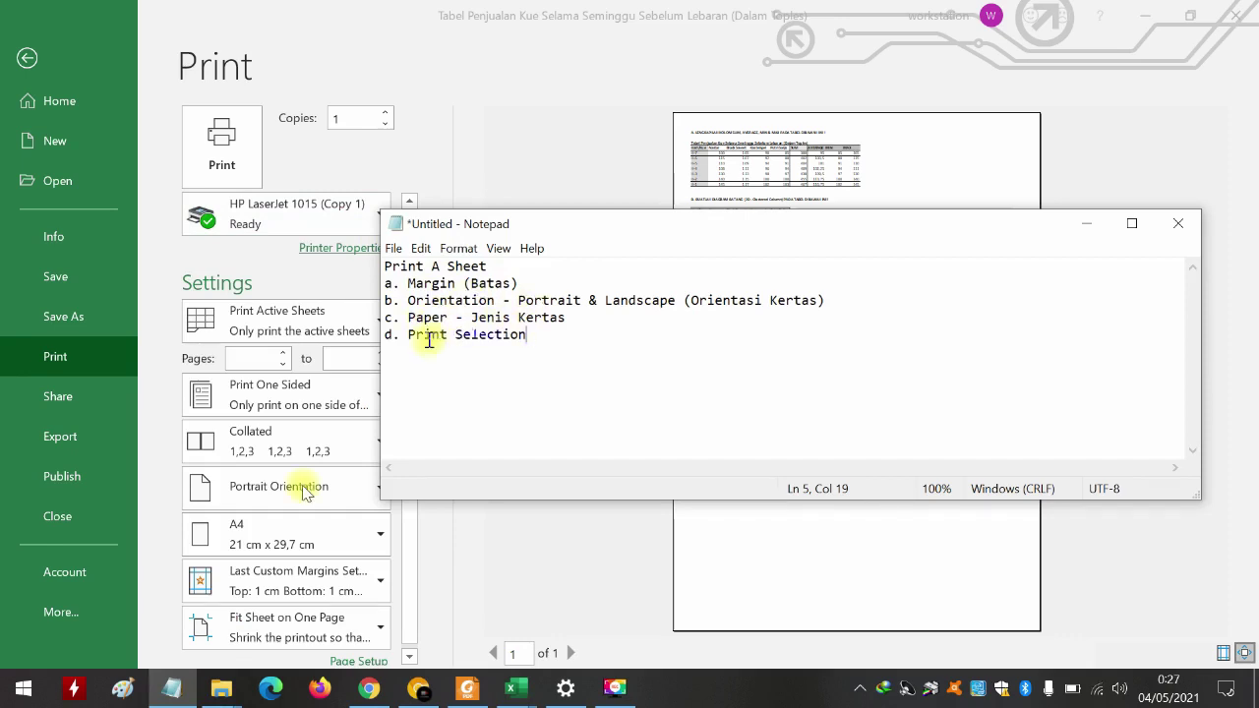
{"action": "left_click", "coordinate": [492, 571]}
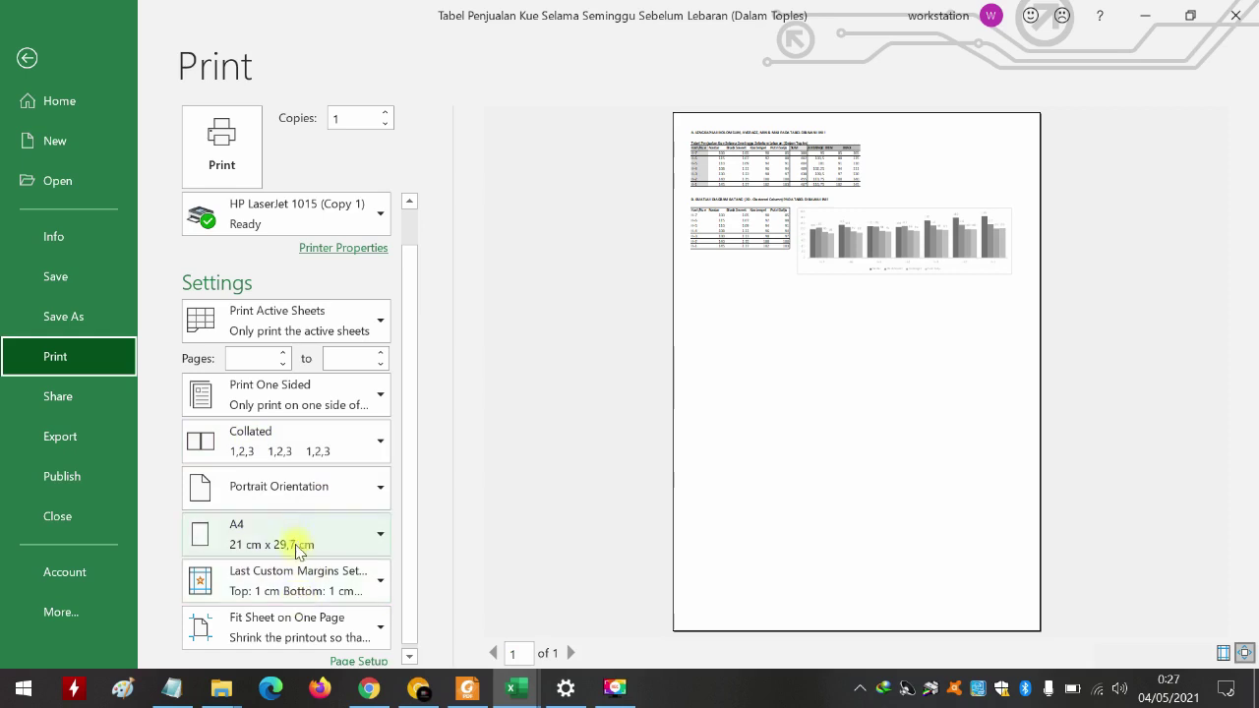
- Set the print scaling to No Scaling and print the active sheet
{"action": "left_click", "coordinate": [295, 630]}
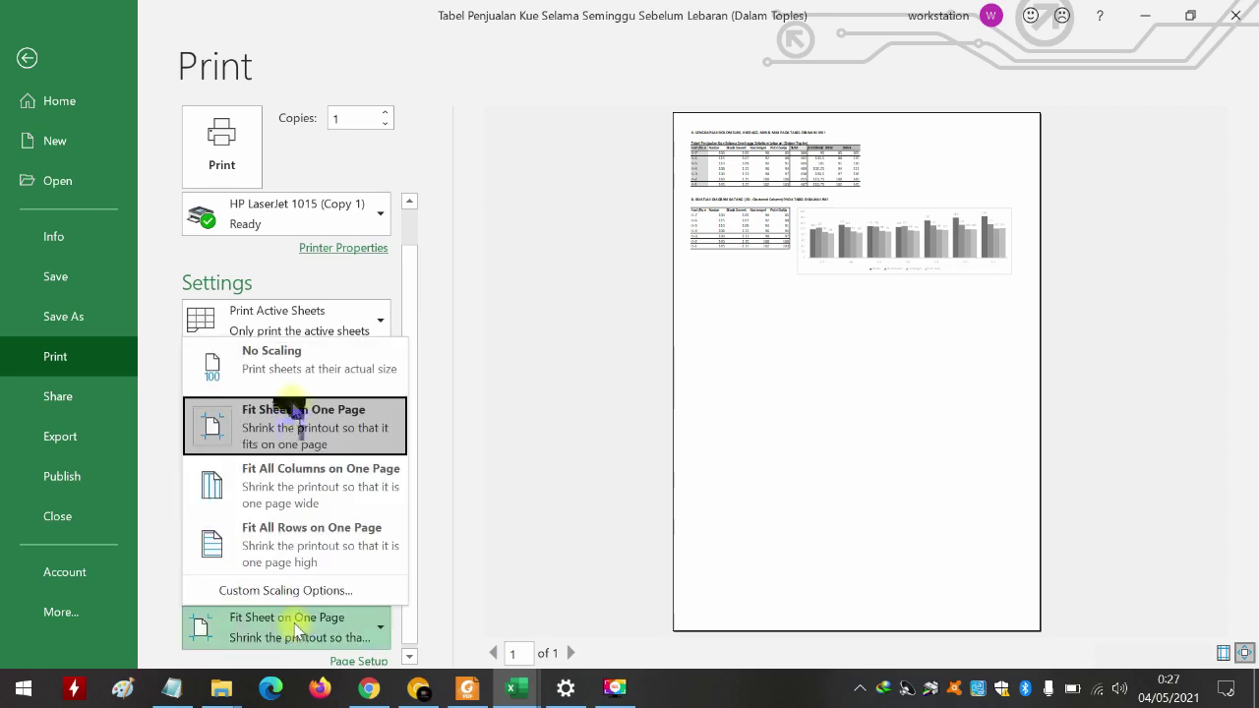
{"action": "left_click", "coordinate": [300, 366]}
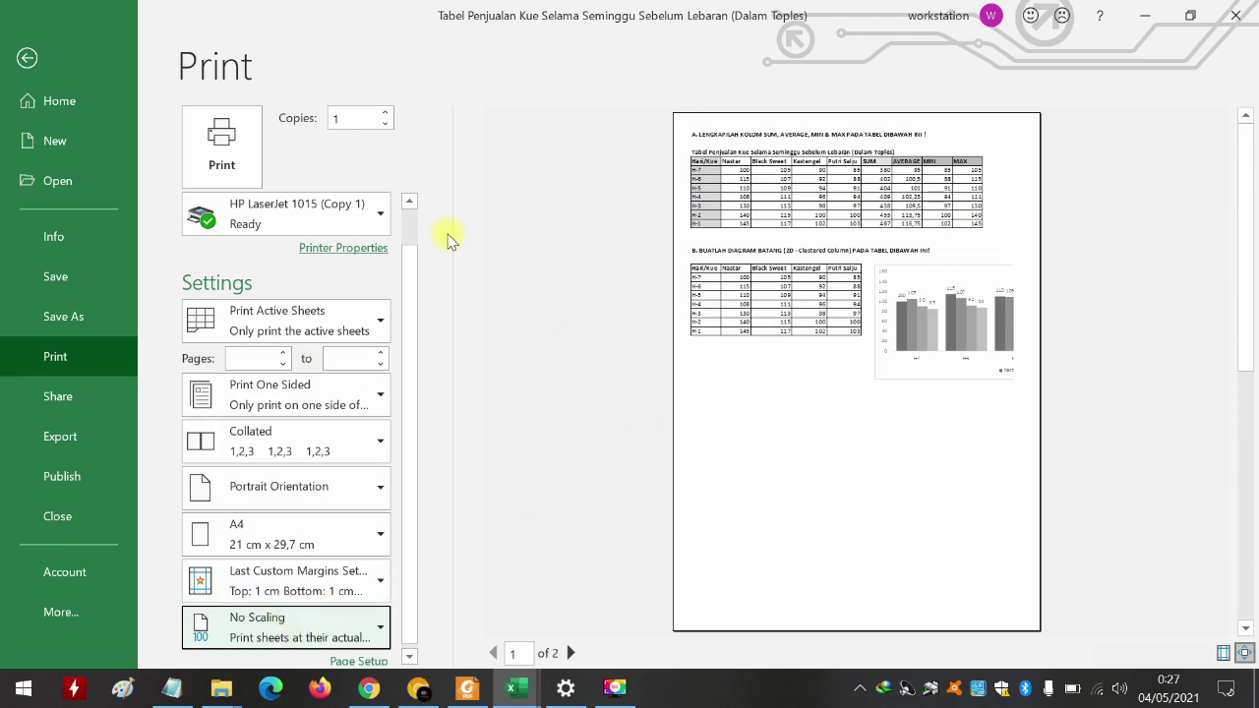
{"action": "left_click", "coordinate": [233, 172]}
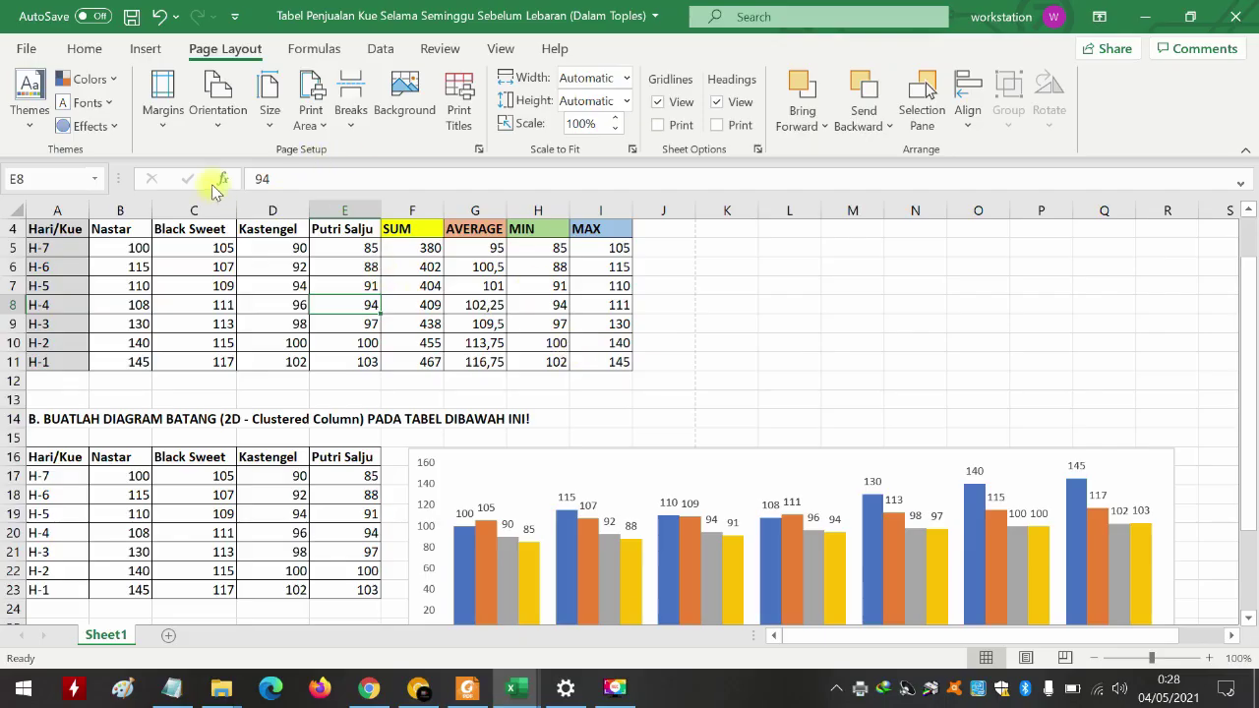
- Reopen the print settings, set the scaling to Fit Sheet on One Page and print the active sheet
{"action": "left_click", "coordinate": [26, 48]}
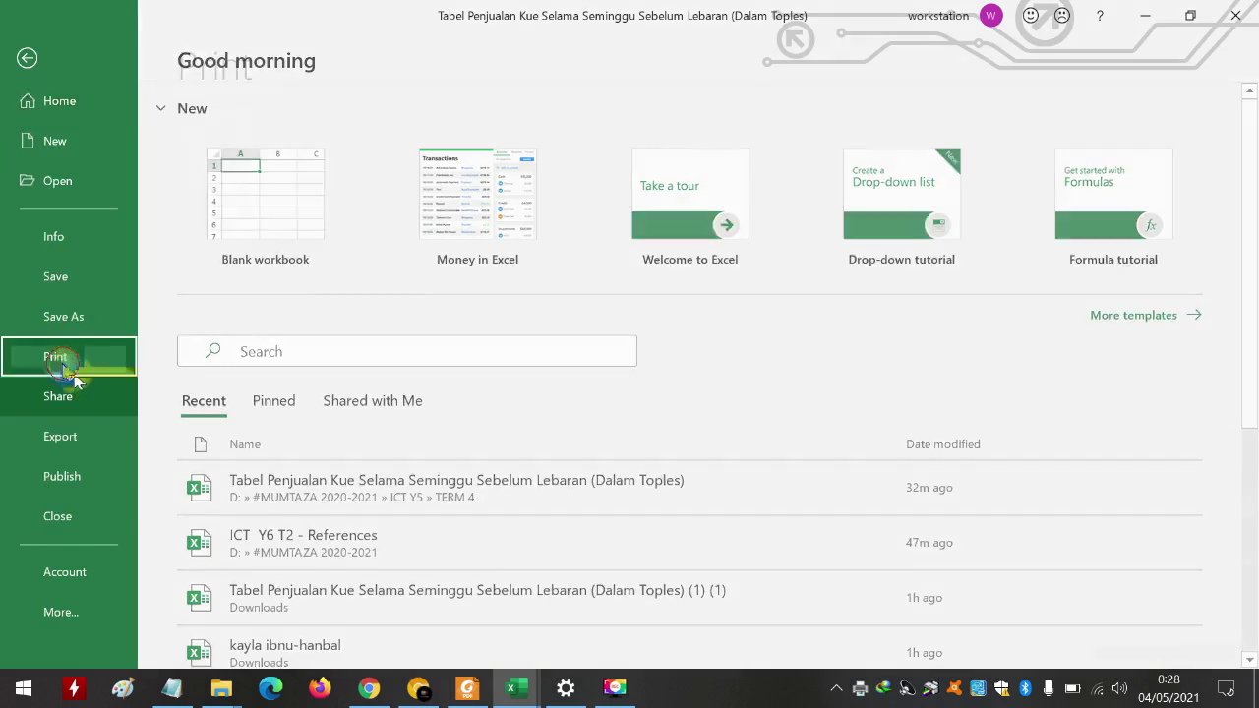
{"action": "left_click", "coordinate": [84, 358]}
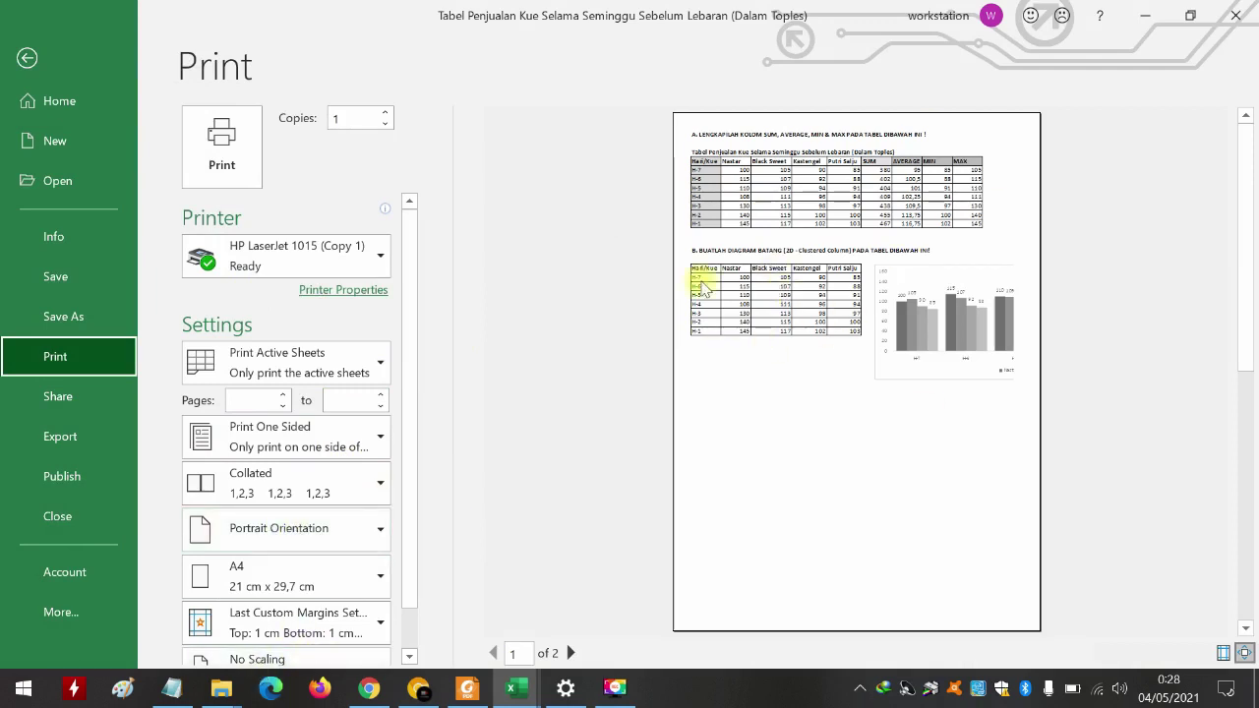
{"action": "scroll", "coordinate": [409, 615], "scroll_direction": "down", "scroll_amount": 1}
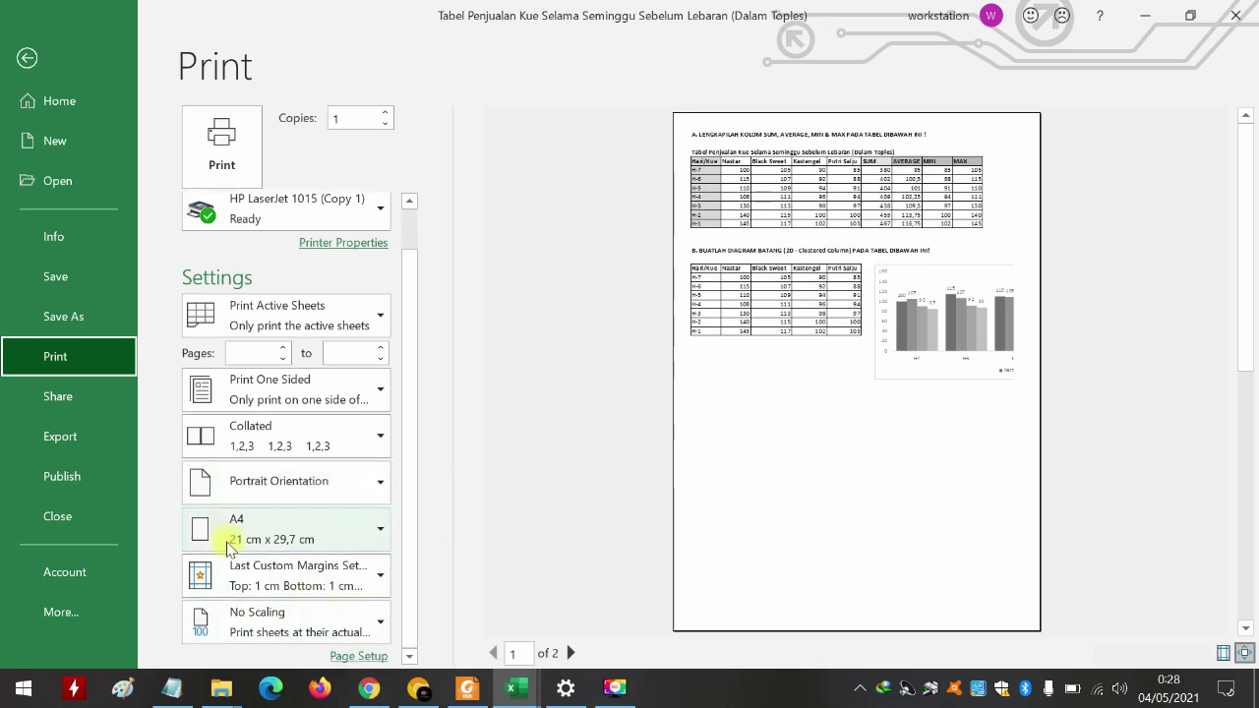
{"action": "left_click", "coordinate": [268, 630]}
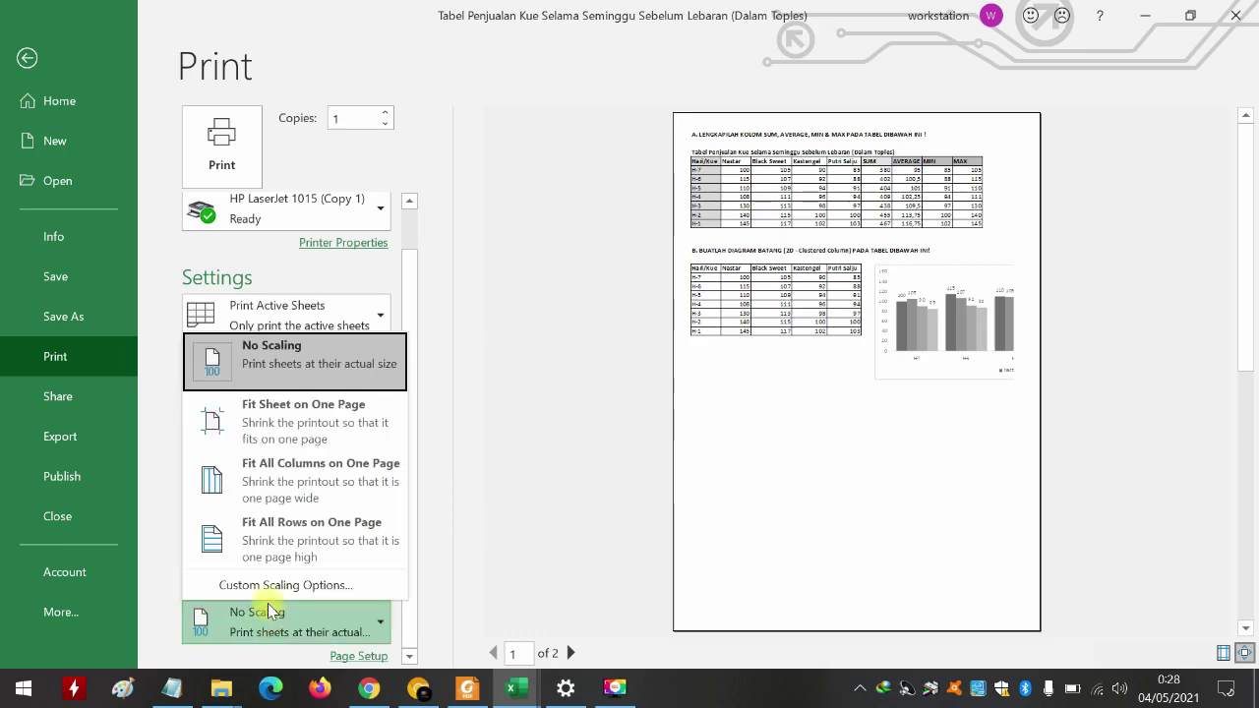
{"action": "left_click", "coordinate": [298, 433]}
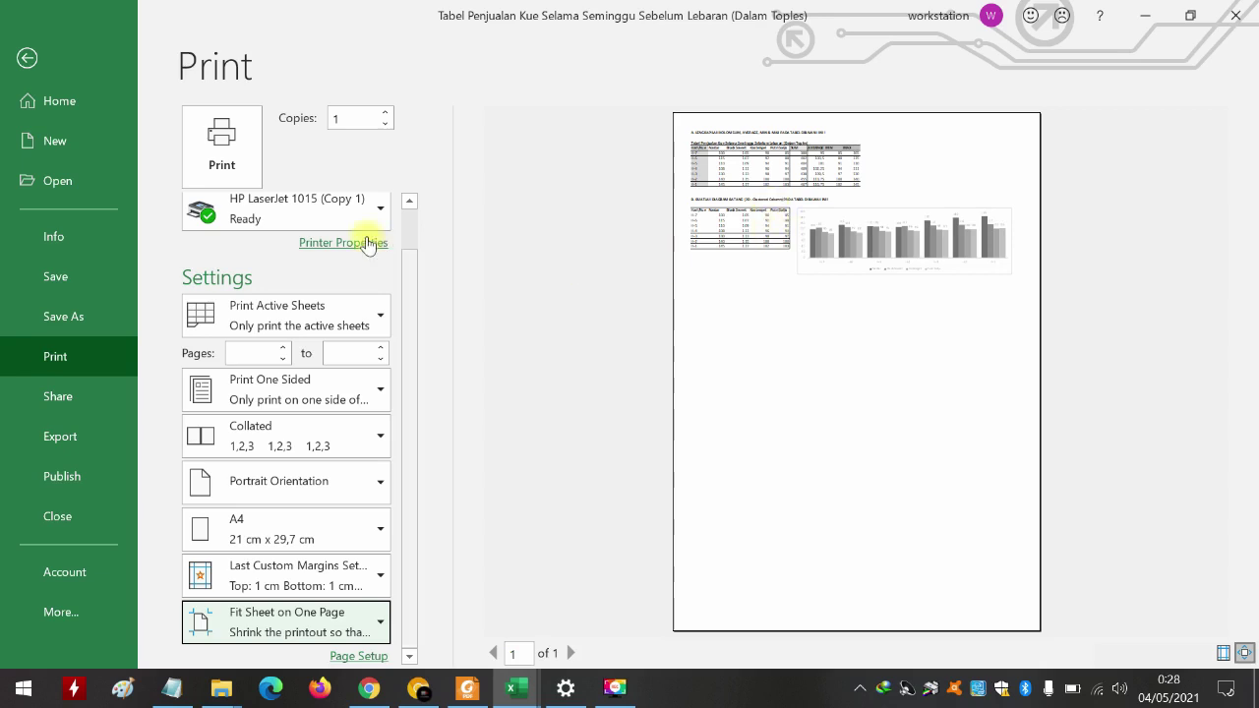
{"action": "left_click", "coordinate": [231, 162]}
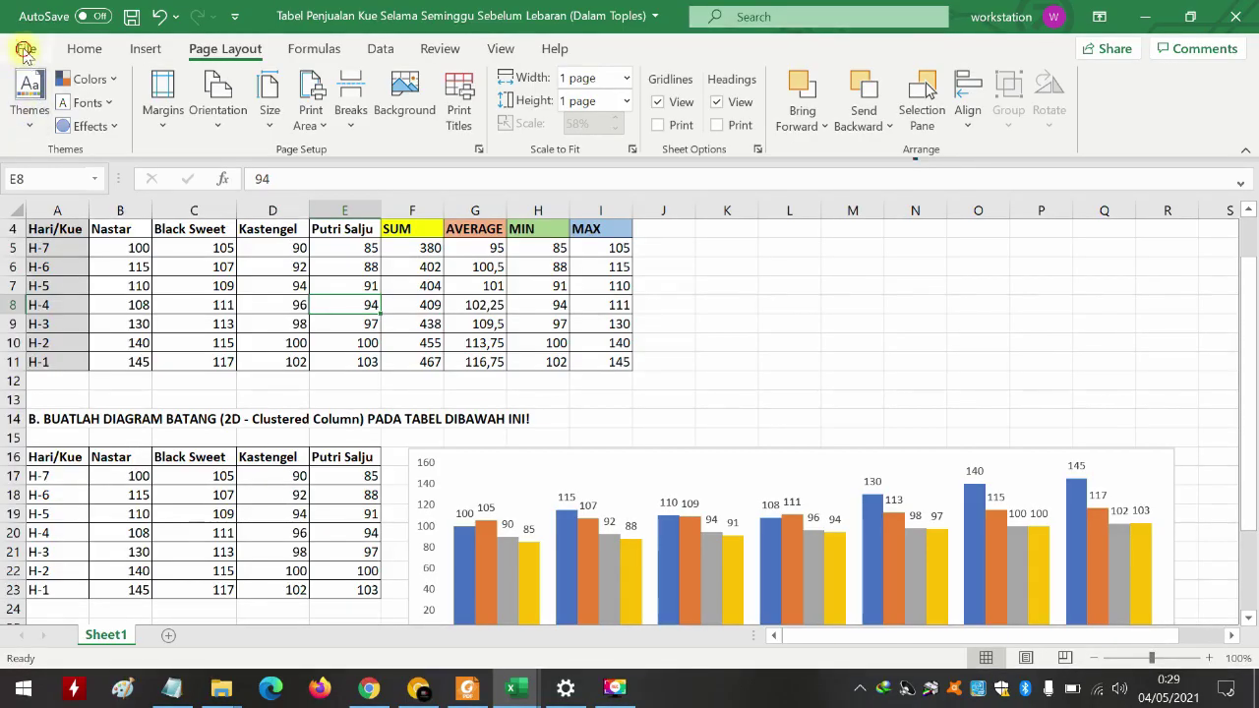
- Return to the worksheet's print settings and set the page orientation to Landscape
{"action": "left_click", "coordinate": [22, 52]}
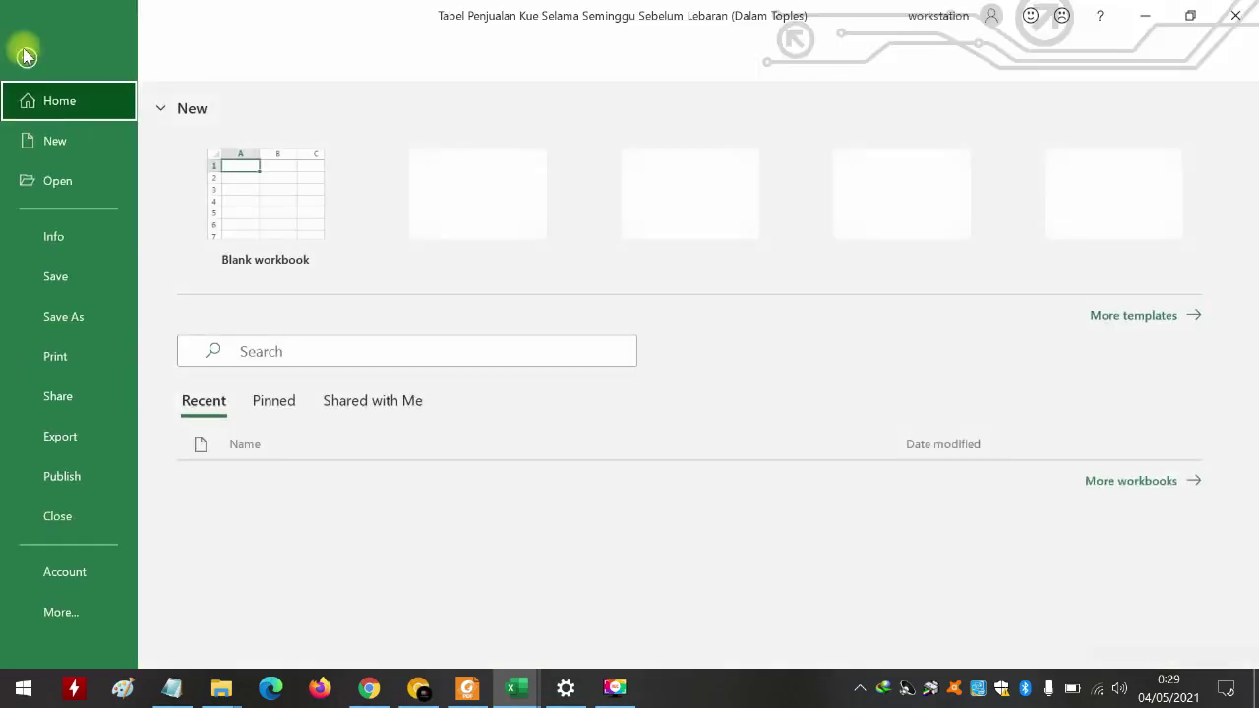
{"action": "left_click", "coordinate": [77, 356]}
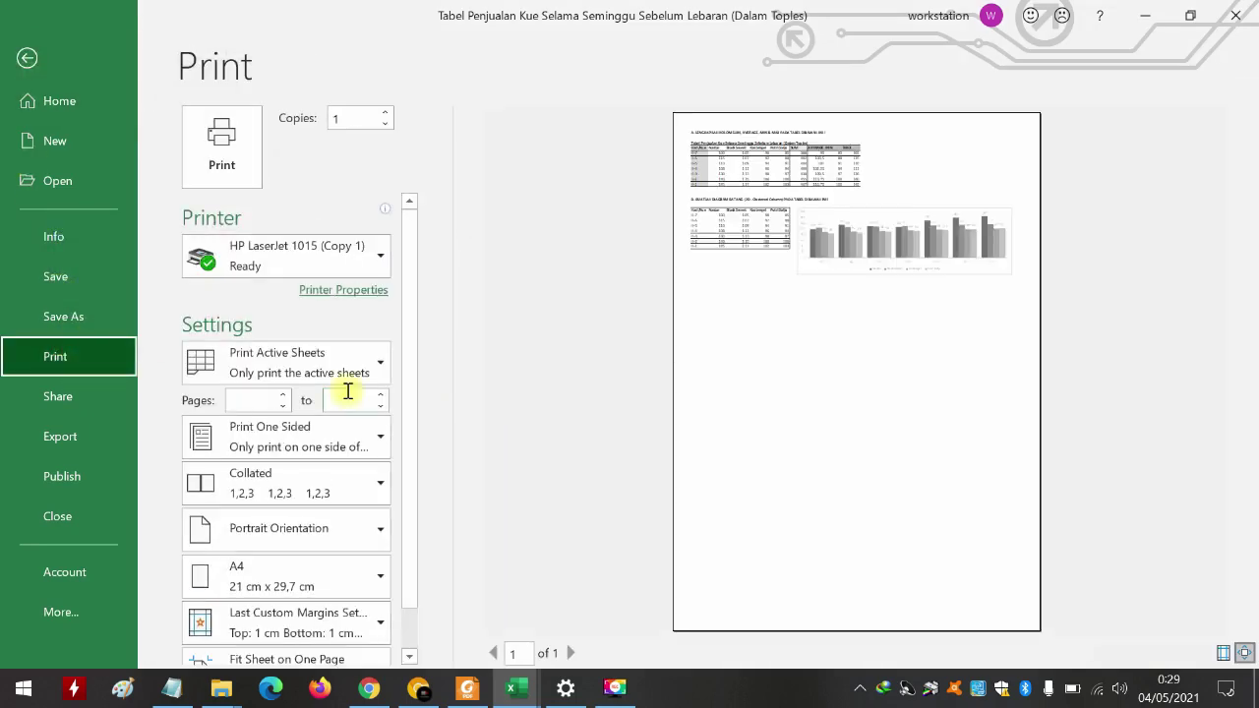
{"action": "left_click", "coordinate": [328, 539]}
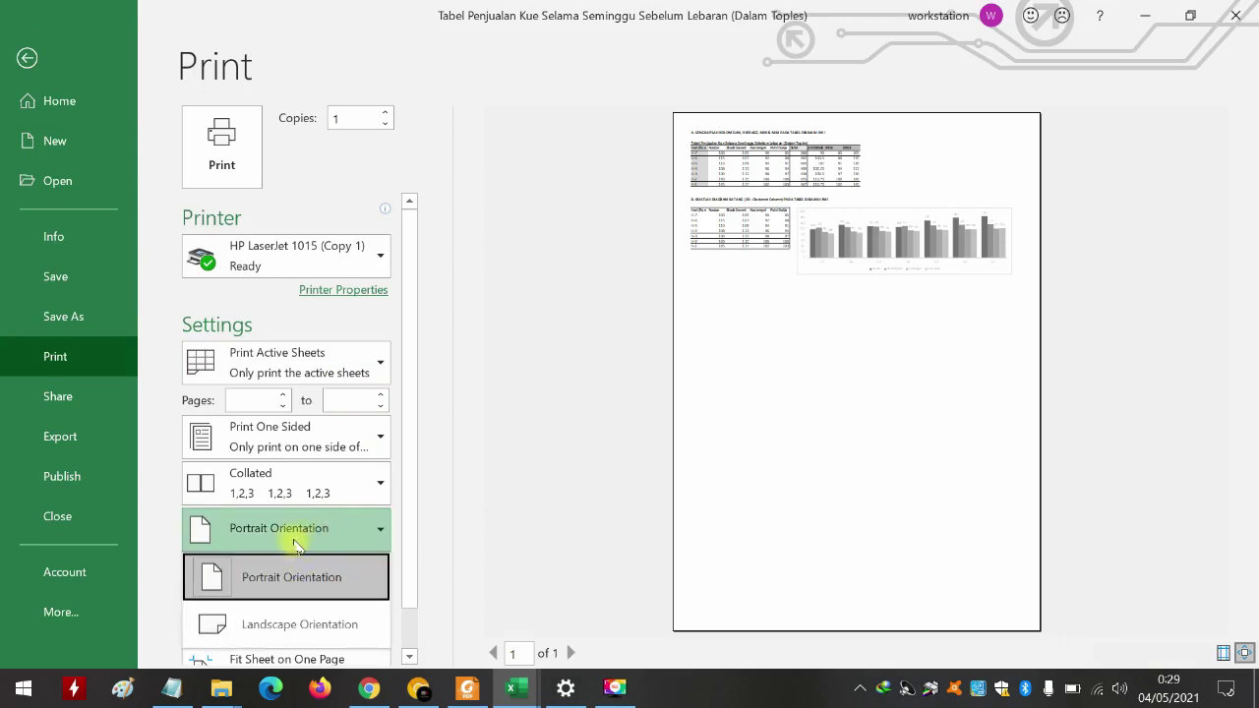
{"action": "left_click", "coordinate": [276, 625]}
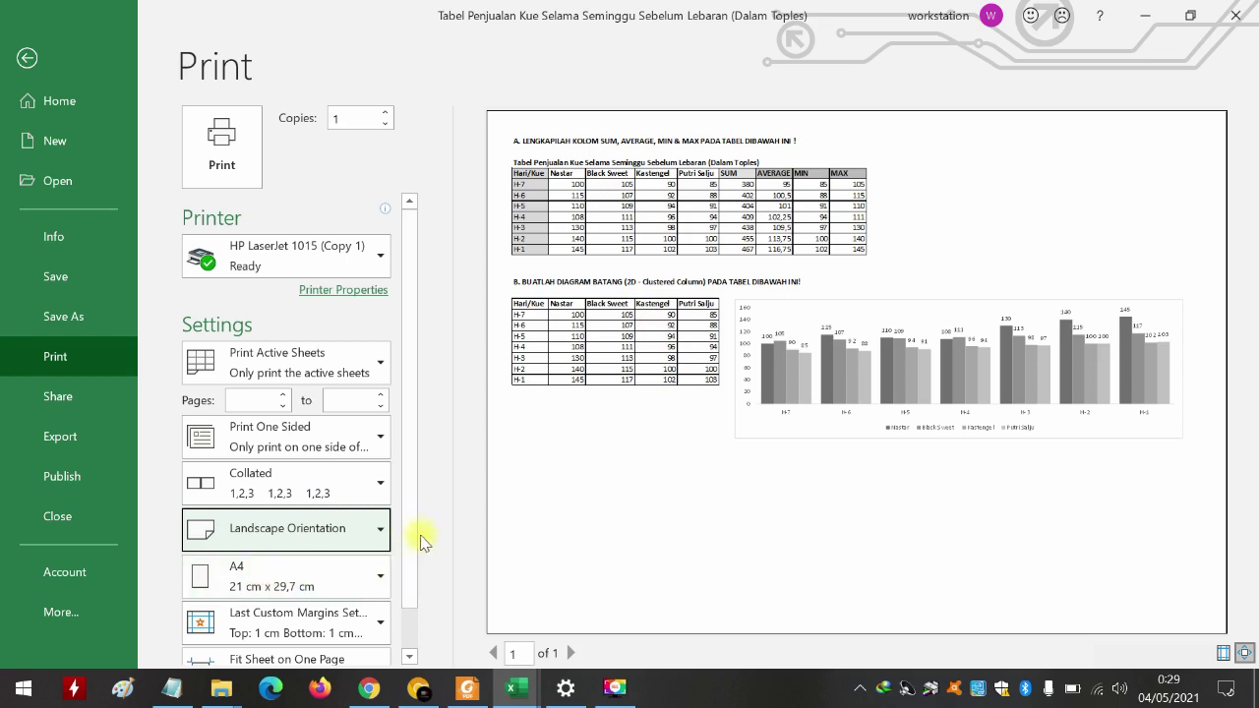
- Try the No Scaling option on the landscape page and check both pages of the print preview
{"action": "scroll", "coordinate": [416, 535], "scroll_direction": "down", "scroll_amount": 1}
{"action": "left_click", "coordinate": [268, 630]}
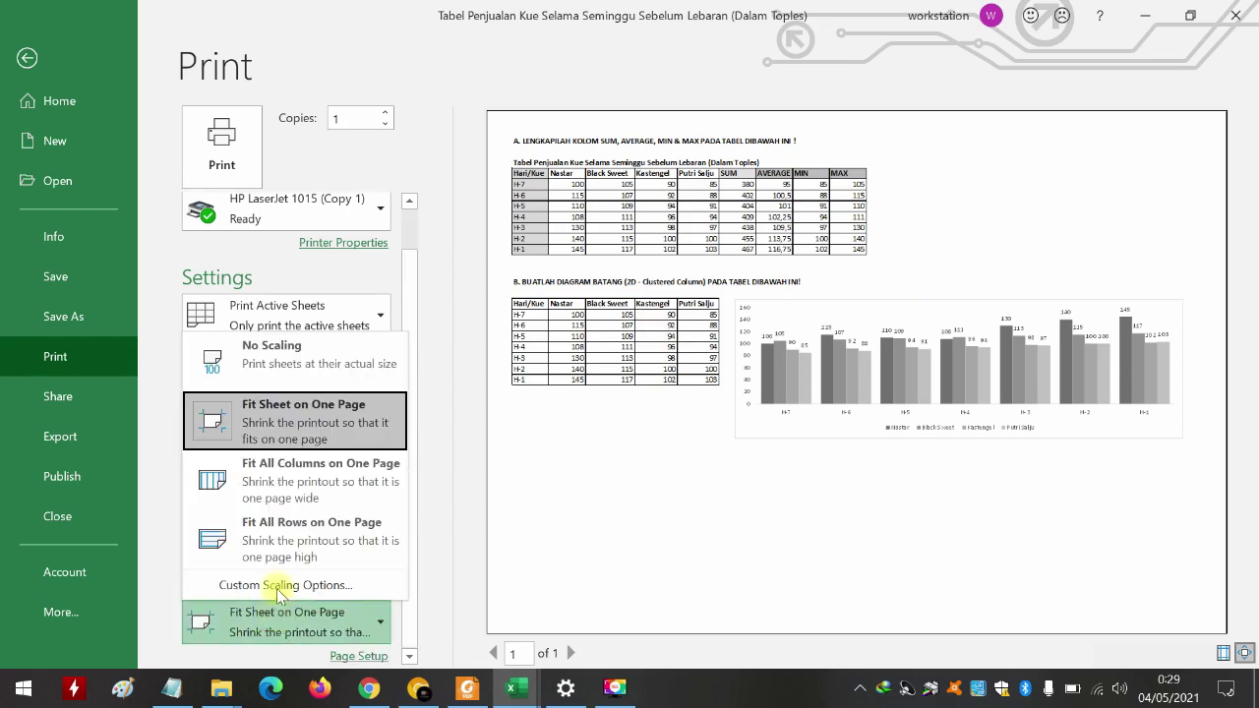
{"action": "left_click", "coordinate": [299, 358]}
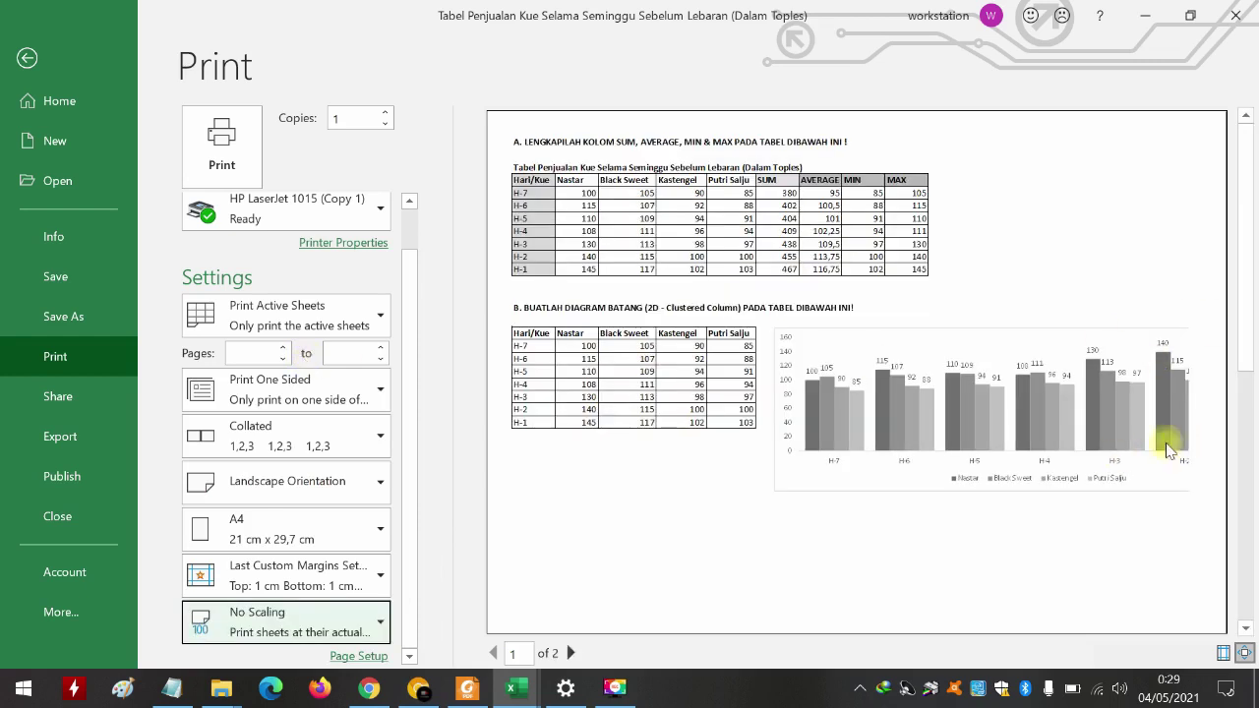
{"action": "left_click", "coordinate": [571, 654]}
{"action": "left_click", "coordinate": [493, 653]}
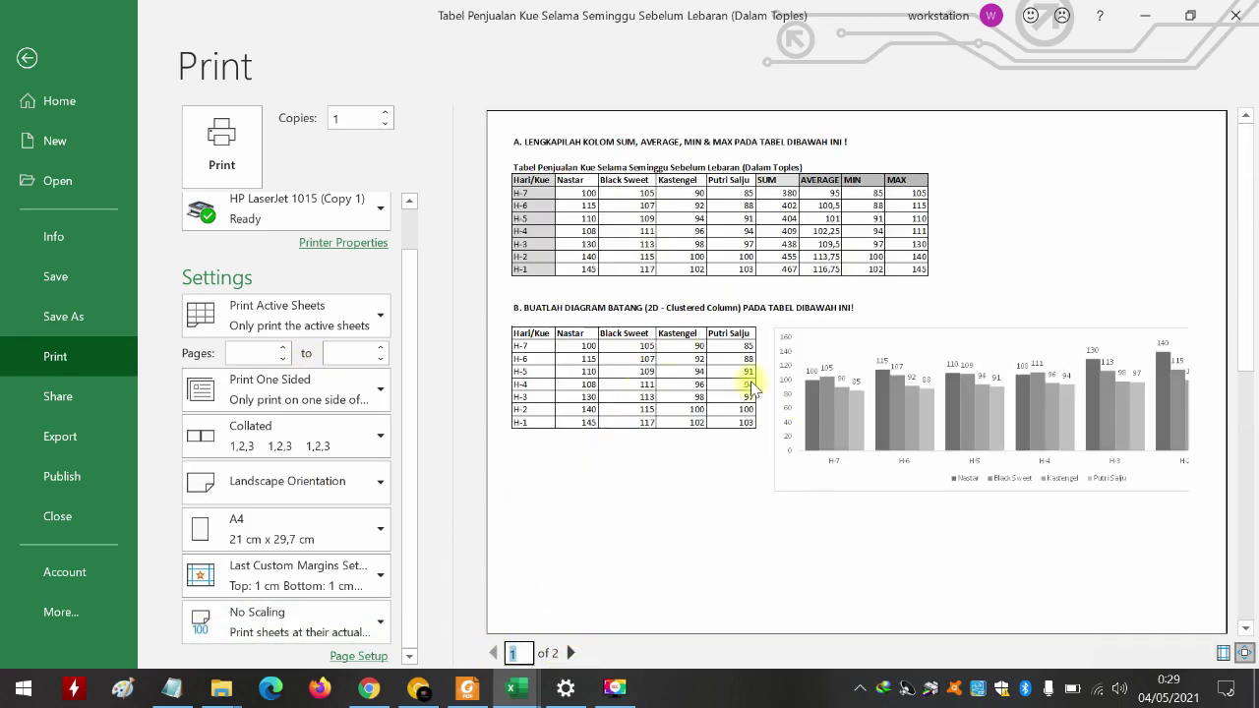
- Set the landscape sheet's scaling to Fit Sheet on One Page and print it
{"action": "left_click", "coordinate": [285, 620]}
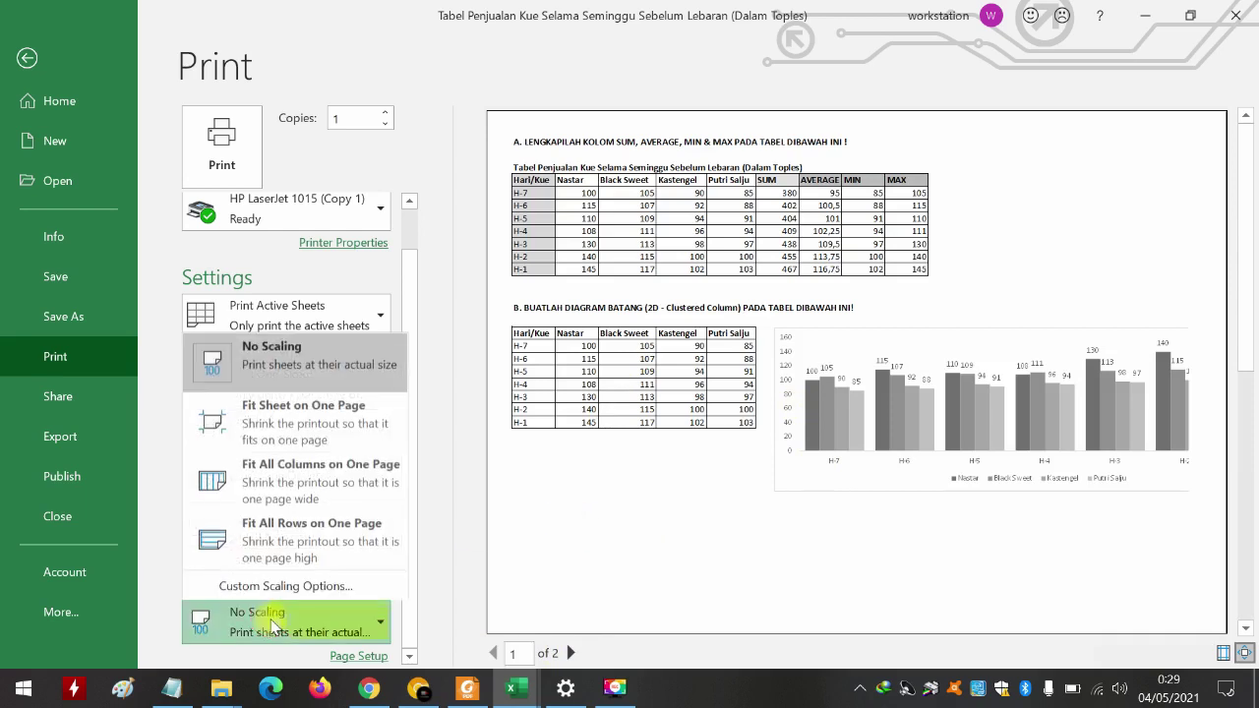
{"action": "left_click", "coordinate": [304, 425]}
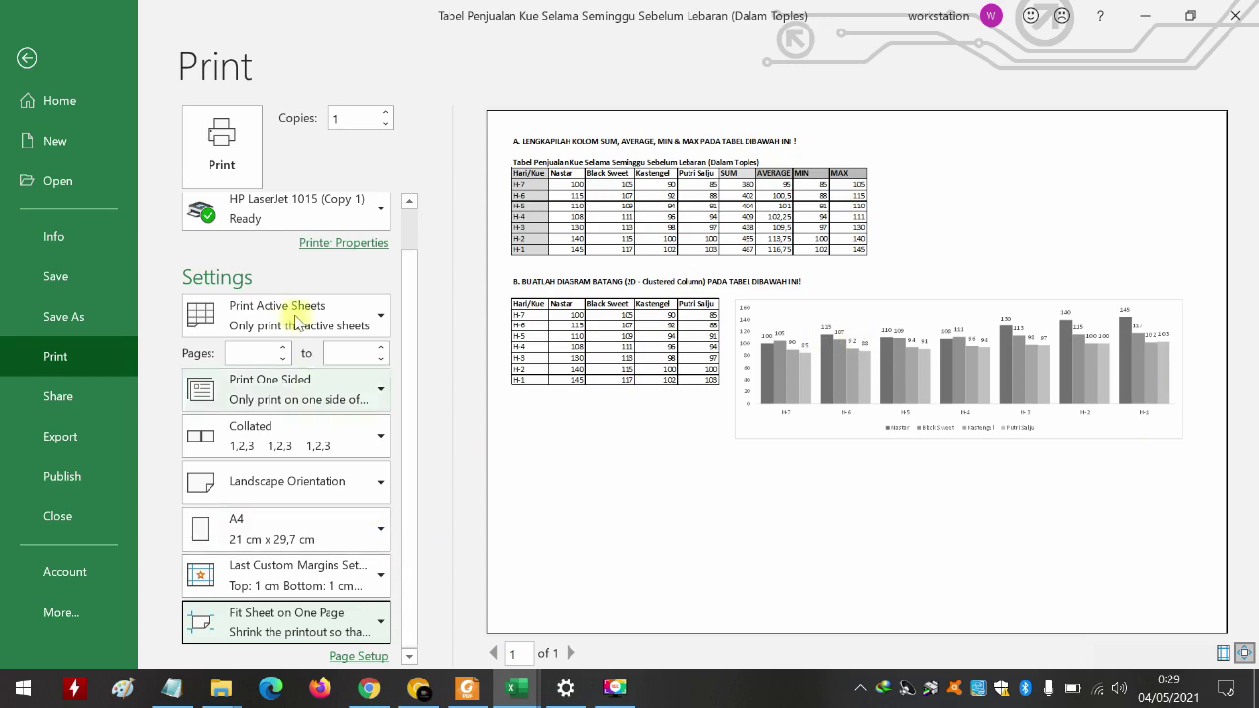
{"action": "left_click", "coordinate": [221, 147]}
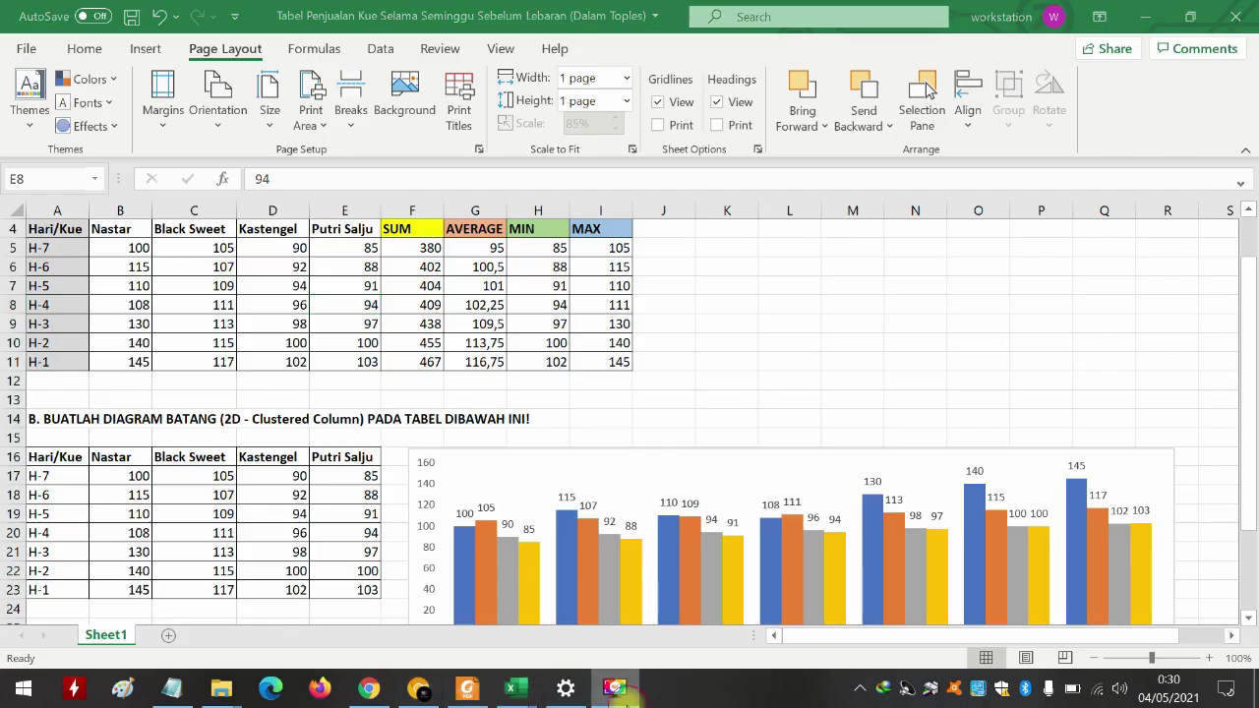
- Open the print settings again and set the scaling to Fit All Columns on One Page
{"action": "left_click", "coordinate": [715, 319]}
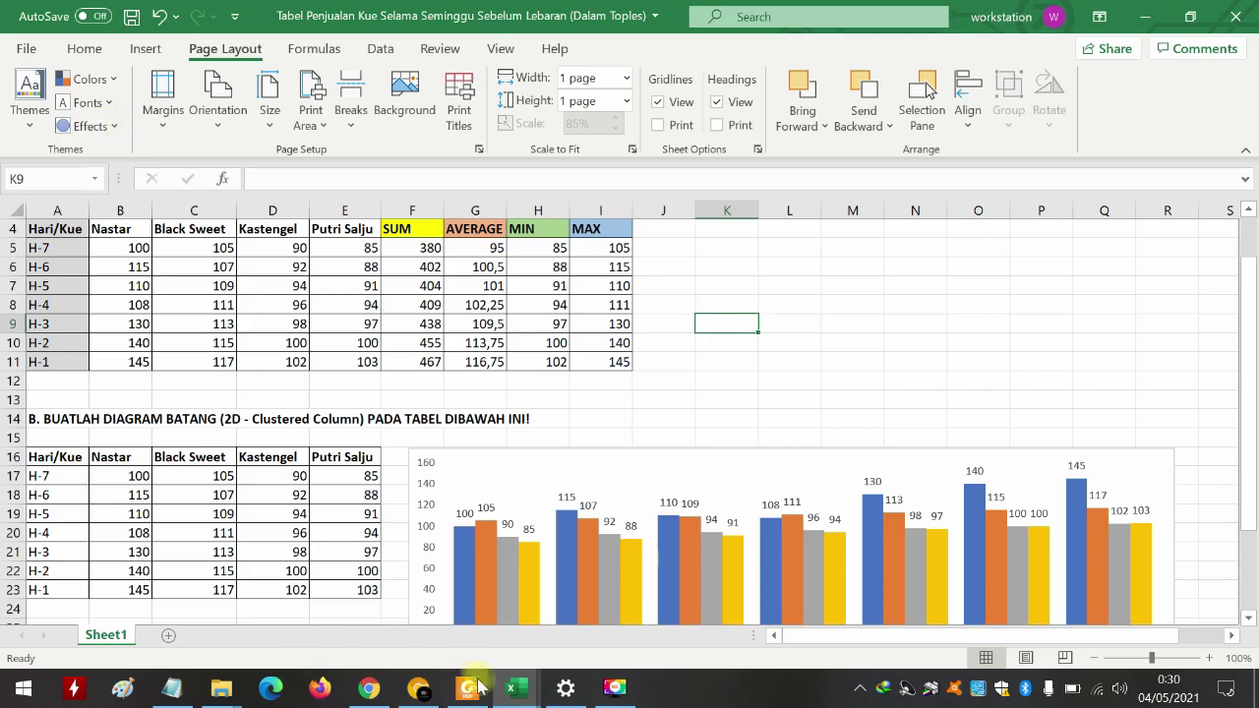
{"action": "left_click", "coordinate": [28, 49]}
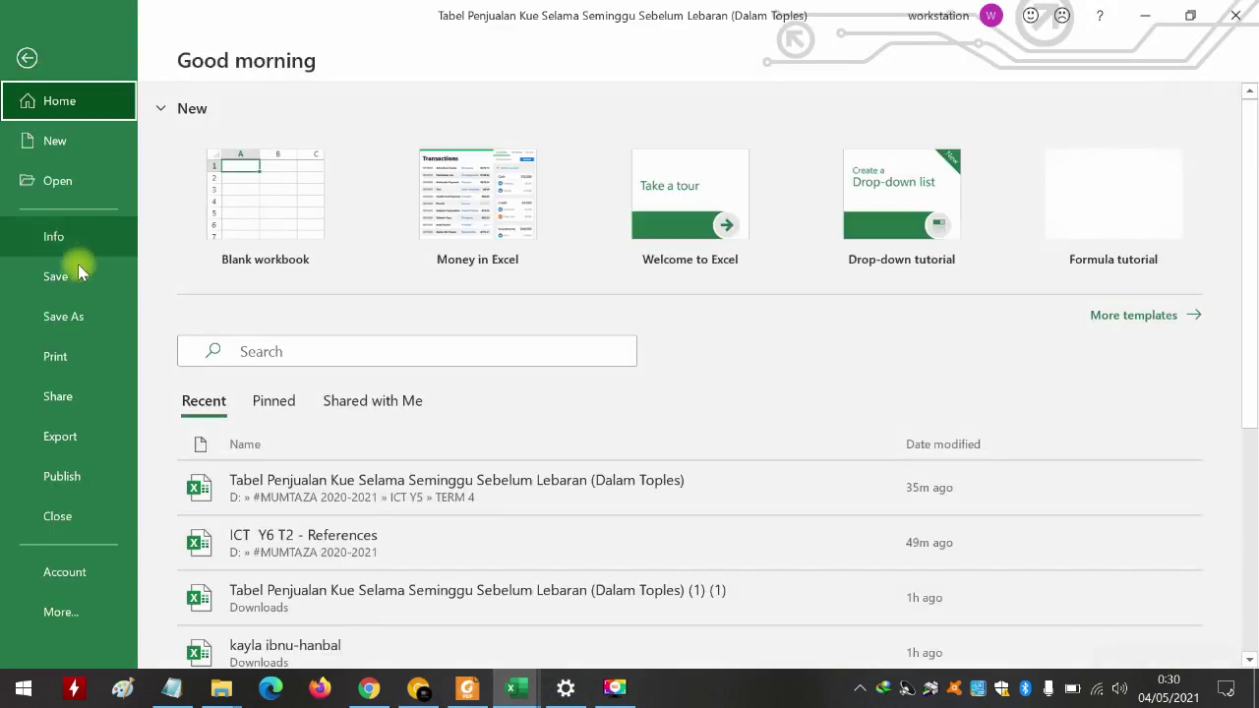
{"action": "left_click", "coordinate": [59, 354]}
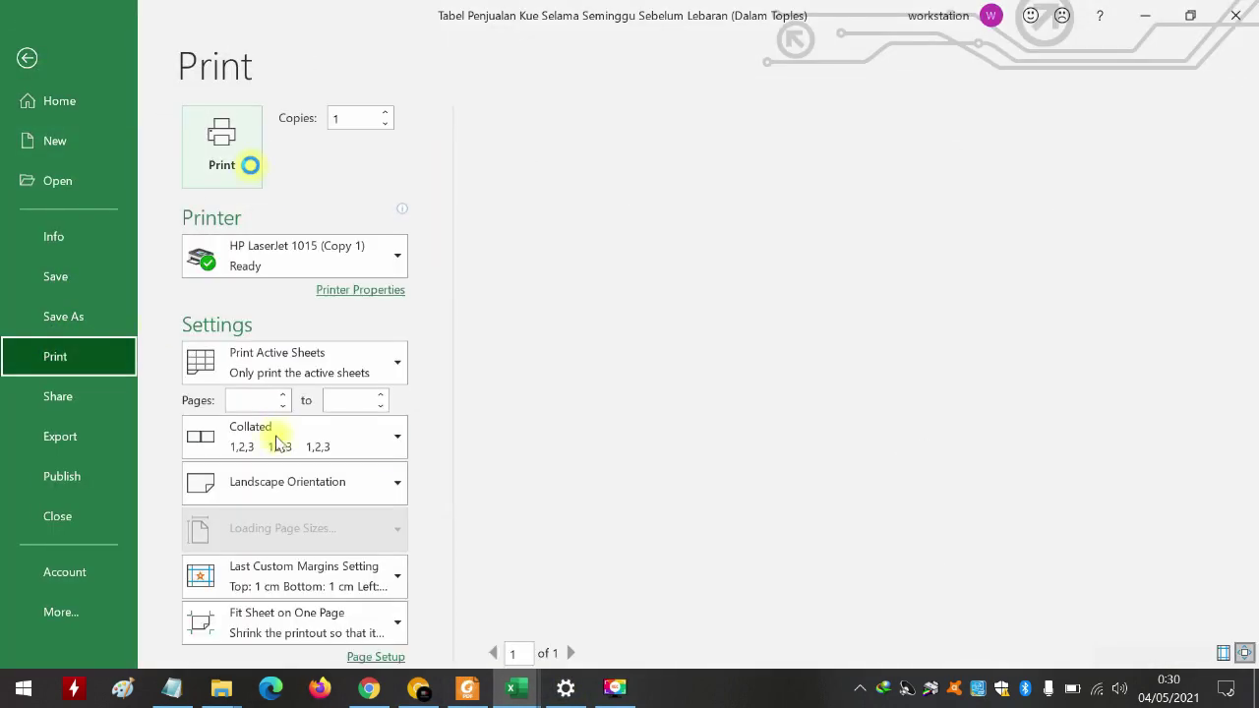
{"action": "scroll", "coordinate": [295, 615], "scroll_direction": "down", "scroll_amount": 1}
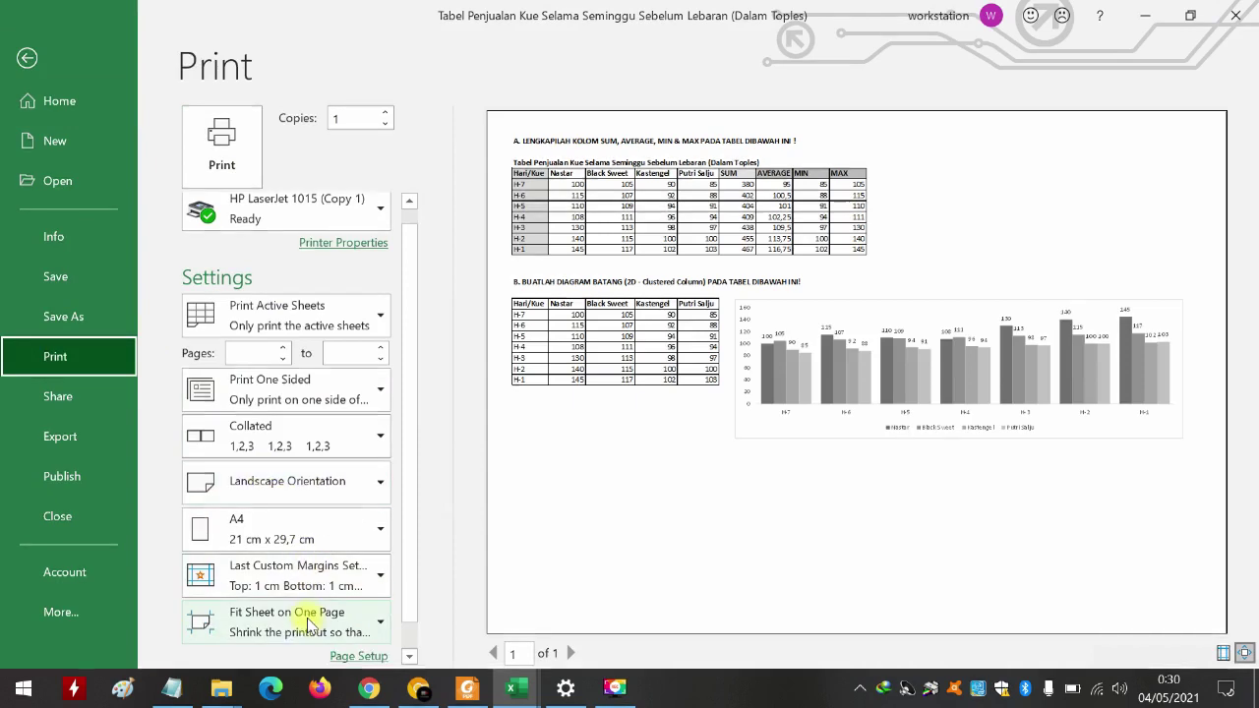
{"action": "left_click", "coordinate": [300, 629]}
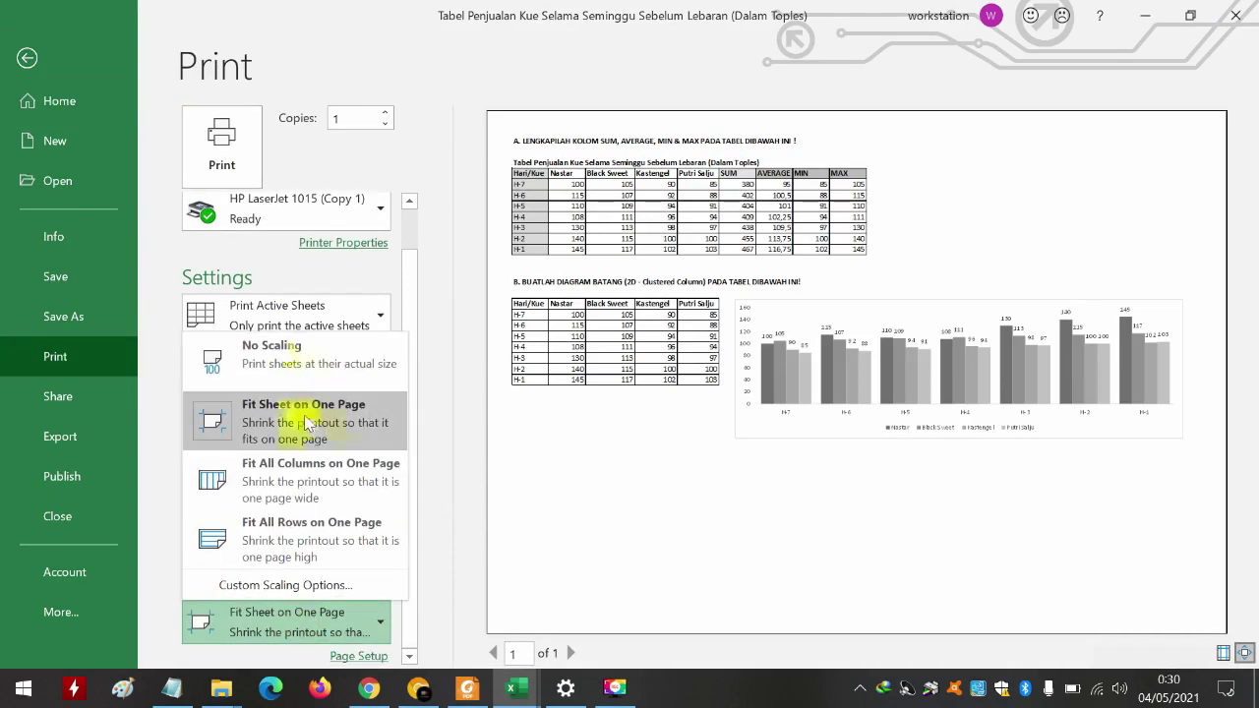
{"action": "left_click", "coordinate": [298, 477]}
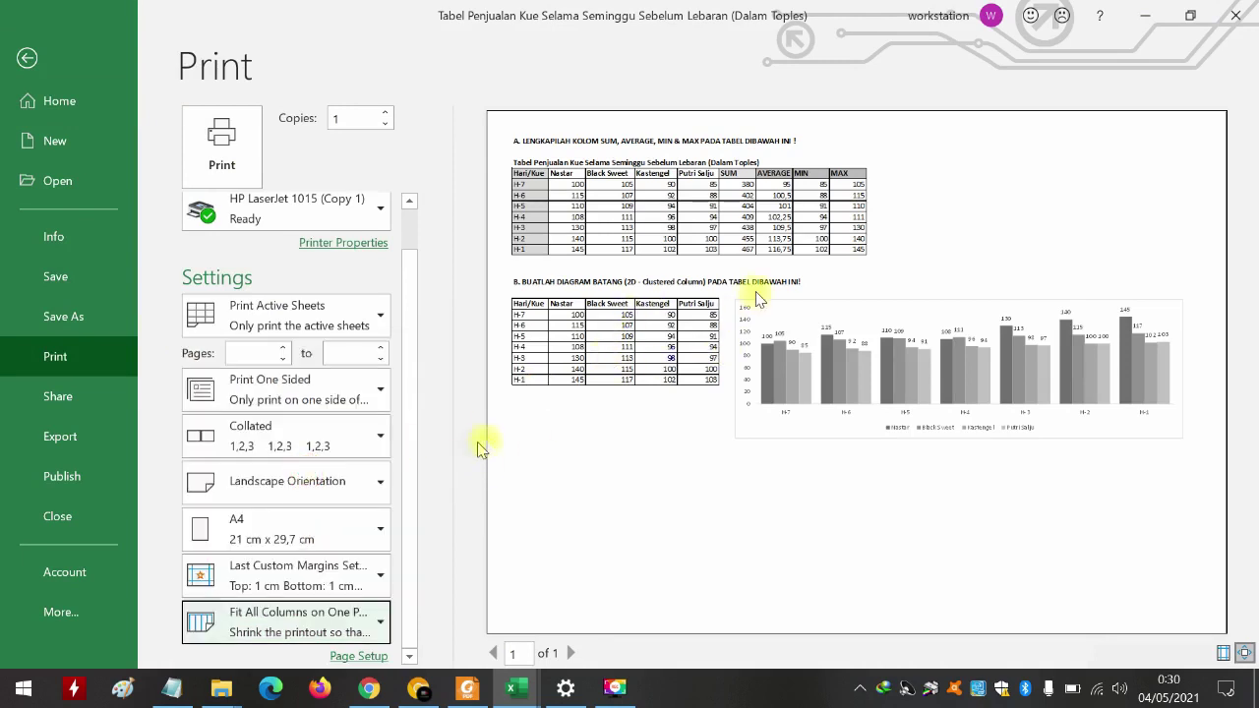
- Set the scaling to Fit All Rows on One Page, check both preview pages and return to the worksheet
{"action": "left_click", "coordinate": [329, 625]}
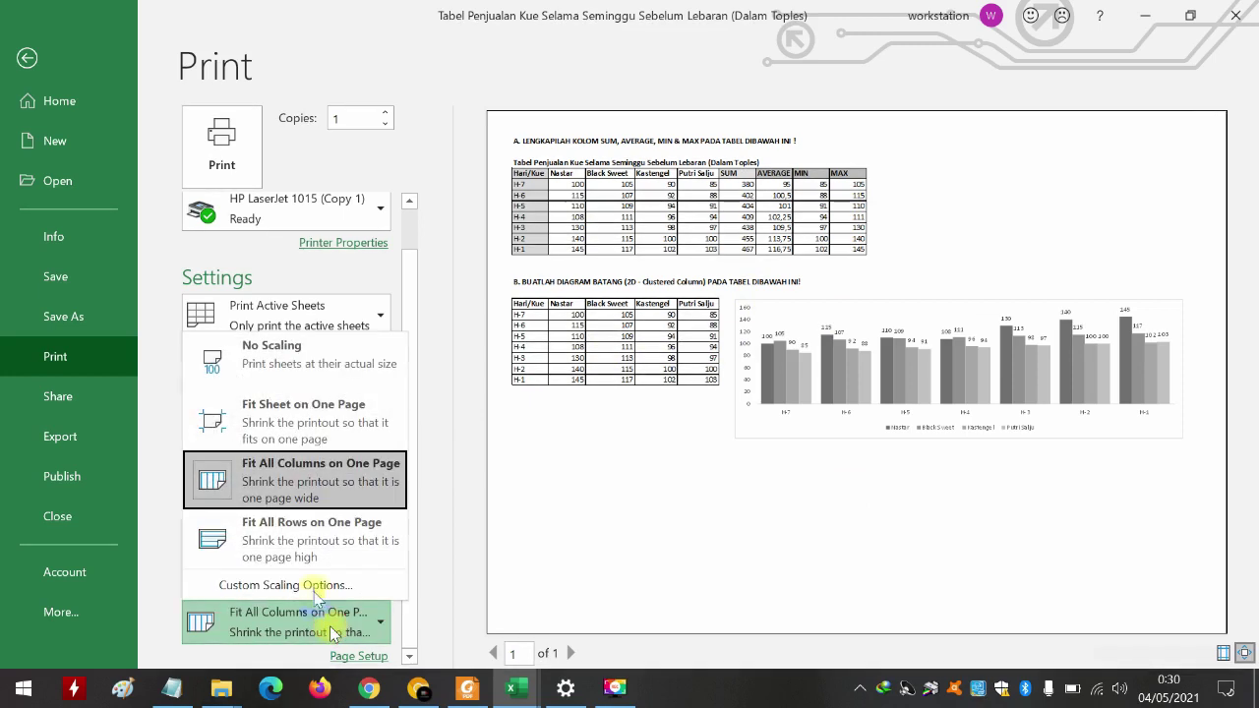
{"action": "left_click", "coordinate": [315, 541]}
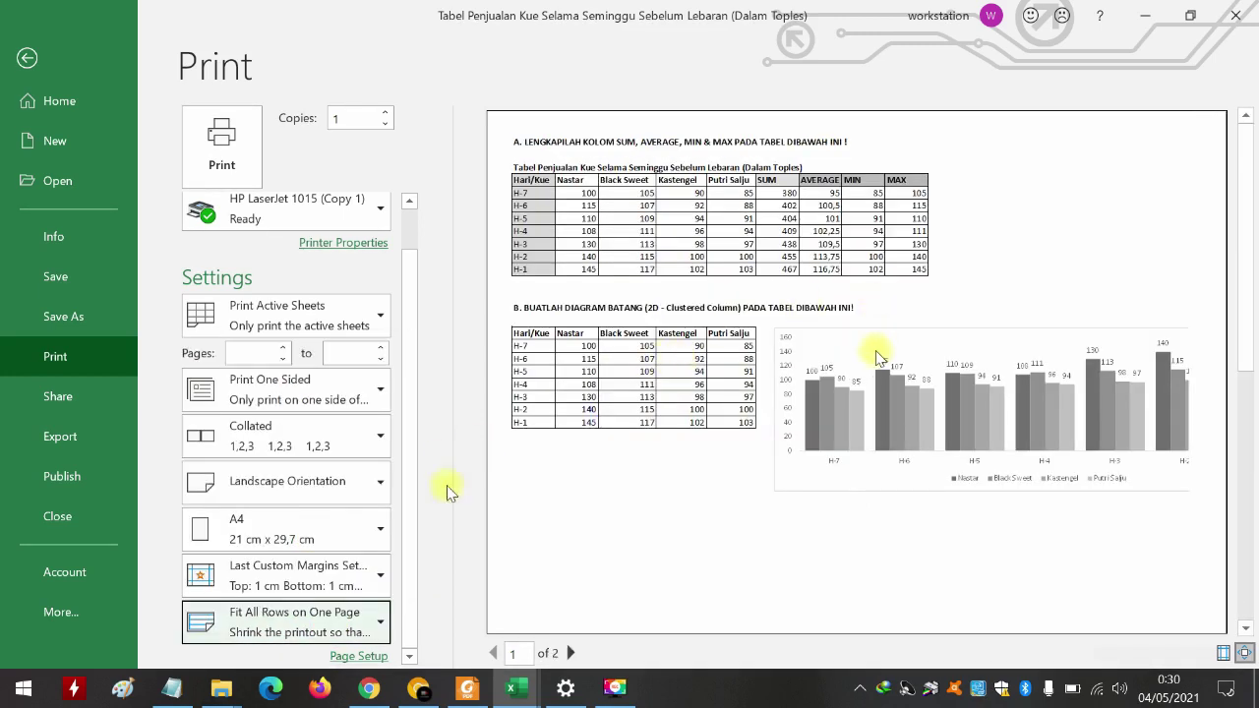
{"action": "left_click", "coordinate": [571, 653]}
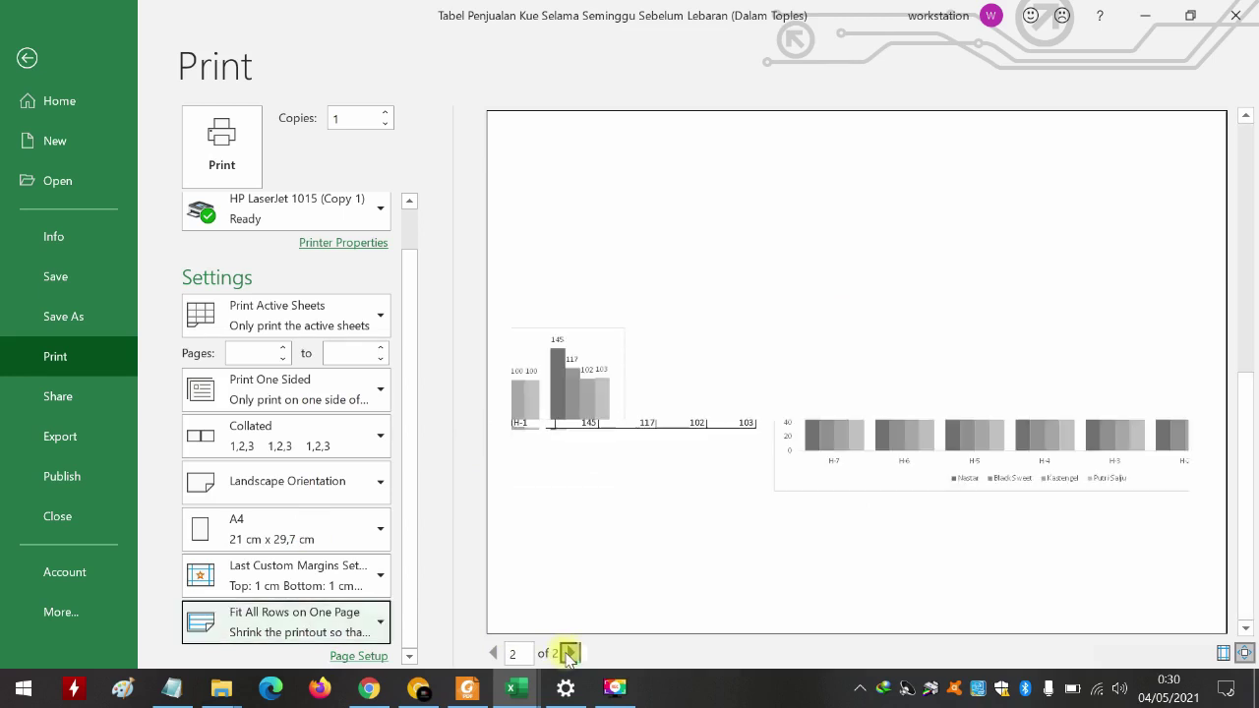
{"action": "scroll", "coordinate": [634, 421], "scroll_direction": "up", "scroll_amount": 1}
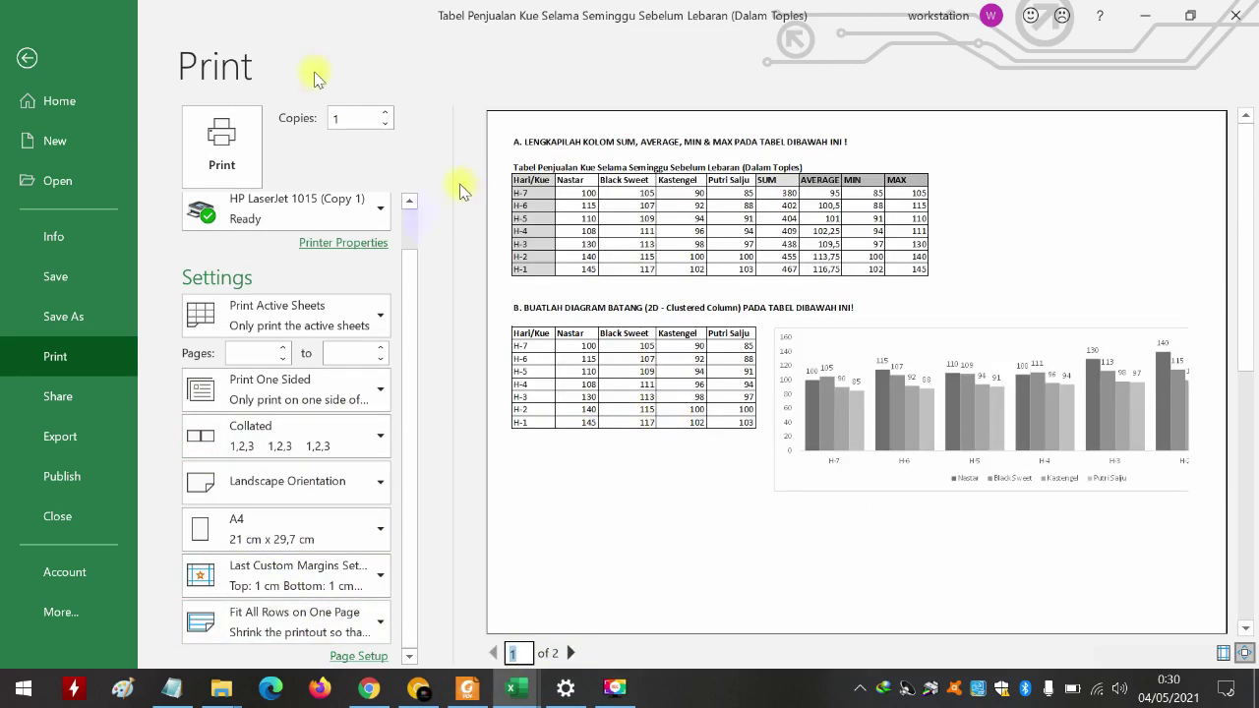
{"action": "left_click", "coordinate": [17, 73]}
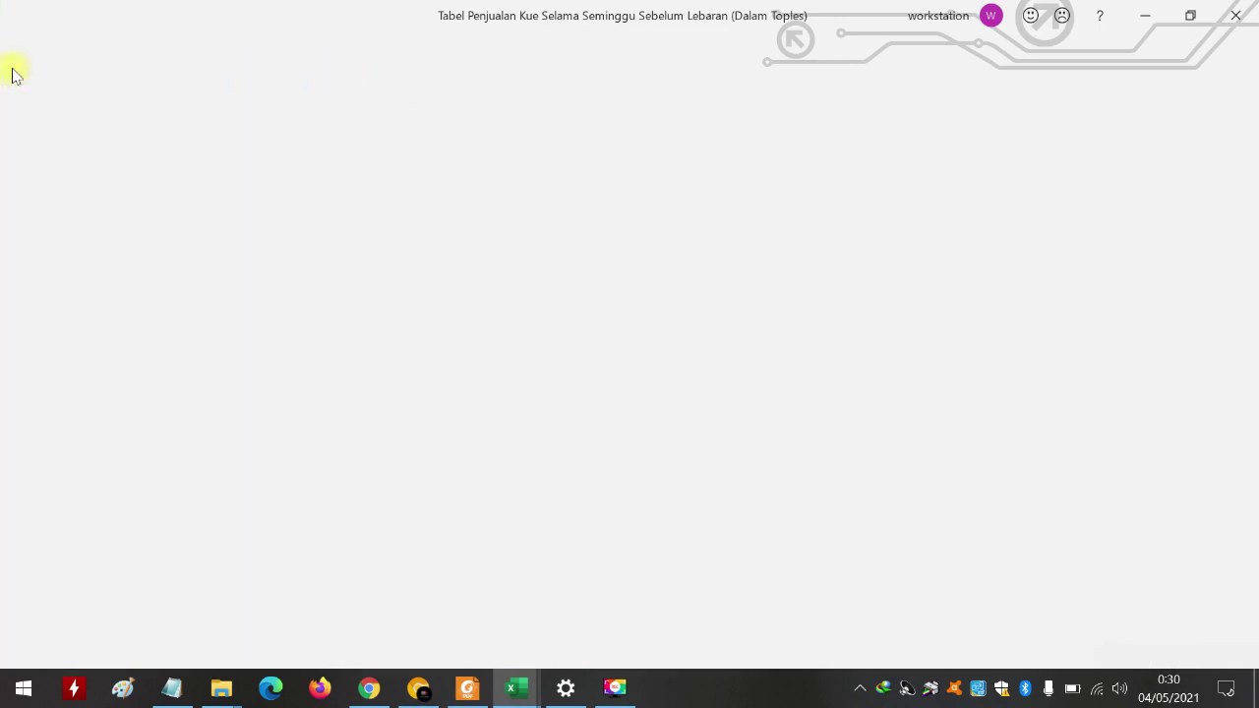
{"action": "left_click", "coordinate": [760, 356]}
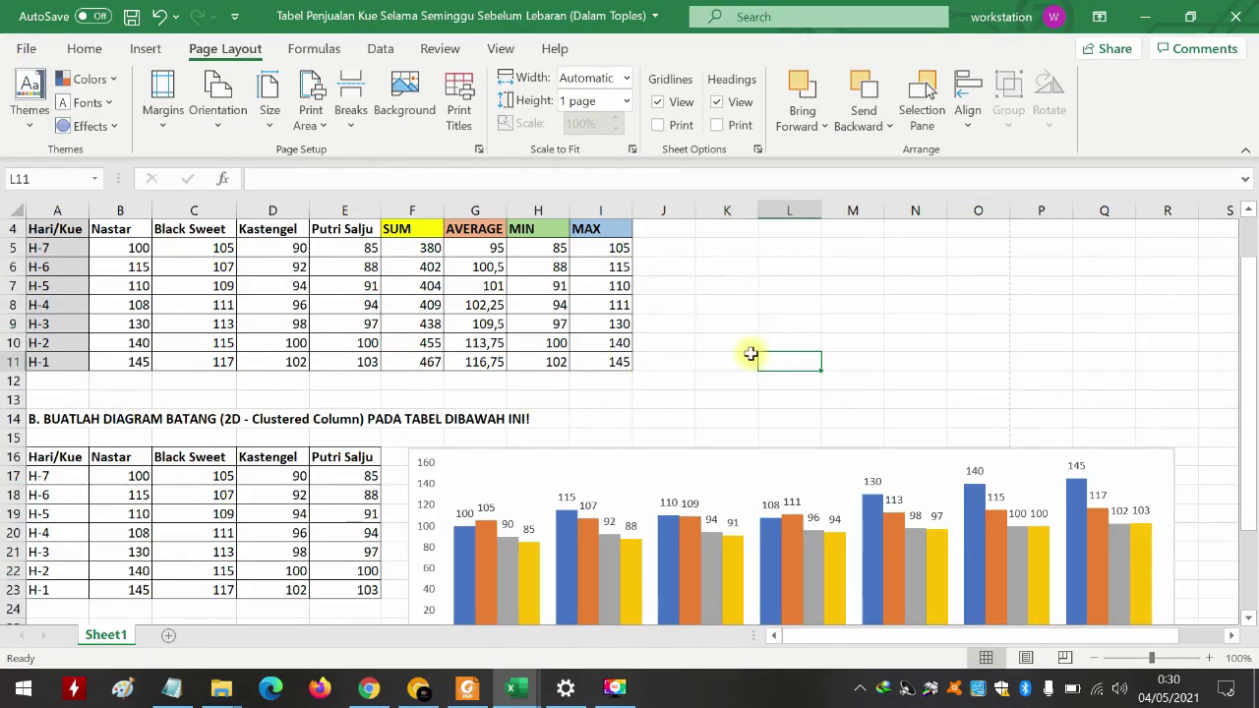
{"action": "mouse_move", "coordinate": [505, 677]}
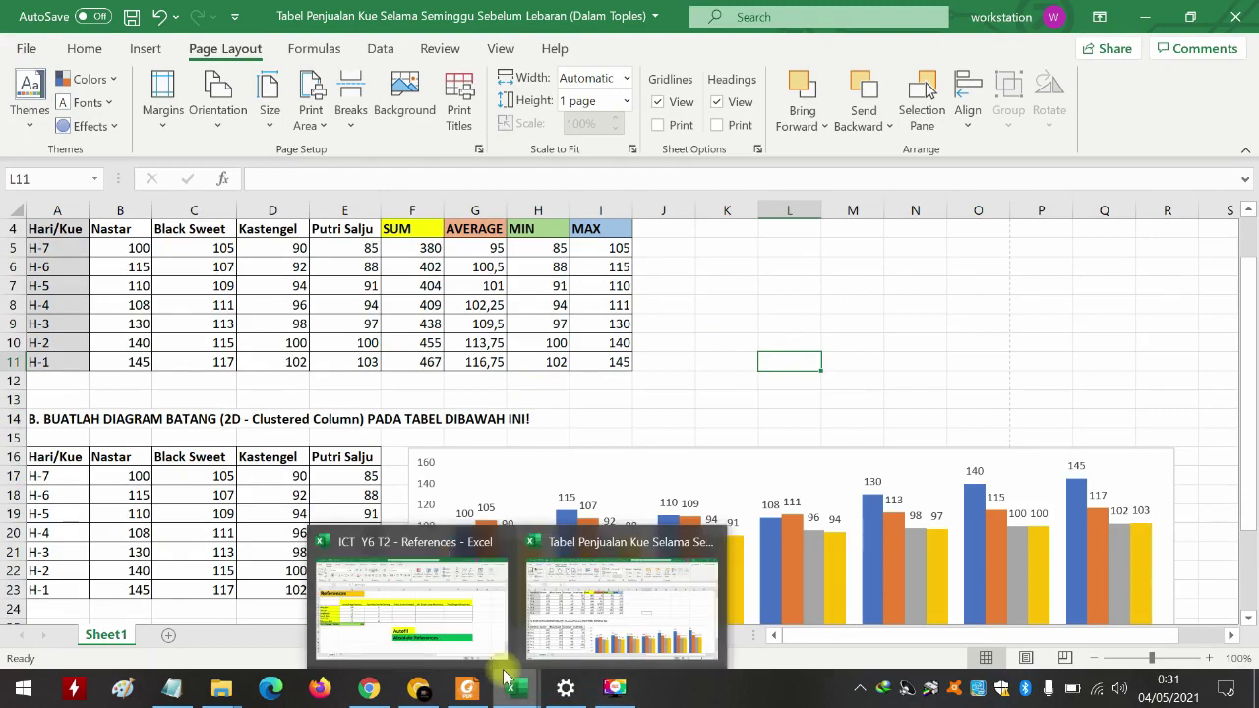
{"action": "left_click", "coordinate": [681, 415]}
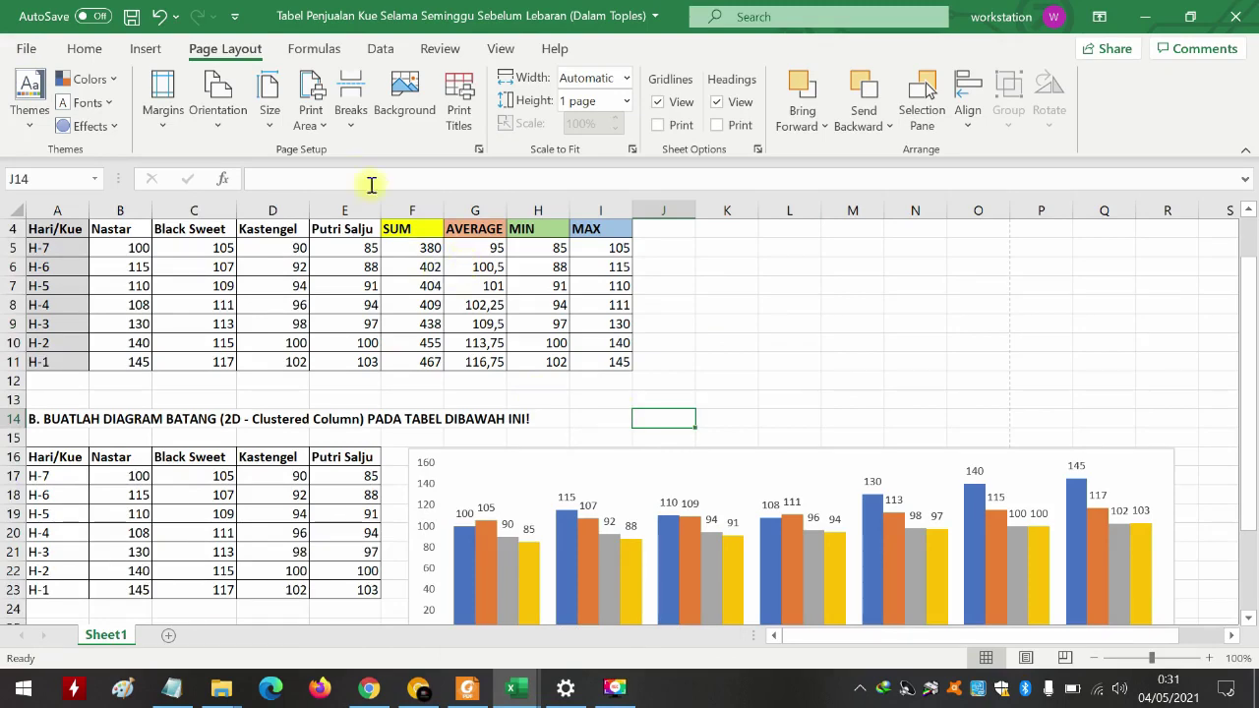
- Open the worksheet's print settings and choose Microsoft Print to PDF as the printer
{"action": "left_click", "coordinate": [19, 52]}
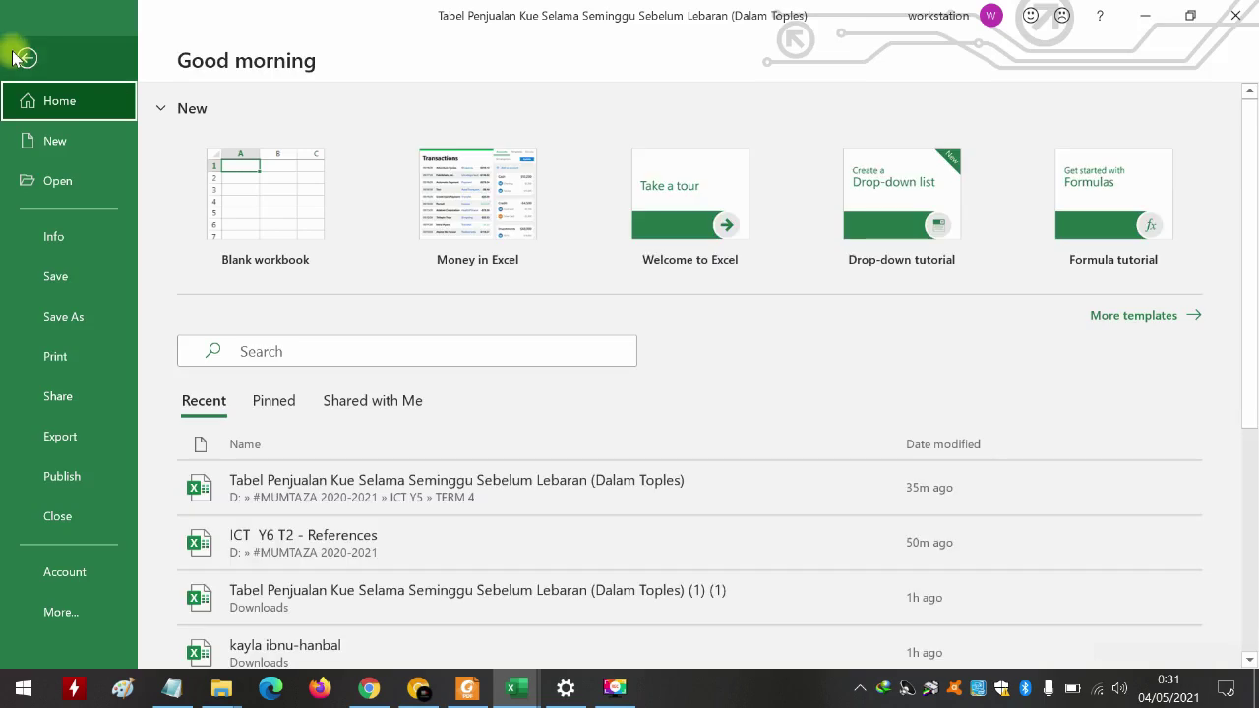
{"action": "left_click", "coordinate": [56, 356]}
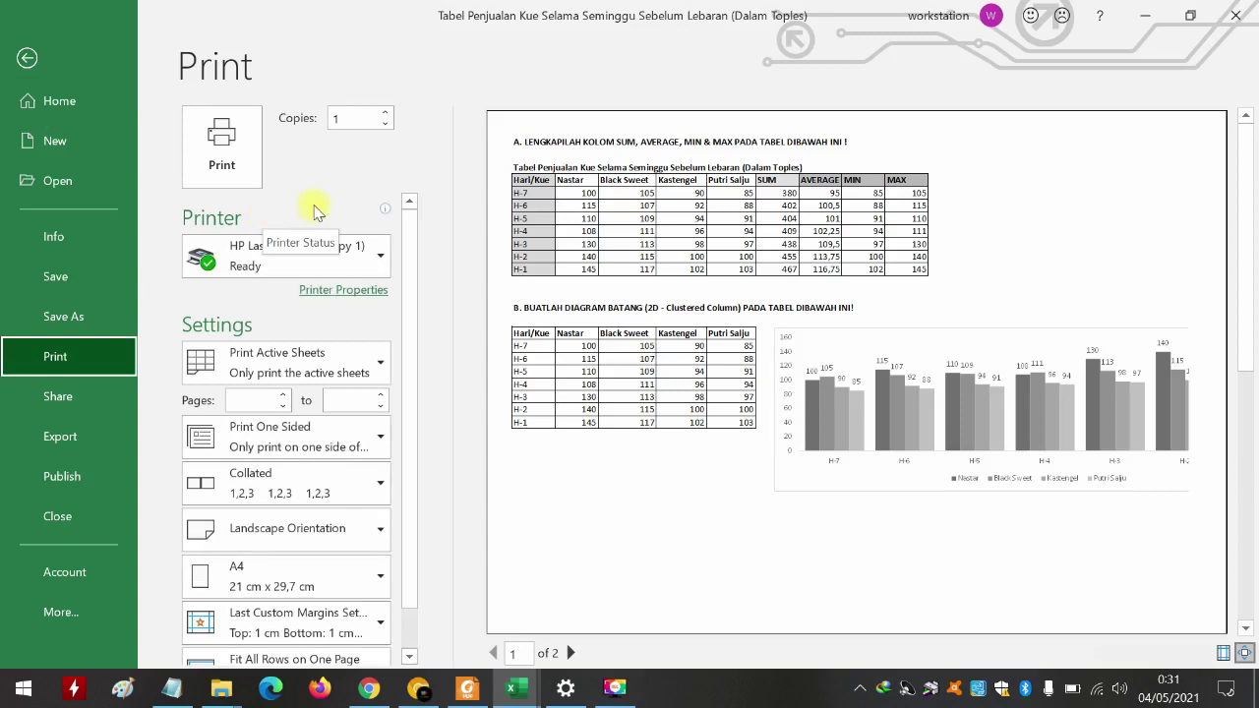
{"action": "left_click", "coordinate": [270, 253]}
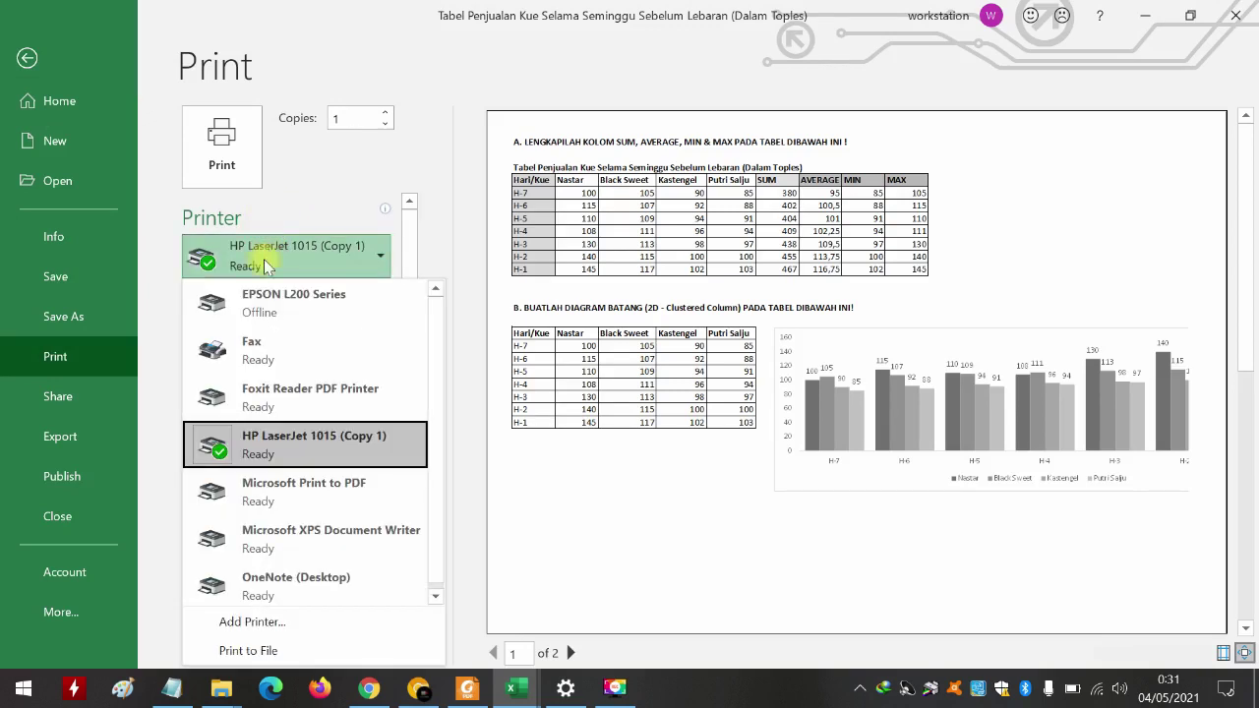
{"action": "left_click", "coordinate": [306, 491]}
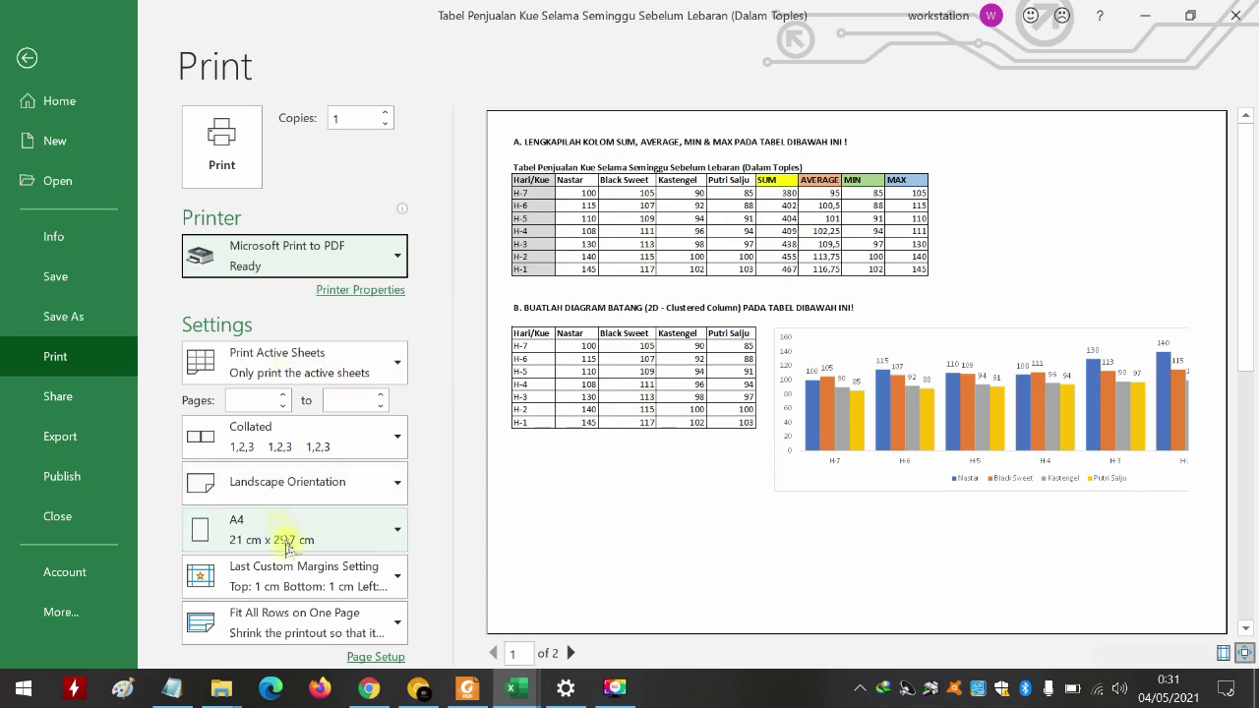
- Set the print scaling to Fit Sheet on One Page and the orientation to Portrait
{"action": "left_click", "coordinate": [292, 633]}
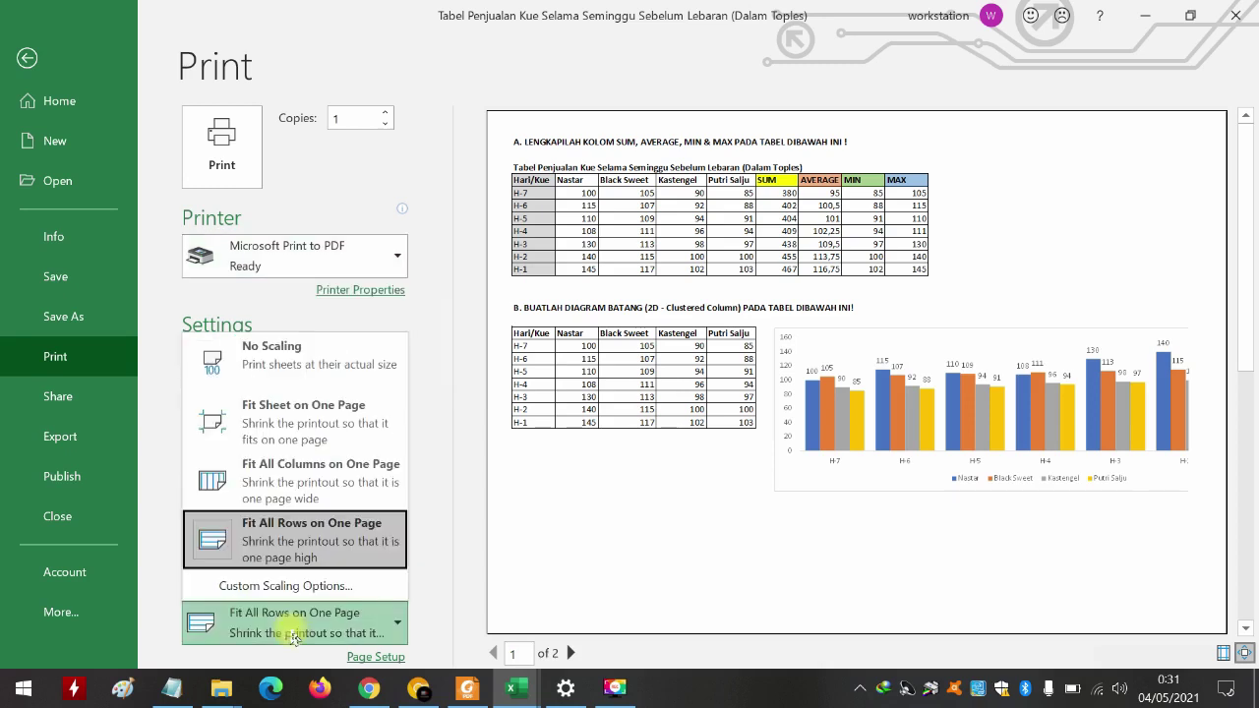
{"action": "left_click", "coordinate": [291, 423]}
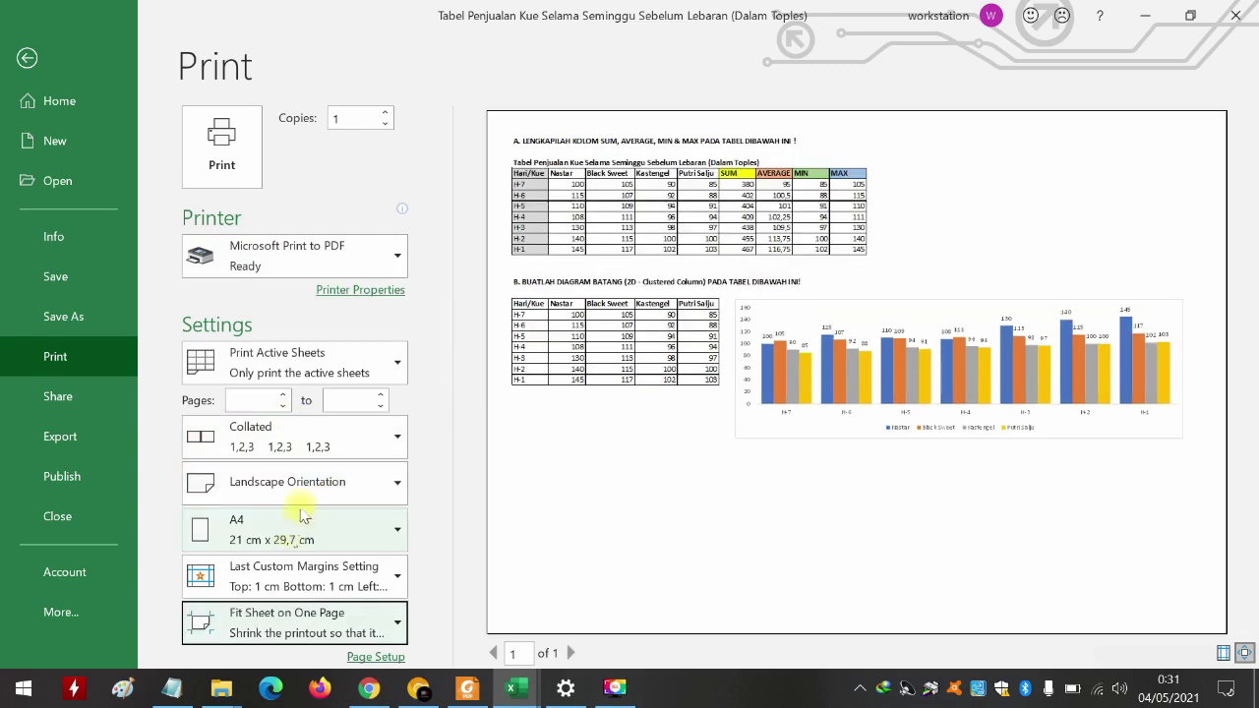
{"action": "left_click", "coordinate": [334, 484]}
{"action": "left_click", "coordinate": [296, 528]}
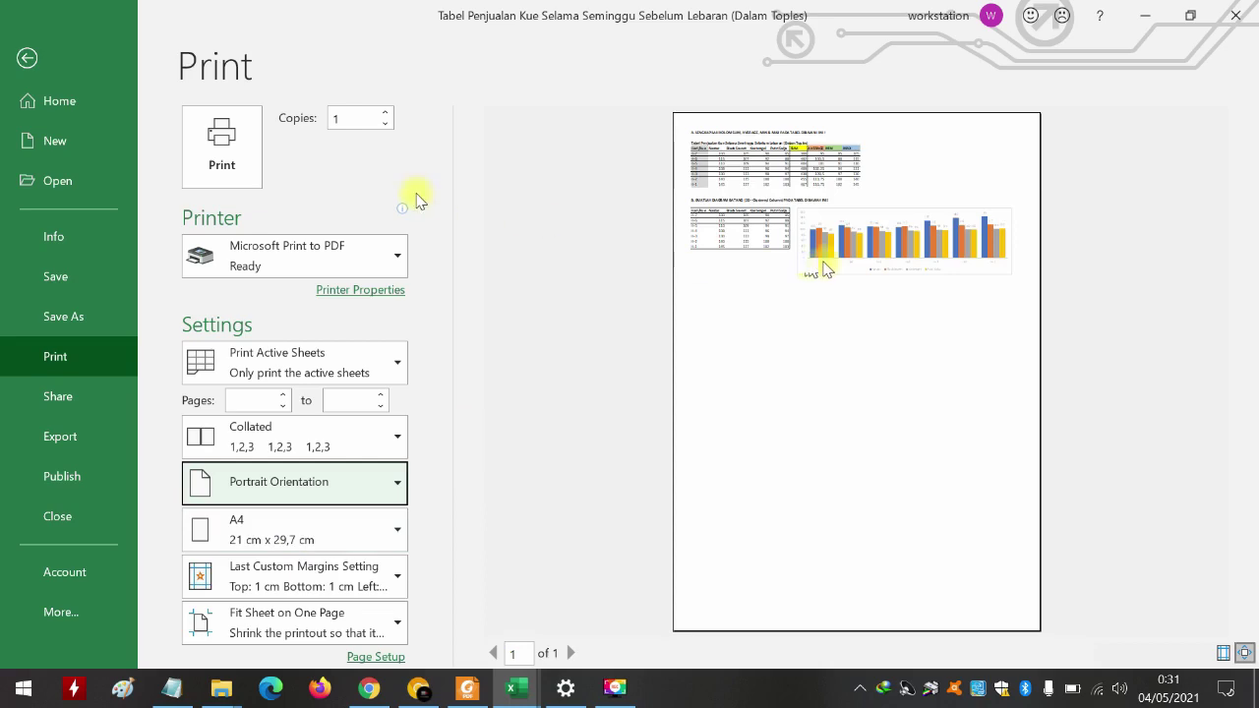
- Print the sheet to a PDF file named Uji Print Tabel in the Documents folder
{"action": "left_click", "coordinate": [226, 160]}
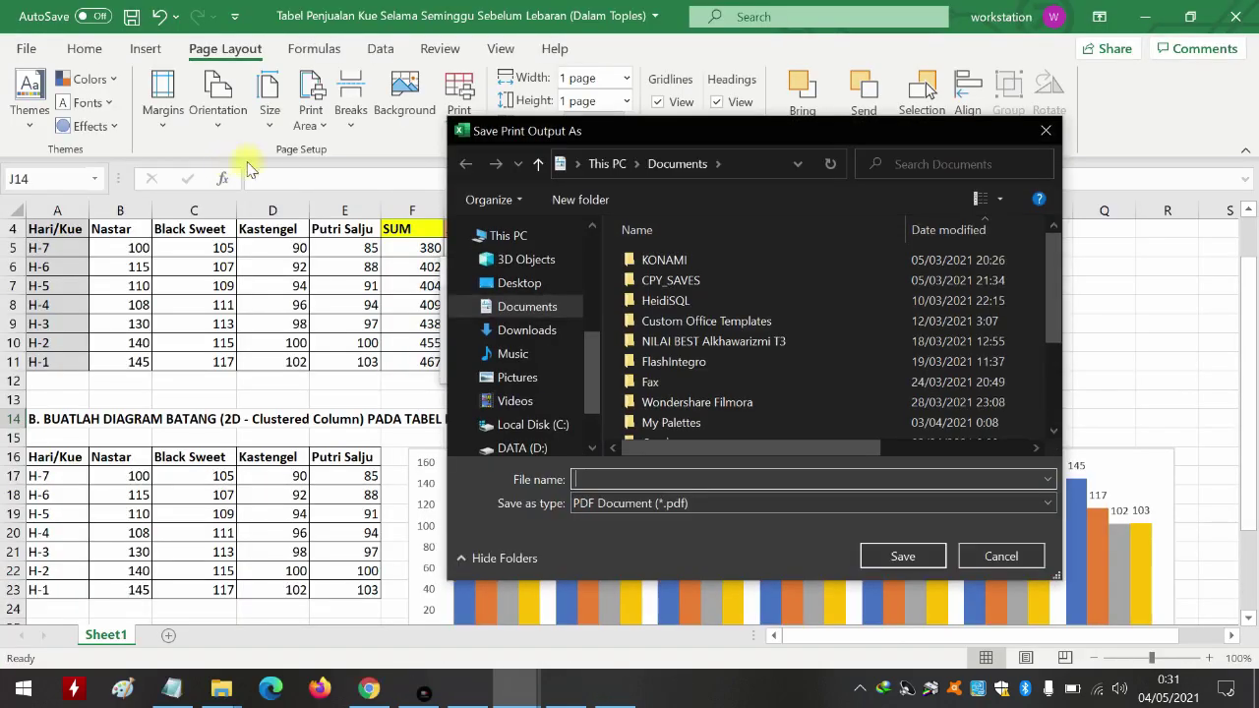
{"action": "left_click", "coordinate": [595, 475]}
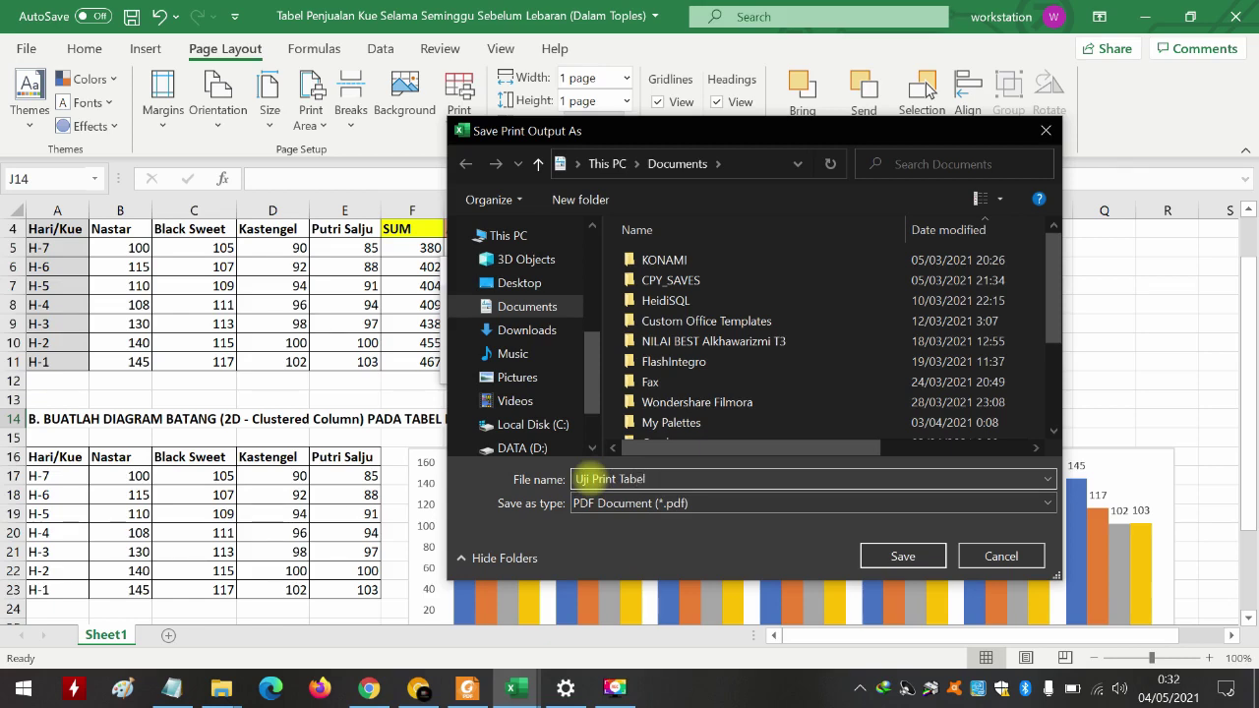
{"action": "left_click", "coordinate": [904, 556]}
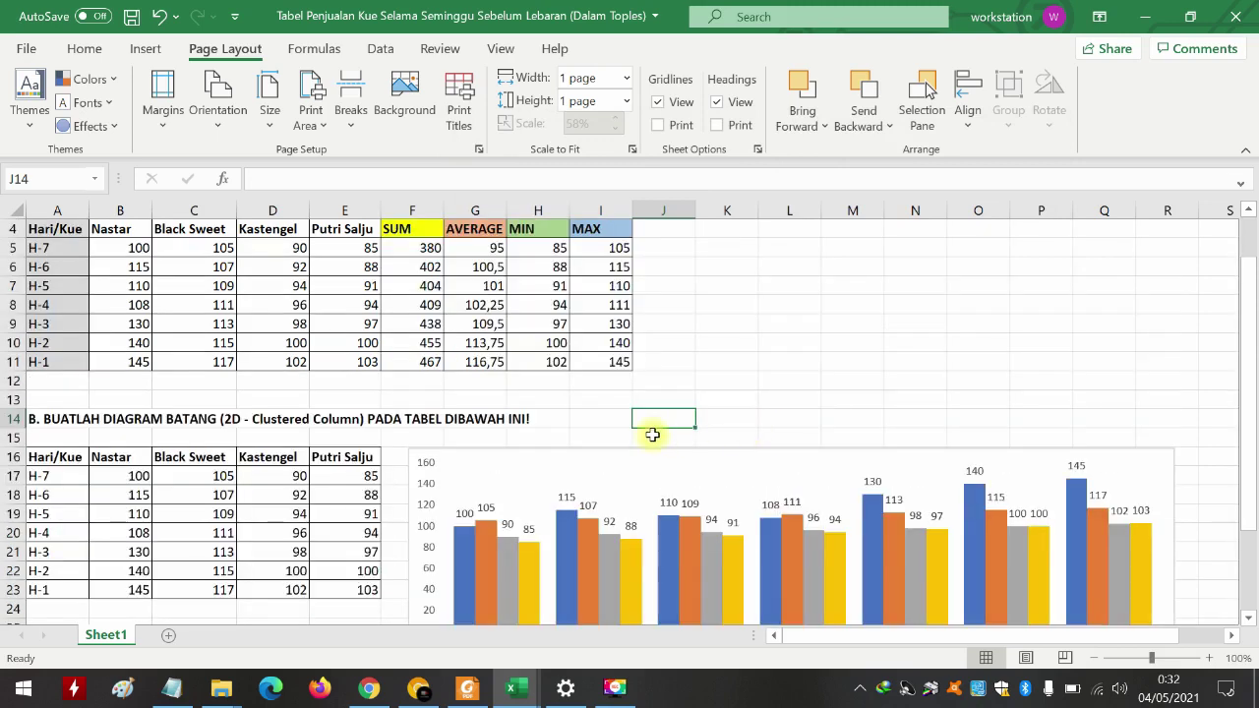
- Switch to File Explorer, sort the Documents folder by newest modification date and open the Uji Print Tabel PDF
{"action": "mouse_move", "coordinate": [221, 689]}
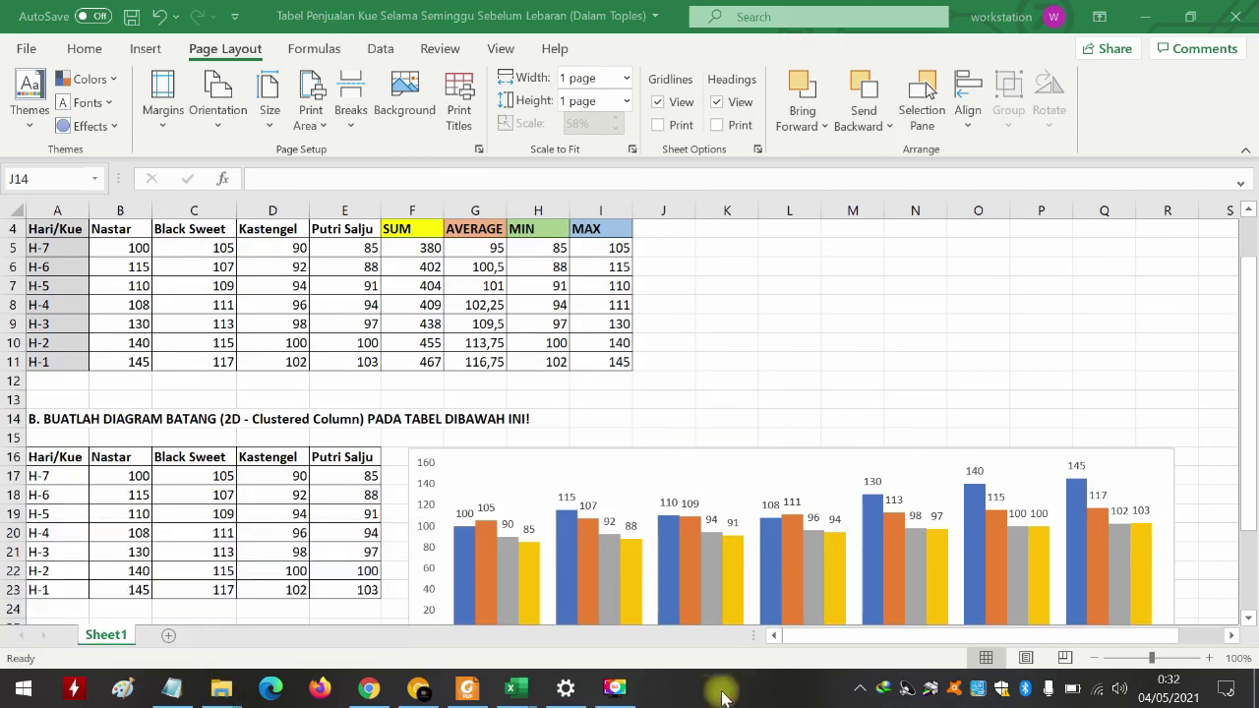
{"action": "key", "text": "super+e"}
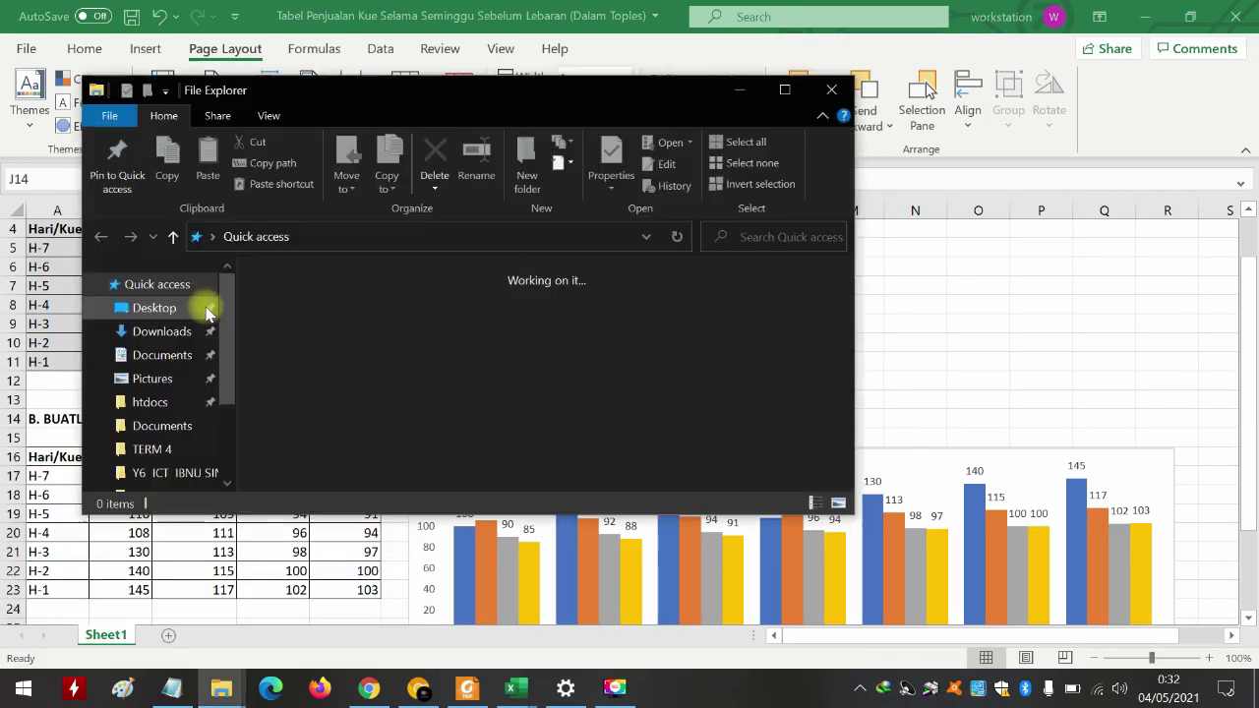
{"action": "left_click", "coordinate": [175, 331]}
{"action": "left_click", "coordinate": [166, 354]}
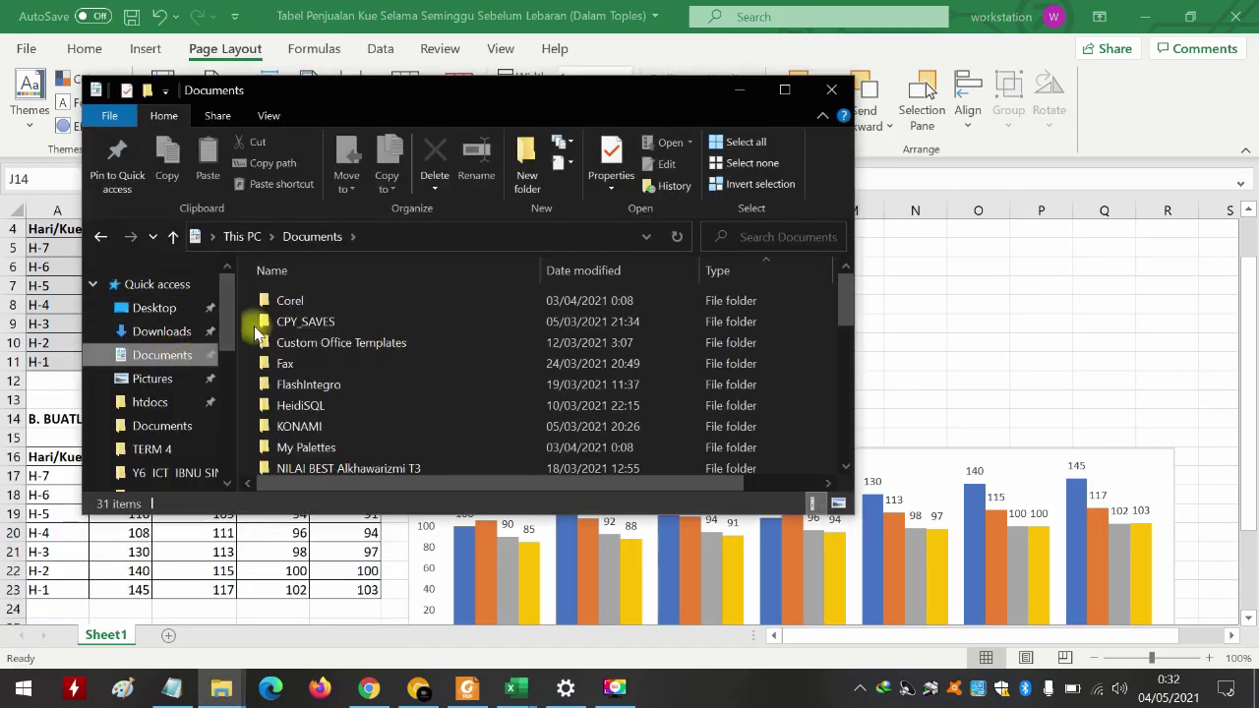
{"action": "left_click", "coordinate": [623, 275]}
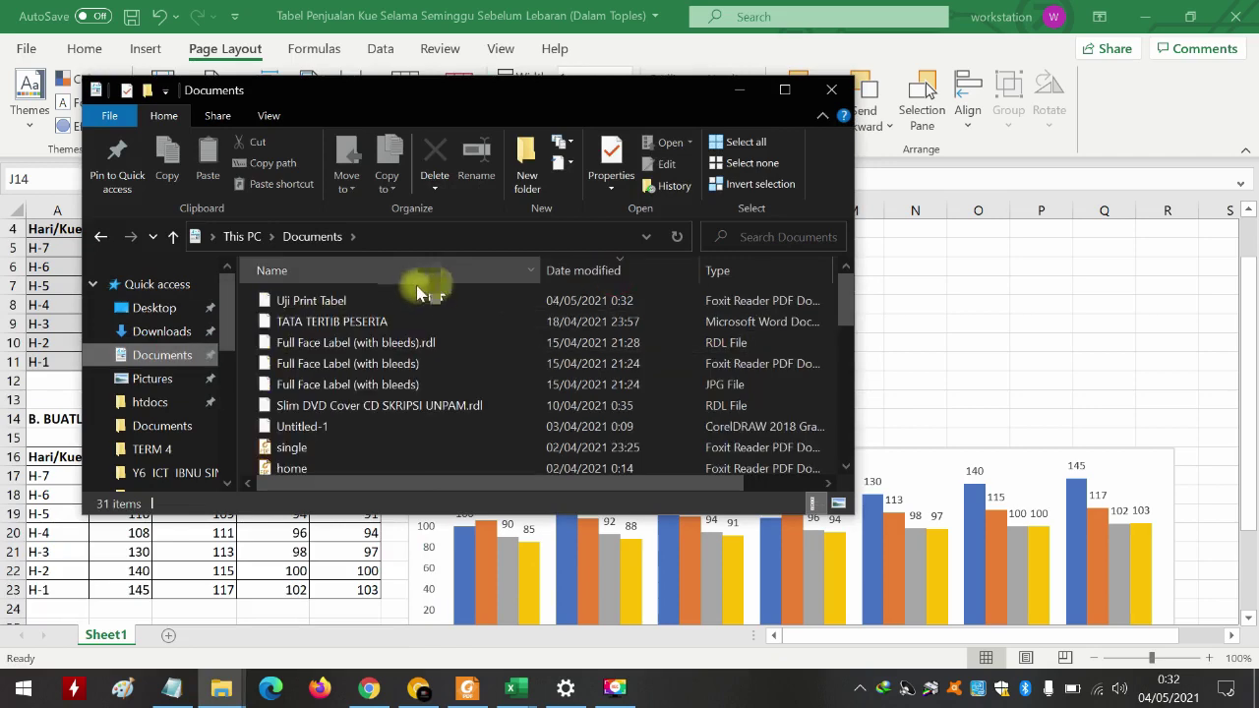
{"action": "left_click", "coordinate": [302, 305]}
{"action": "double_click", "coordinate": [302, 305]}
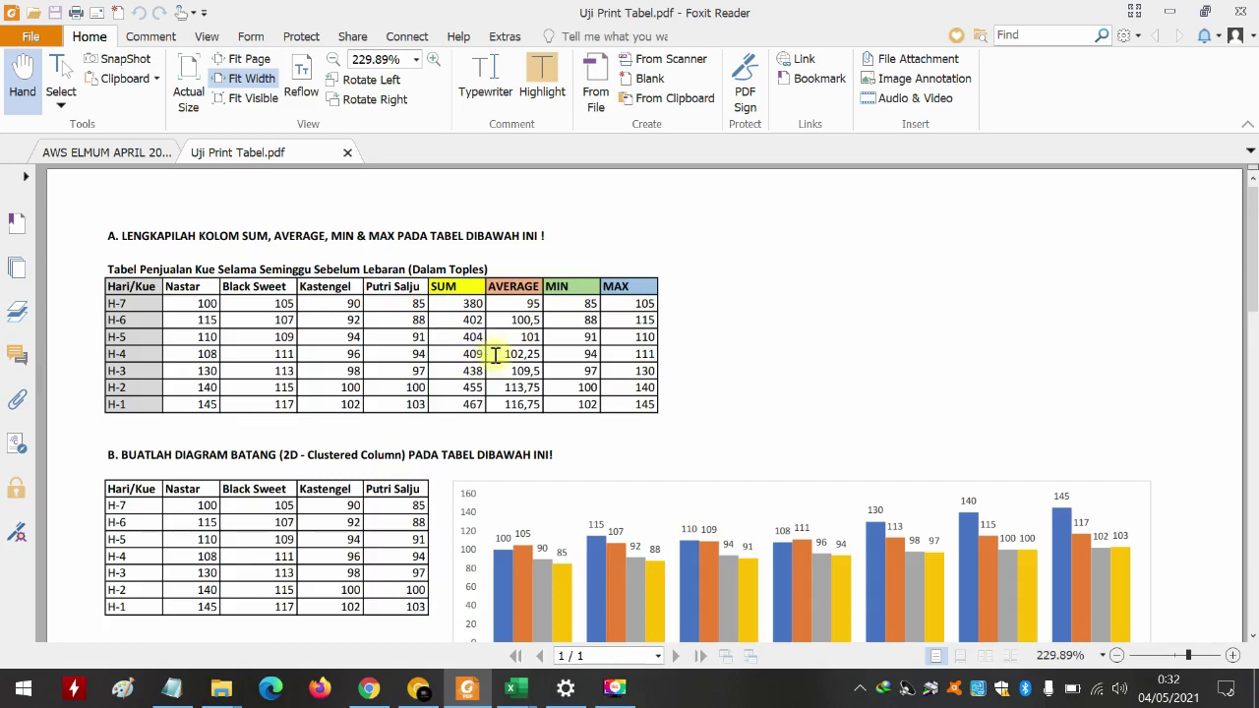
- Examine the tables and column chart on the PDF page, zooming out to 125% to check the page layout
{"action": "scroll", "coordinate": [492, 374], "scroll_direction": "down", "scroll_amount": 2}
{"action": "scroll", "coordinate": [493, 393], "scroll_direction": "up", "scroll_amount": 2}
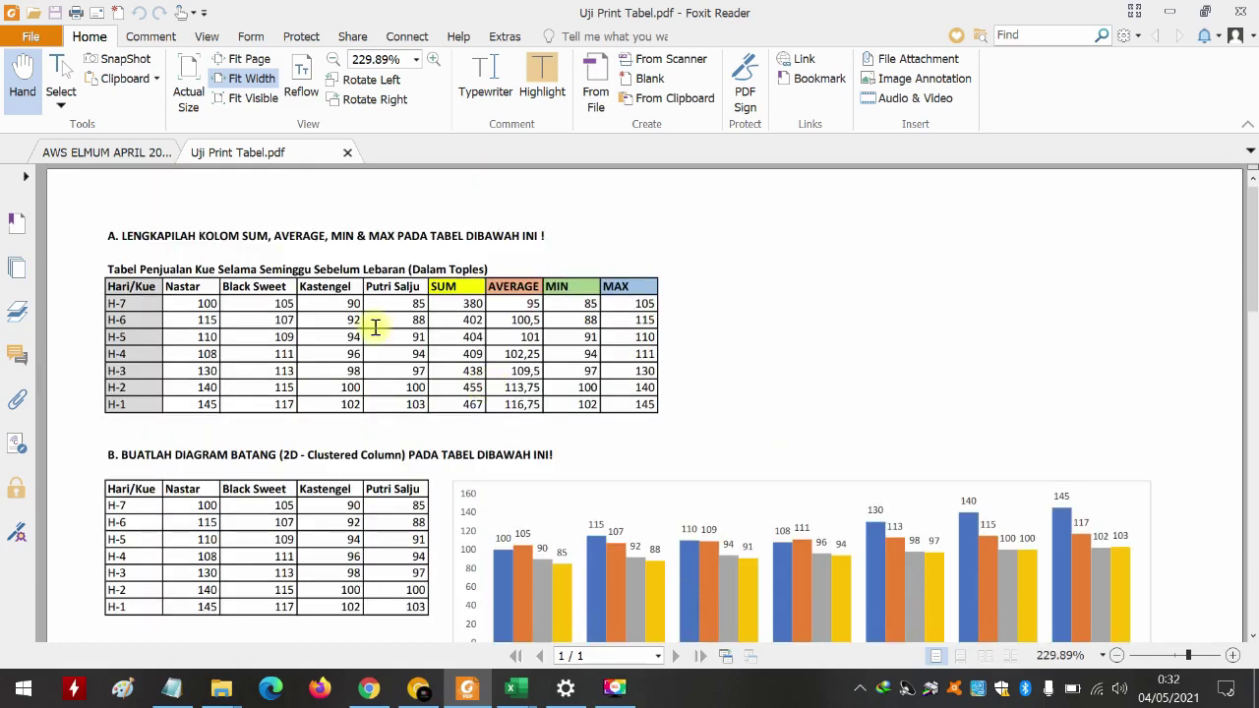
{"action": "scroll", "coordinate": [388, 339], "scroll_direction": "down", "scroll_amount": 8}
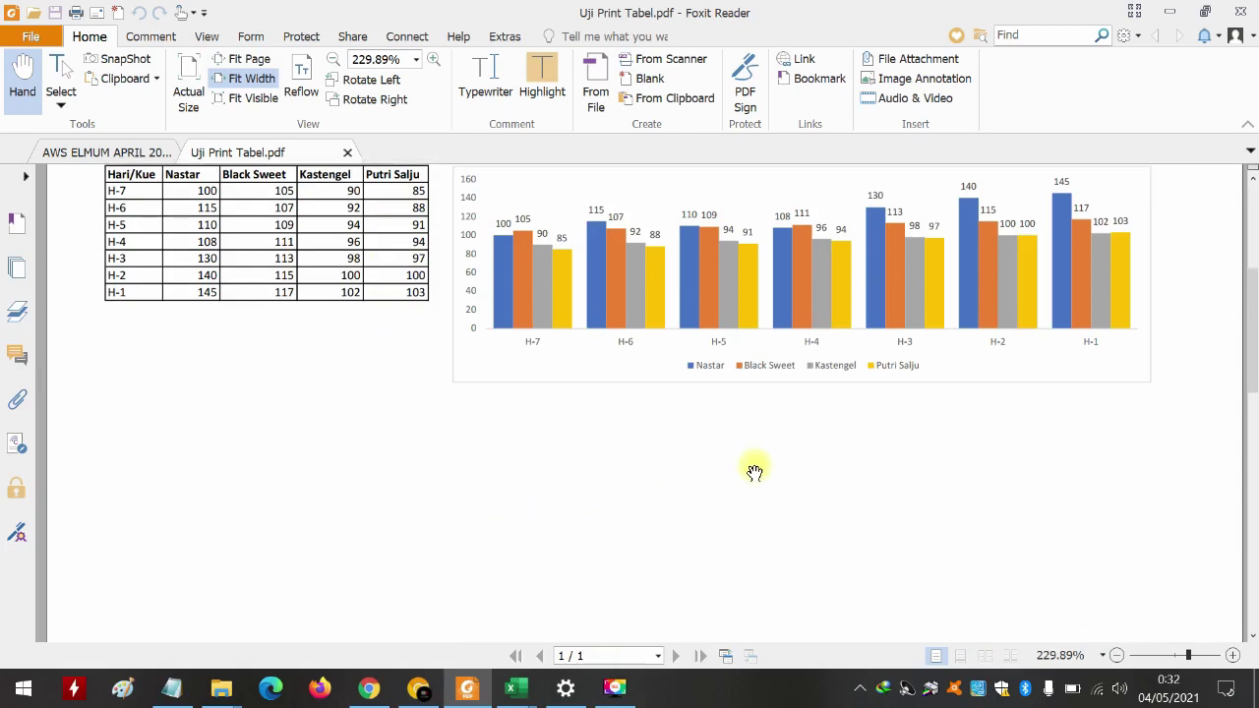
{"action": "scroll", "coordinate": [755, 472], "scroll_direction": "up", "scroll_amount": 5}
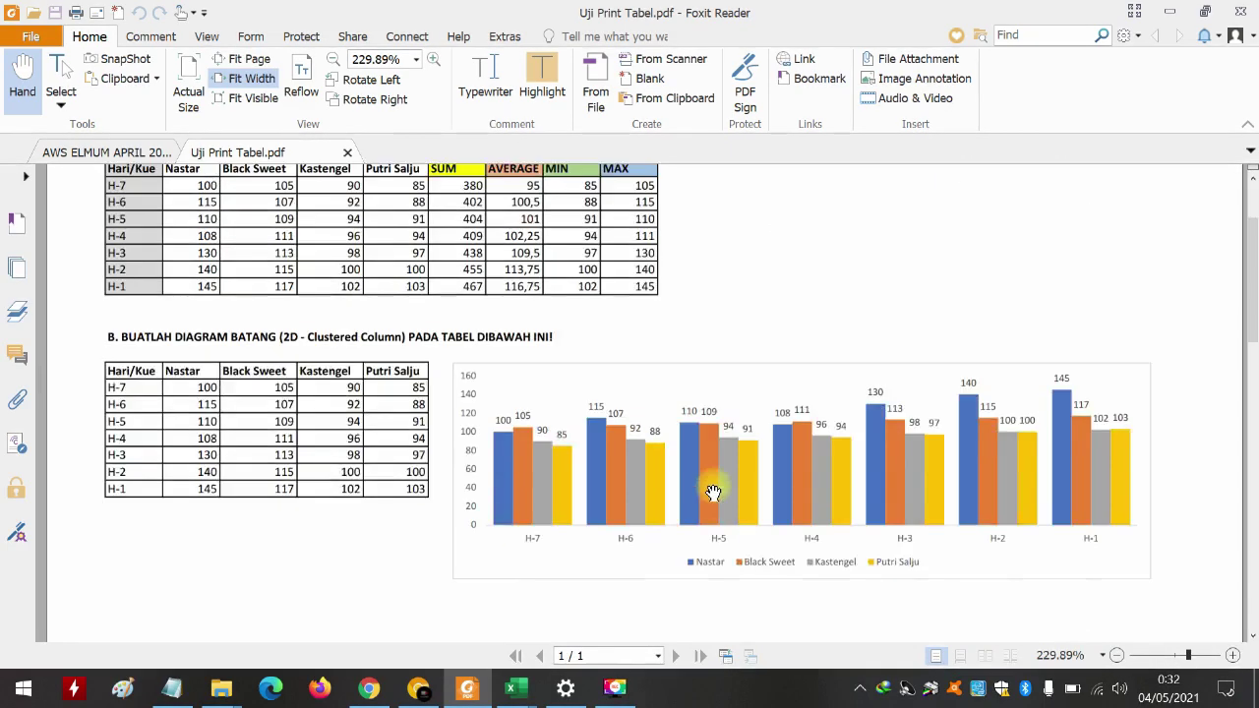
{"action": "scroll", "coordinate": [715, 492], "scroll_direction": "down", "scroll_amount": 2, "text": "ctrl"}
{"action": "scroll", "coordinate": [714, 450], "scroll_direction": "down", "scroll_amount": 1, "text": "ctrl"}
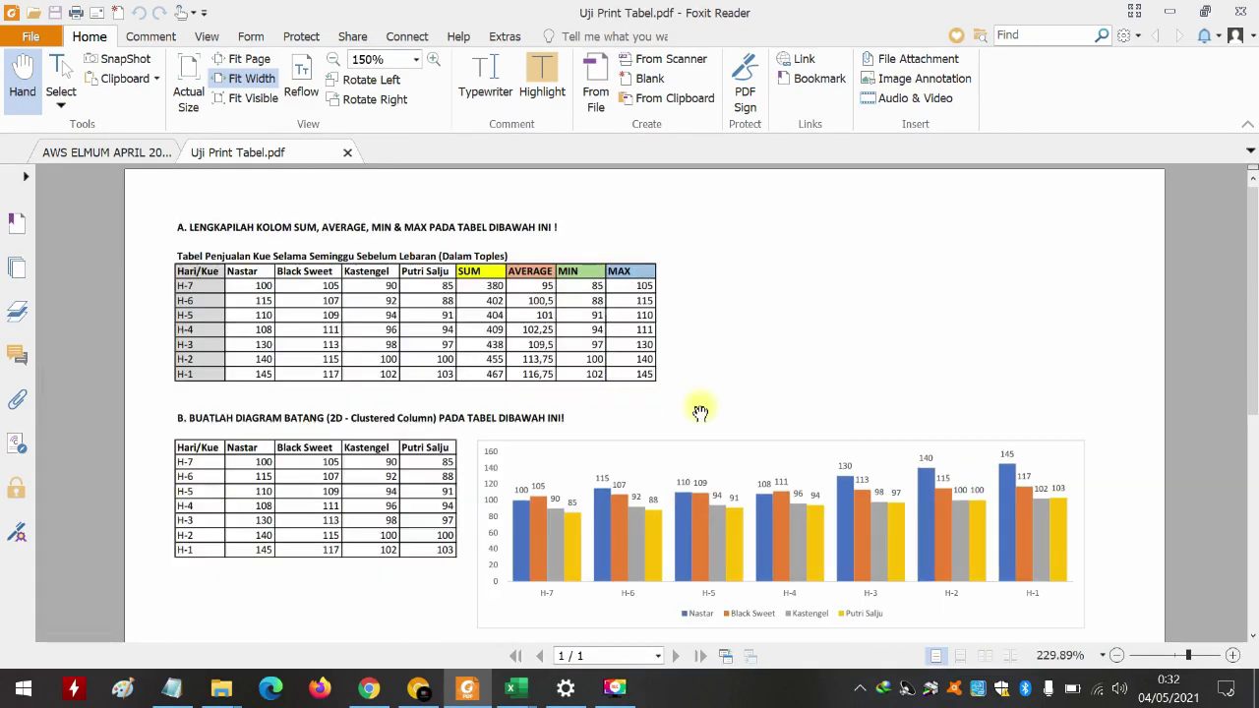
{"action": "scroll", "coordinate": [700, 412], "scroll_direction": "down", "scroll_amount": 1, "text": "ctrl"}
{"action": "scroll", "coordinate": [705, 405], "scroll_direction": "down", "scroll_amount": 5}
{"action": "scroll", "coordinate": [699, 408], "scroll_direction": "up", "scroll_amount": 3}
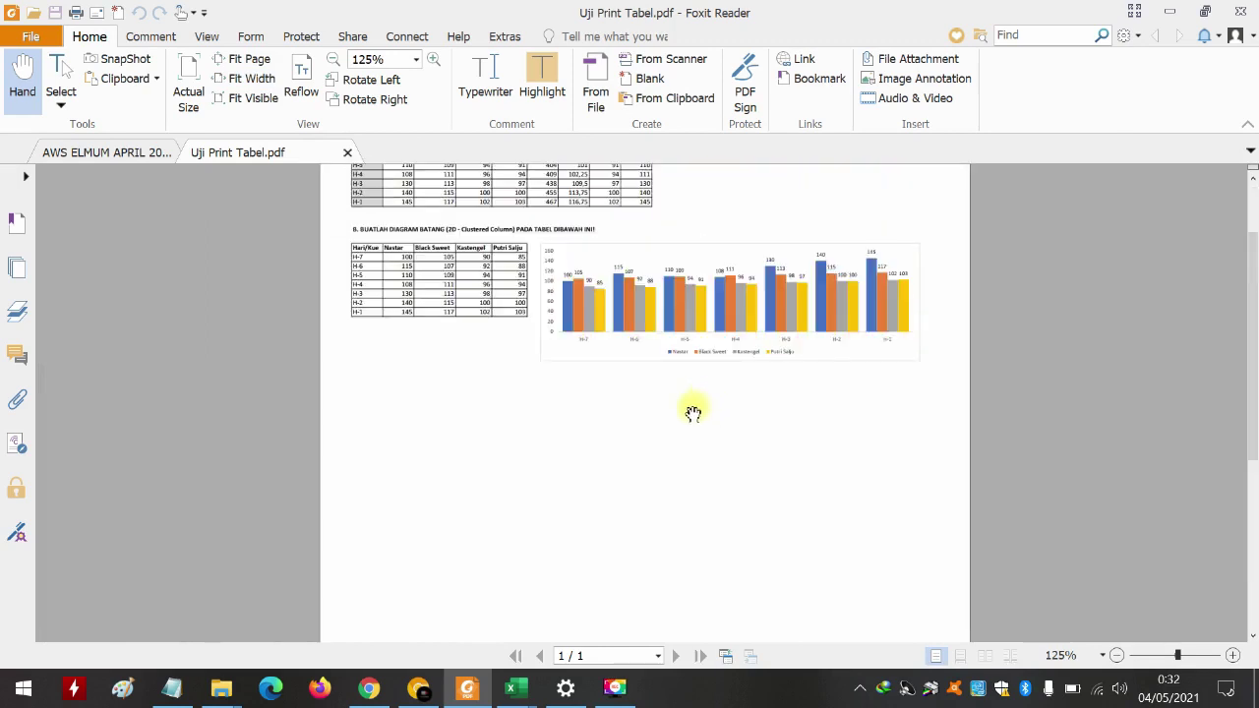
{"action": "scroll", "coordinate": [694, 411], "scroll_direction": "up", "scroll_amount": 2}
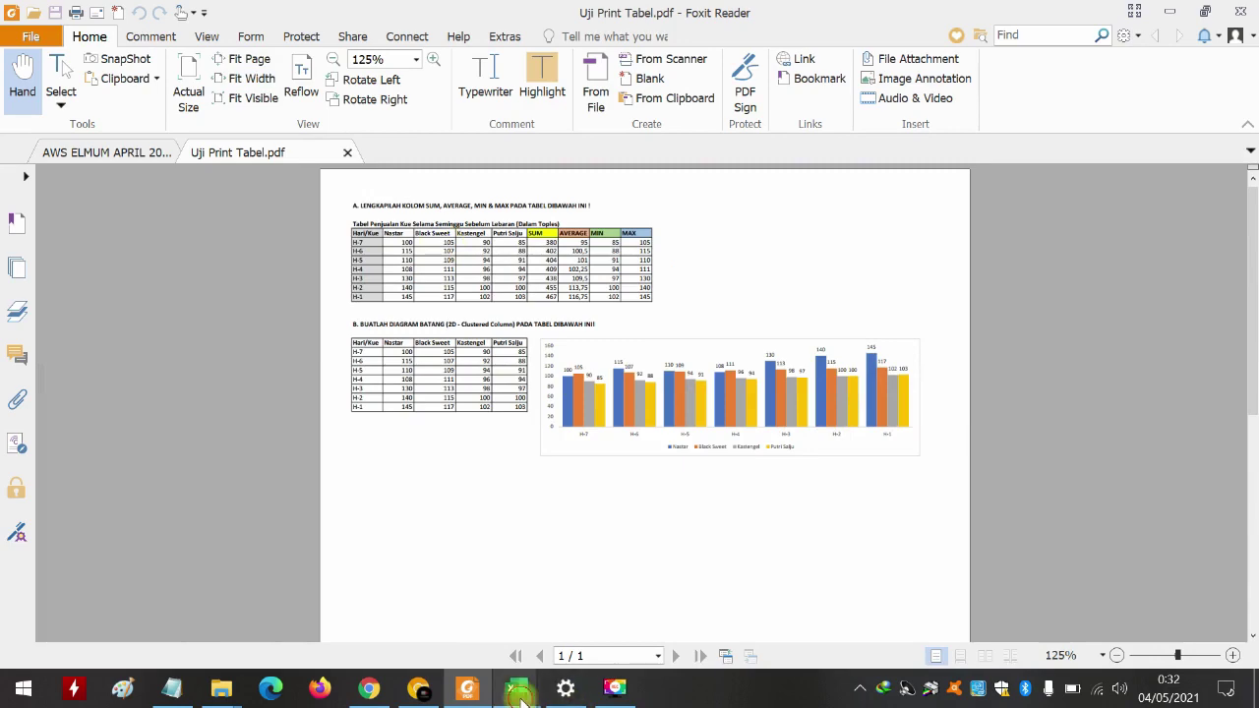
- Switch back to the cake sales workbook in Excel and select the empty cell K12
{"action": "mouse_move", "coordinate": [512, 690]}
{"action": "left_click", "coordinate": [539, 602]}
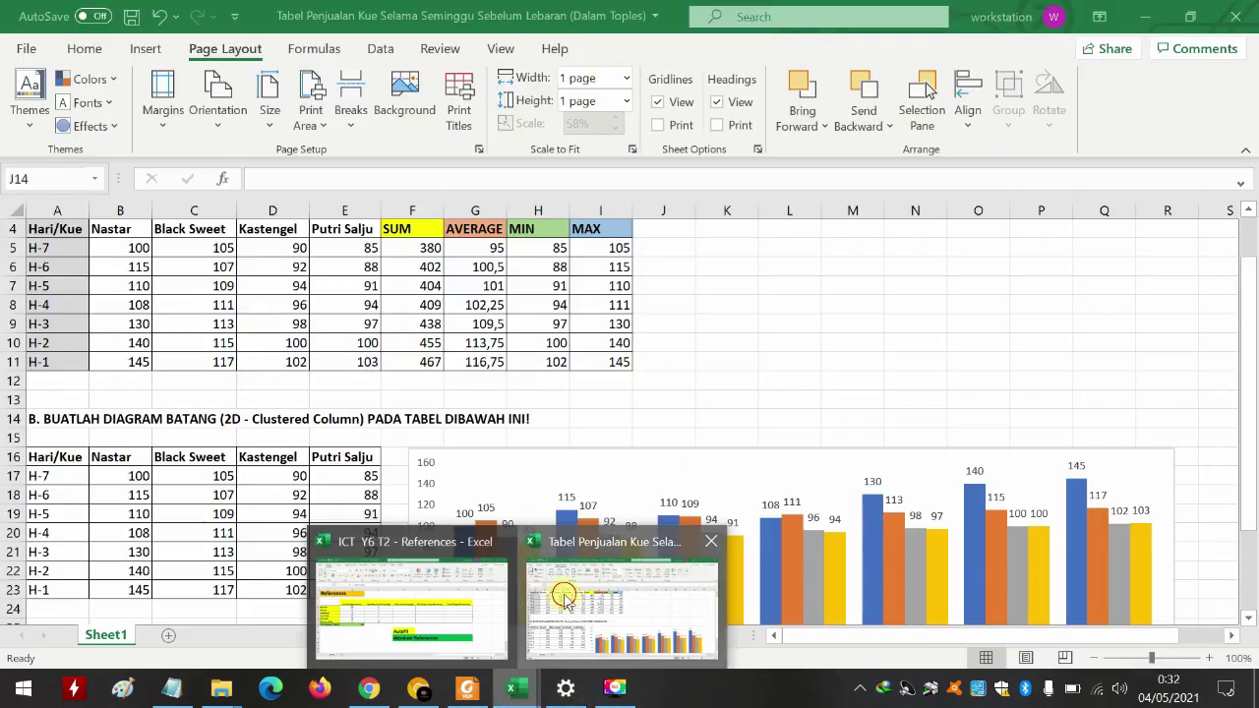
{"action": "left_click", "coordinate": [750, 361]}
{"action": "left_click", "coordinate": [742, 381]}
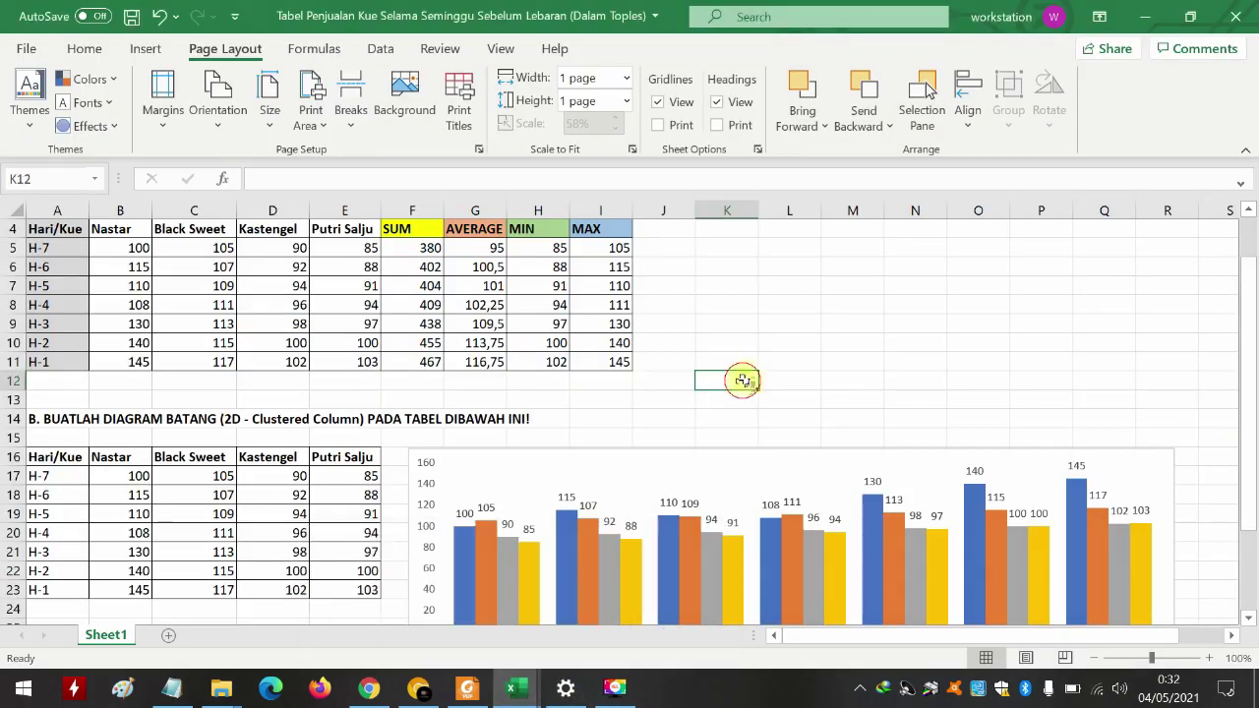